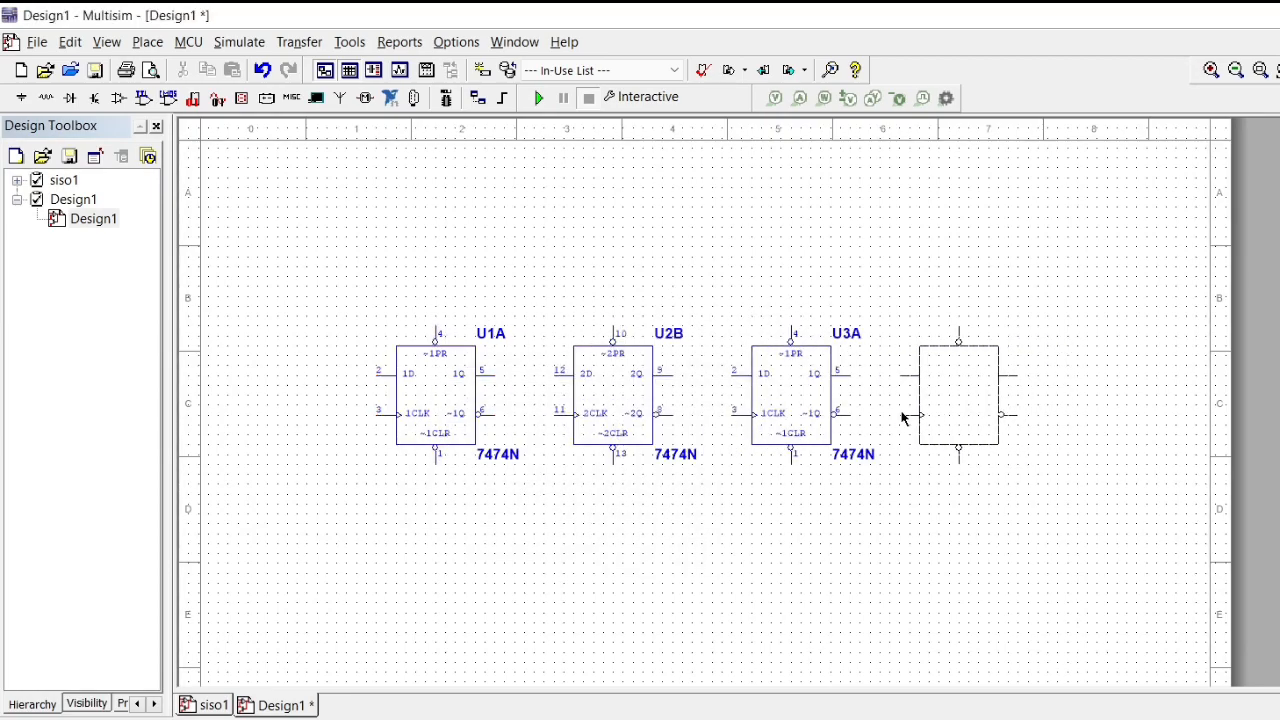
Place the fourth 7474N flip-flop at the end of the row and a DIGITAL_CLOCK source beside the first flip-flop's clock input.
{"action": "left_click", "coordinate": [884, 501]}
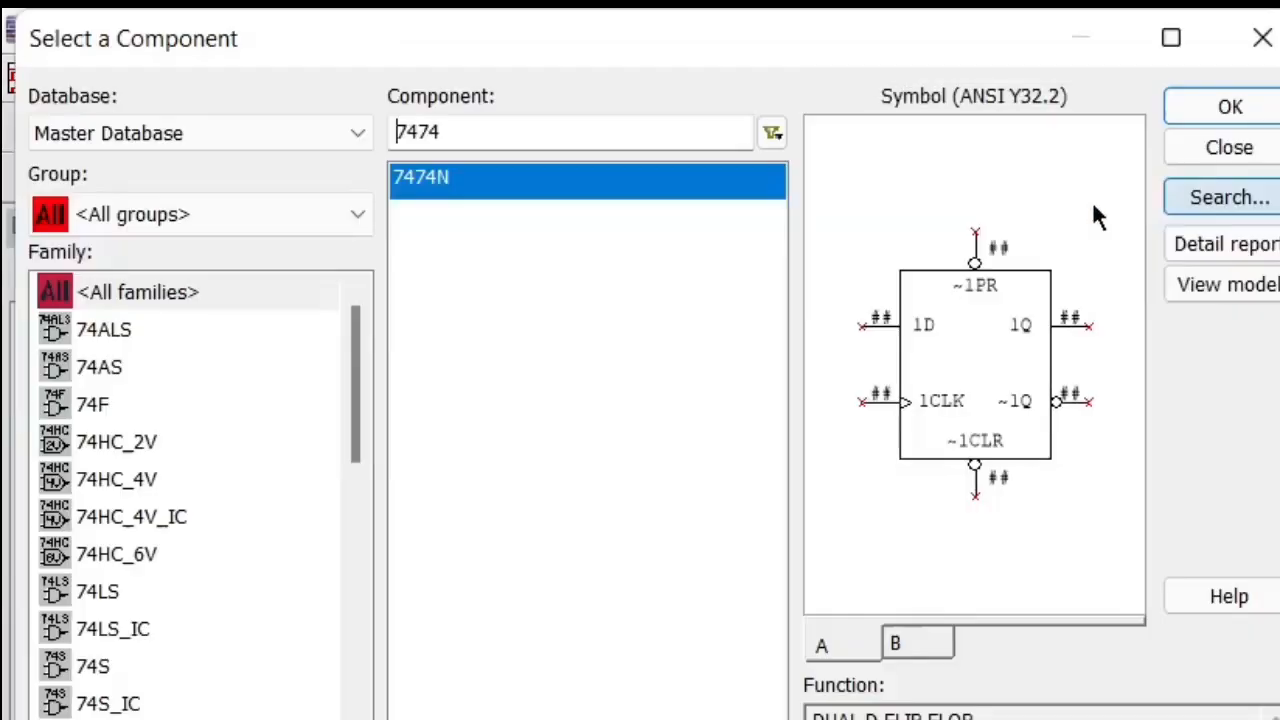
{"action": "left_click_drag", "start_coordinate": [543, 129], "coordinate": [409, 133]}
{"action": "key", "text": "BackSpace"}
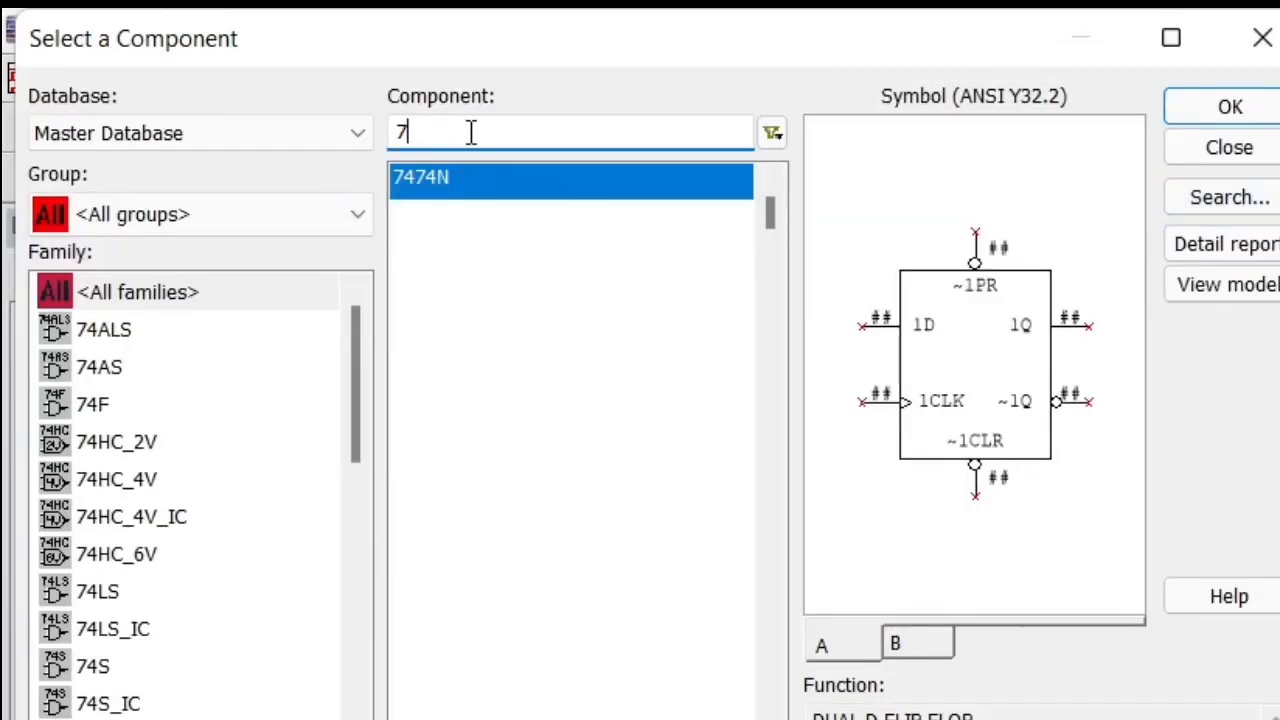
{"action": "key", "text": "BackSpace"}
{"action": "type", "text": "digit"}
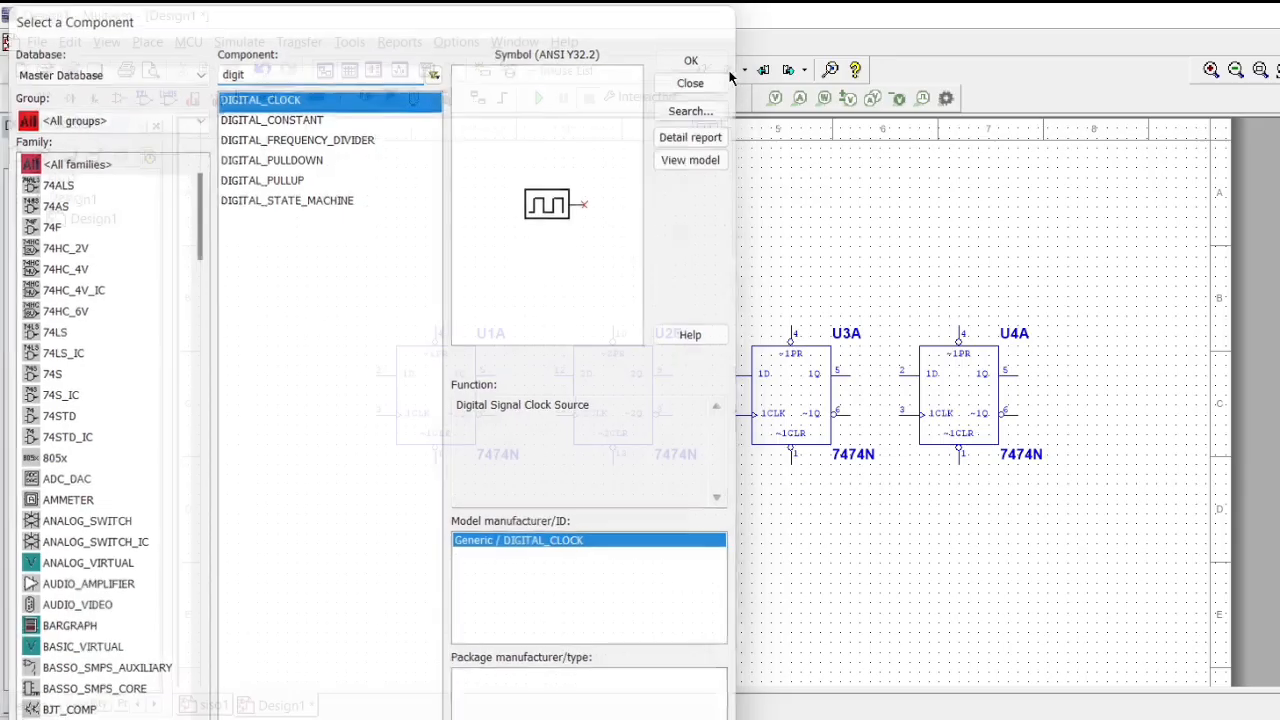
{"action": "left_click", "coordinate": [1230, 107]}
{"action": "left_click", "coordinate": [300, 420]}
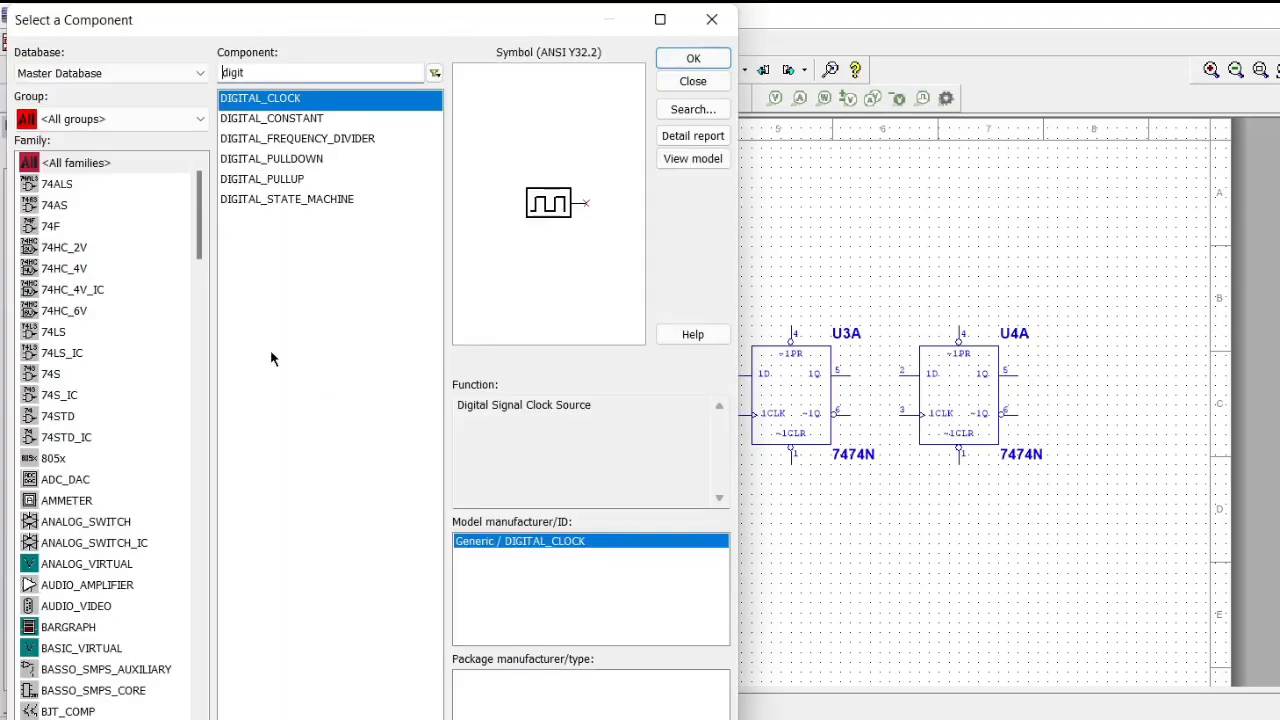
Place a DIPSW1 switch above the digital clock, level with the first flip-flop's D input.
{"action": "type", "text": "dips"}
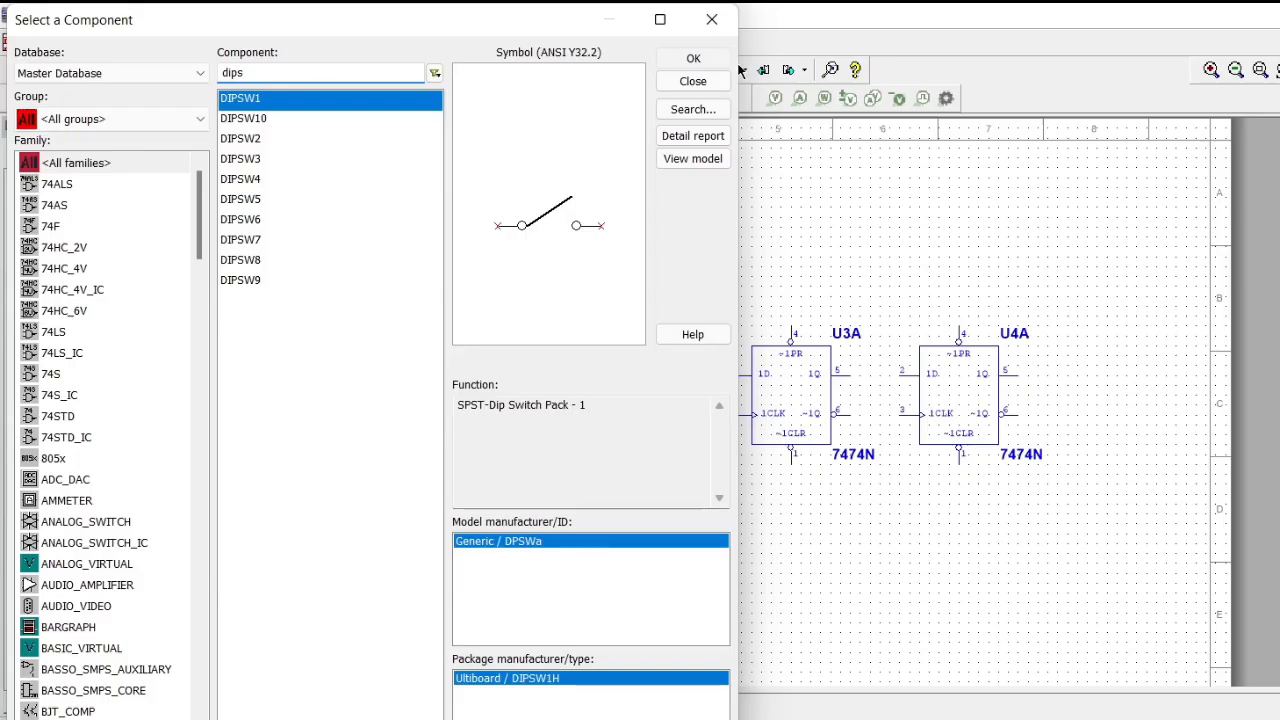
{"action": "left_click", "coordinate": [693, 58]}
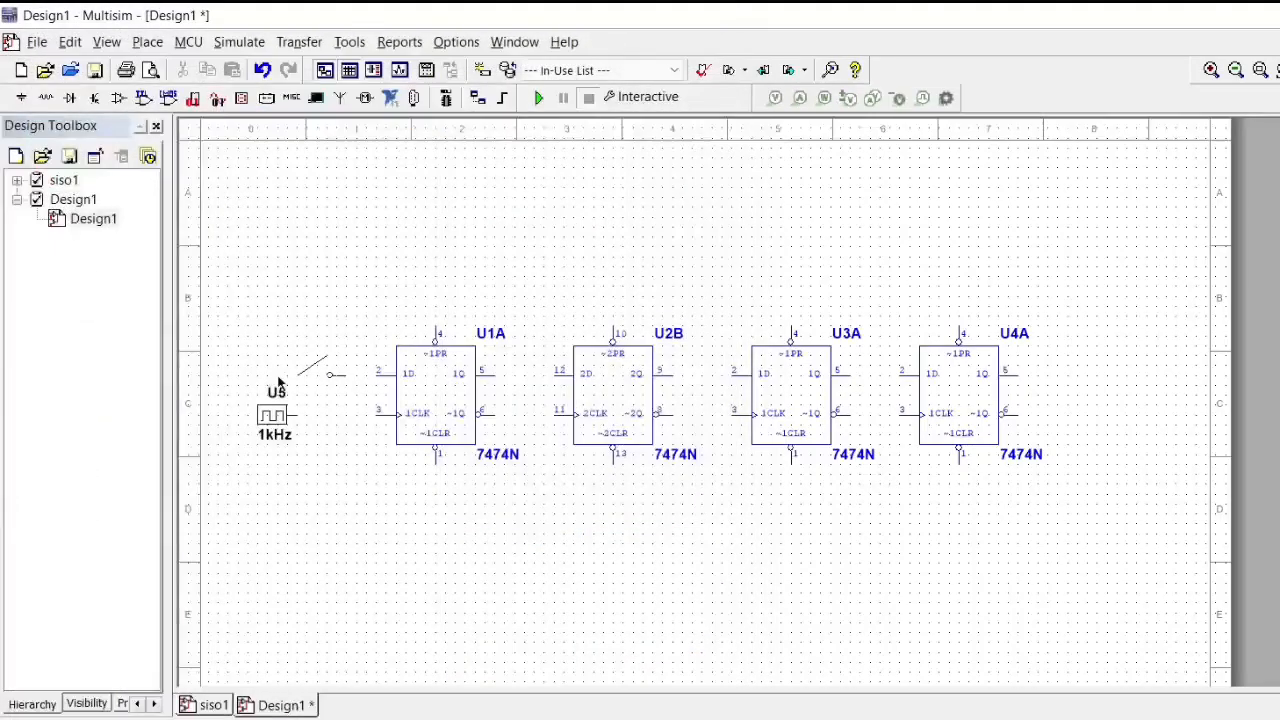
{"action": "key", "text": "Escape"}
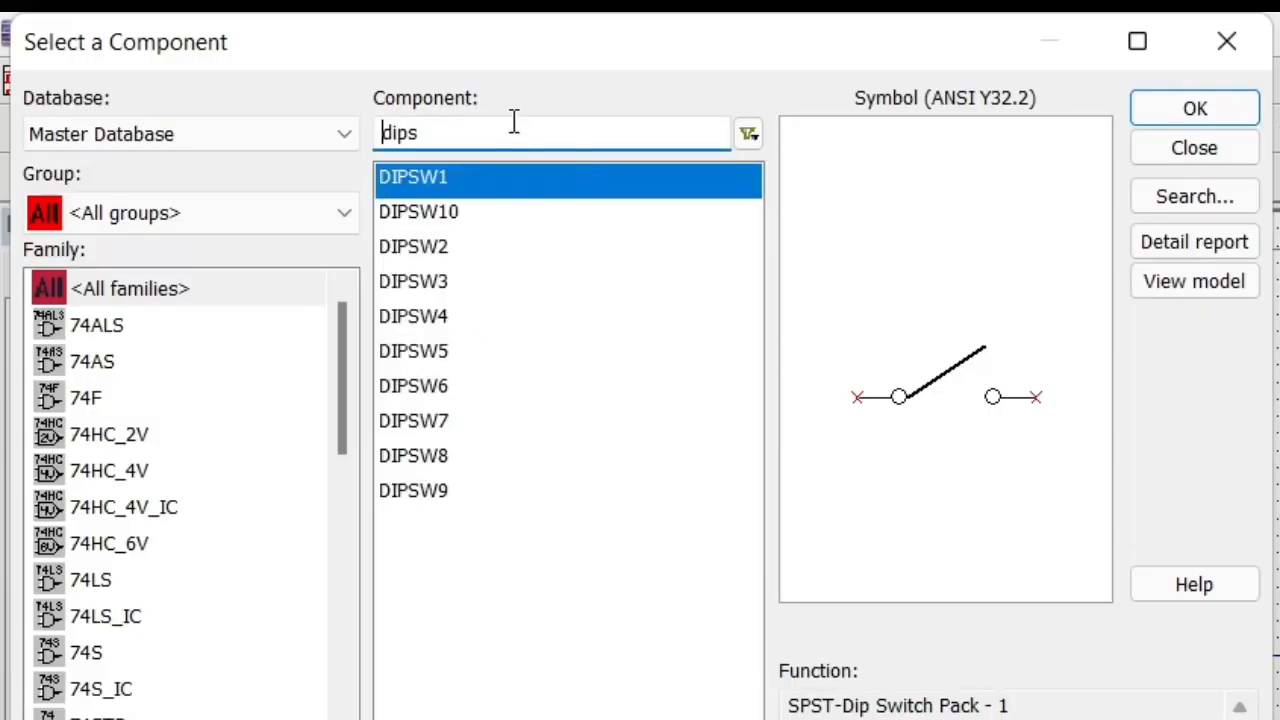
Place a VCC supply above the DIP switch and accept its virtual connection to the hidden power pins.
{"action": "double_click", "coordinate": [513, 121]}
{"action": "type", "text": "vcc"}
{"action": "left_click", "coordinate": [1226, 109]}
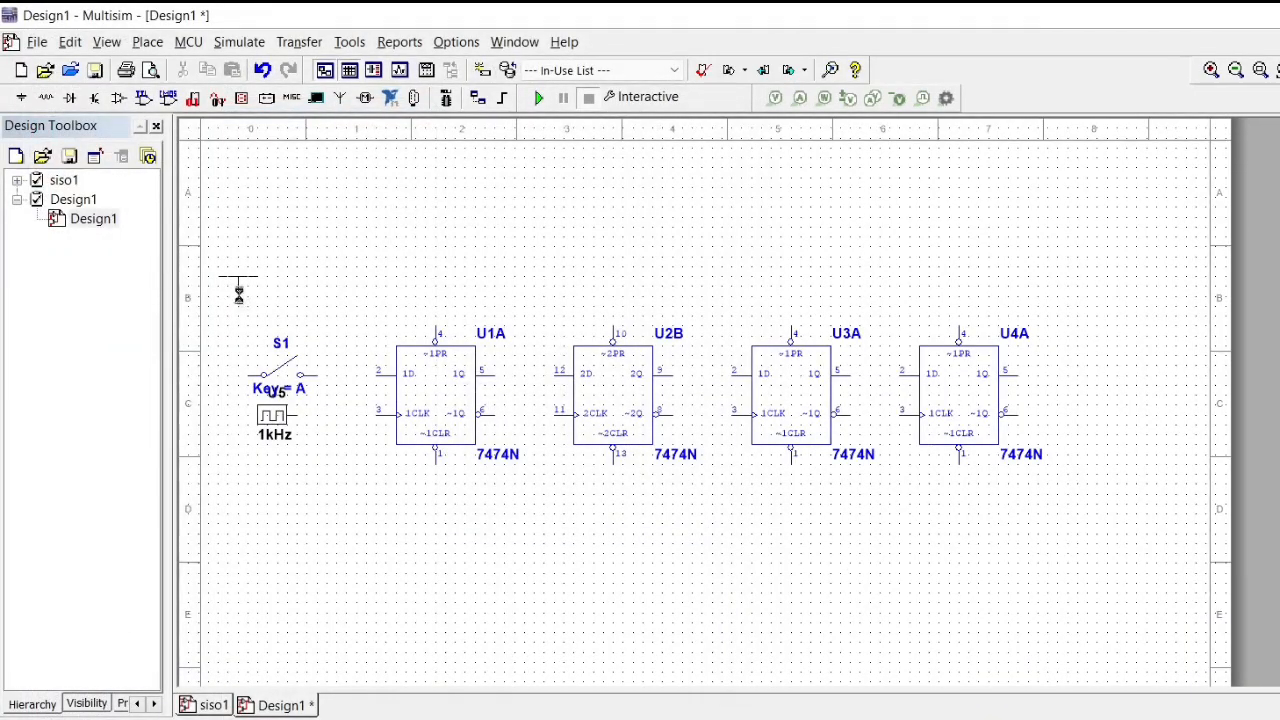
{"action": "left_click", "coordinate": [239, 293]}
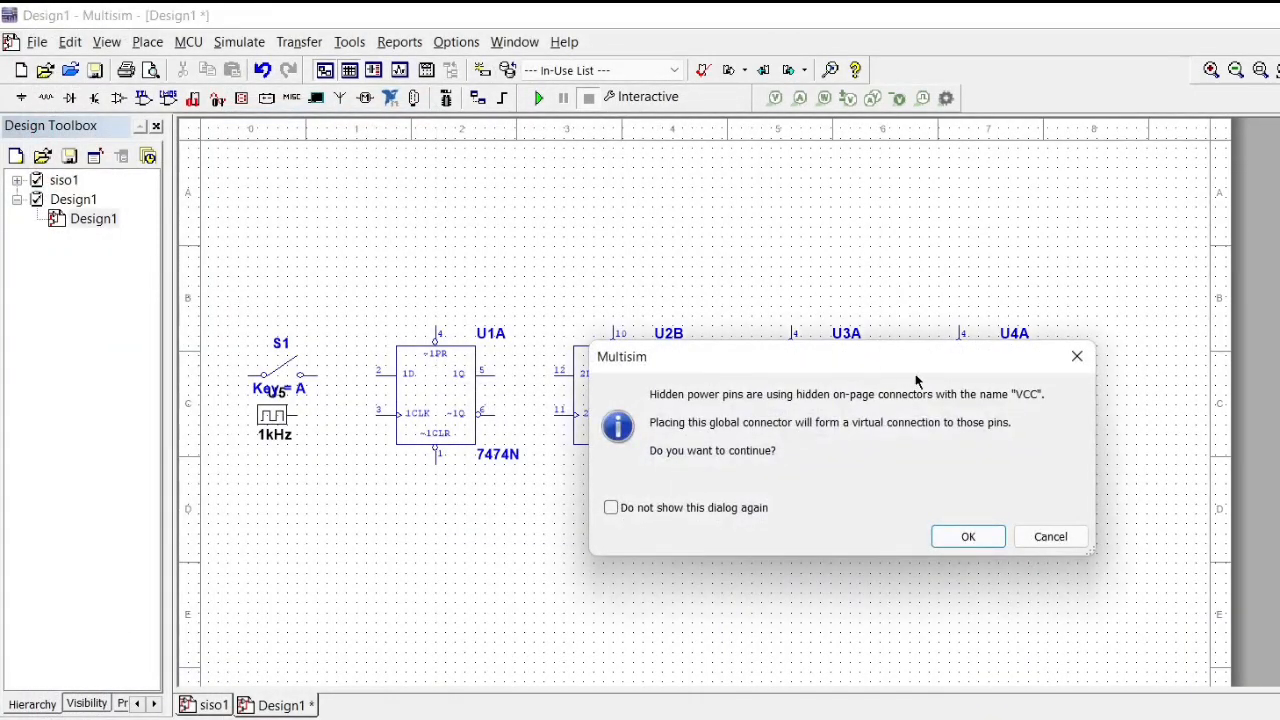
{"action": "left_click", "coordinate": [966, 534]}
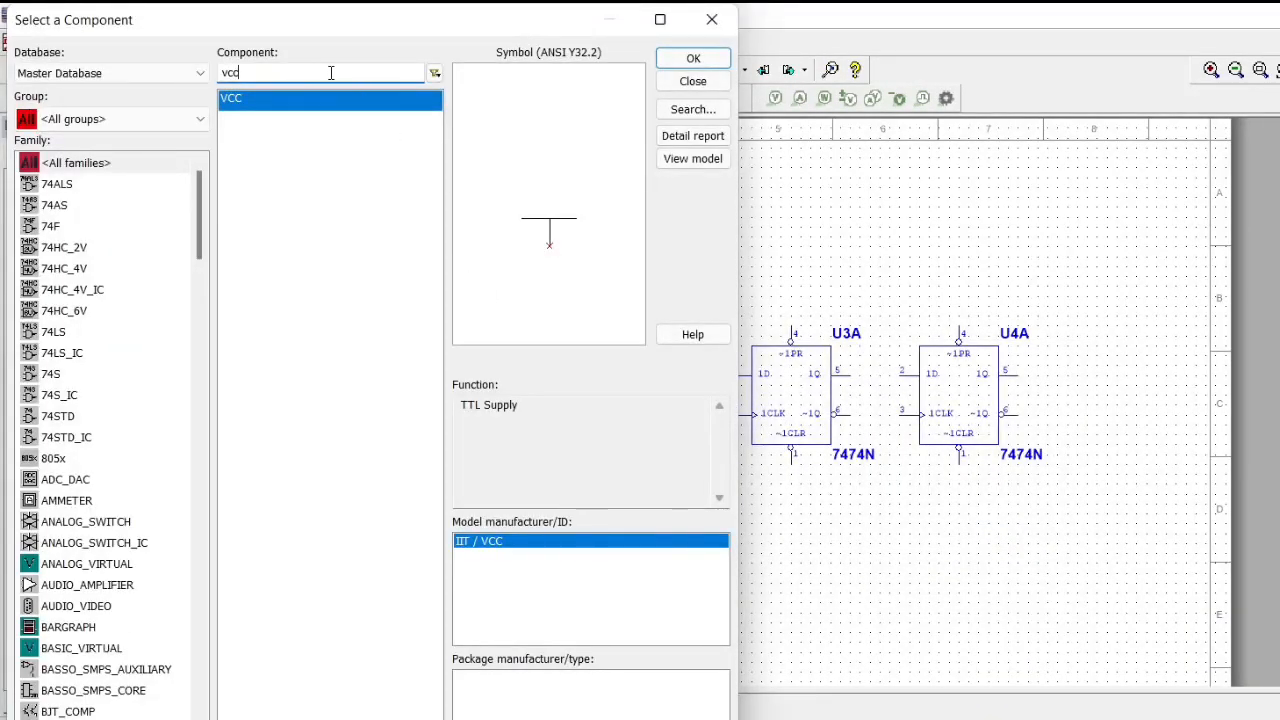
Place one PROBE_GREEN indicator beside the fourth flip-flop's Q output.
{"action": "left_click_drag", "start_coordinate": [331, 73], "coordinate": [226, 88]}
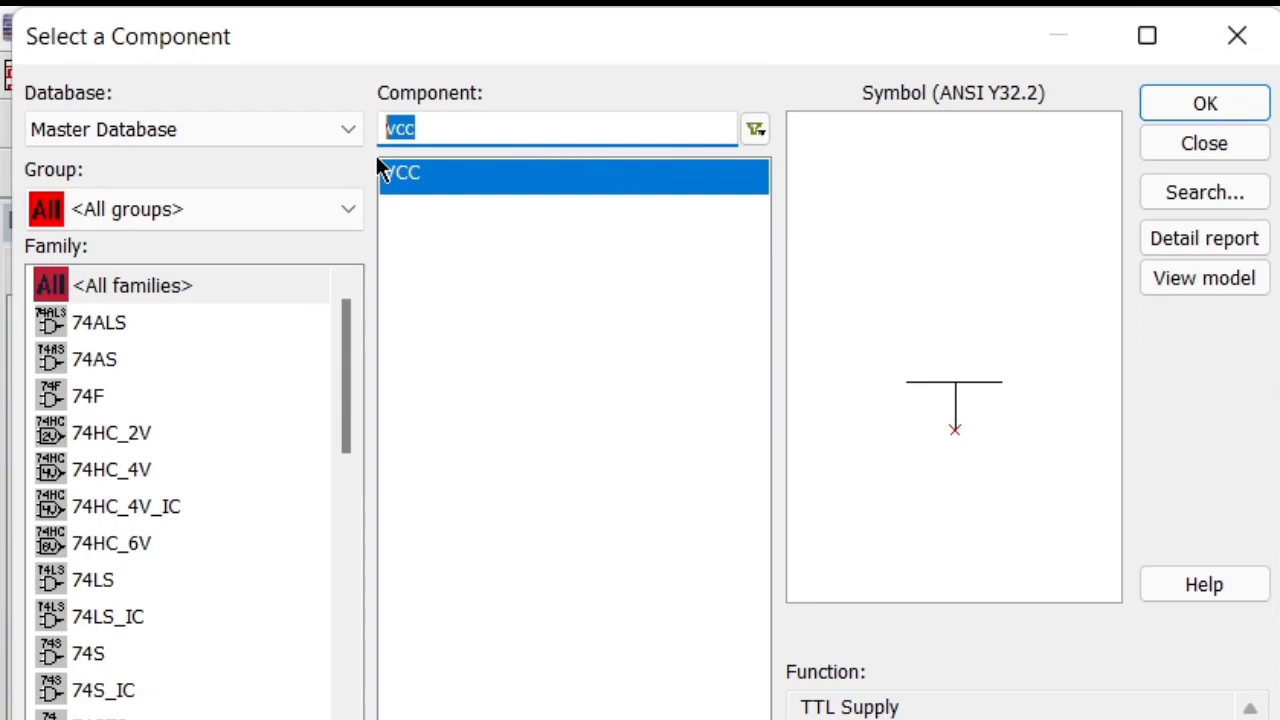
{"action": "type", "text": "probe"}
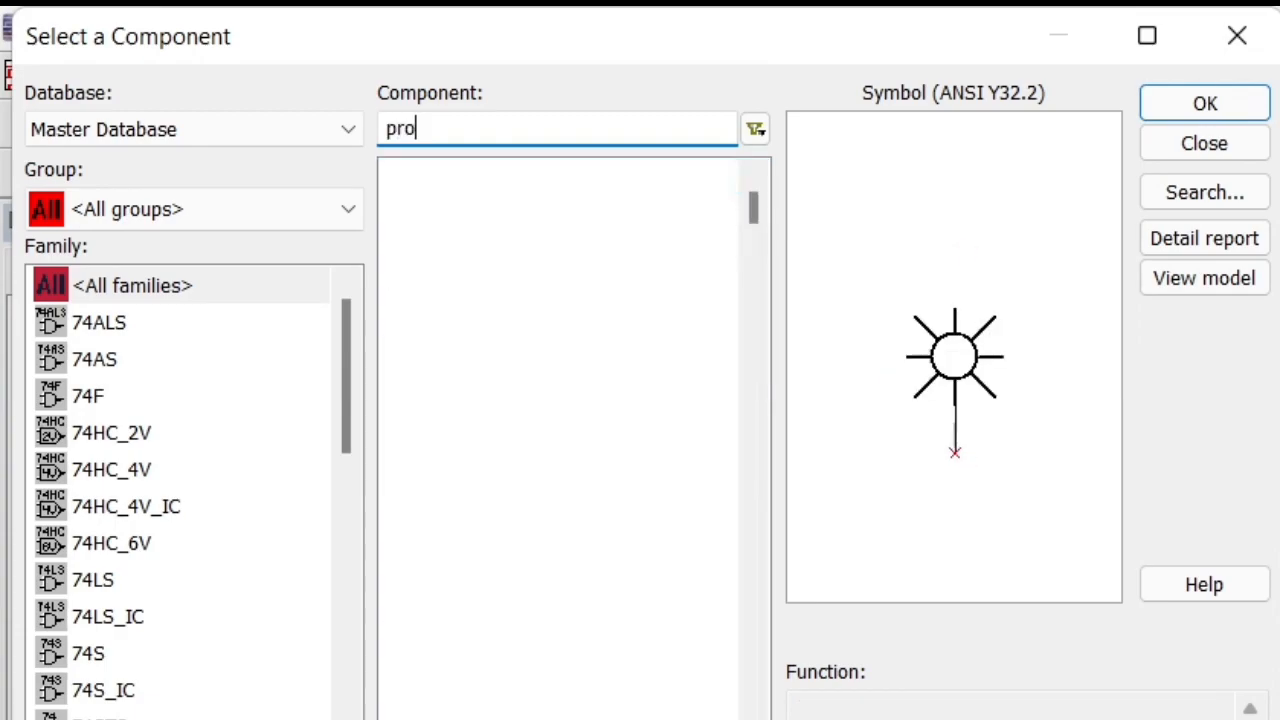
{"action": "left_click", "coordinate": [491, 524]}
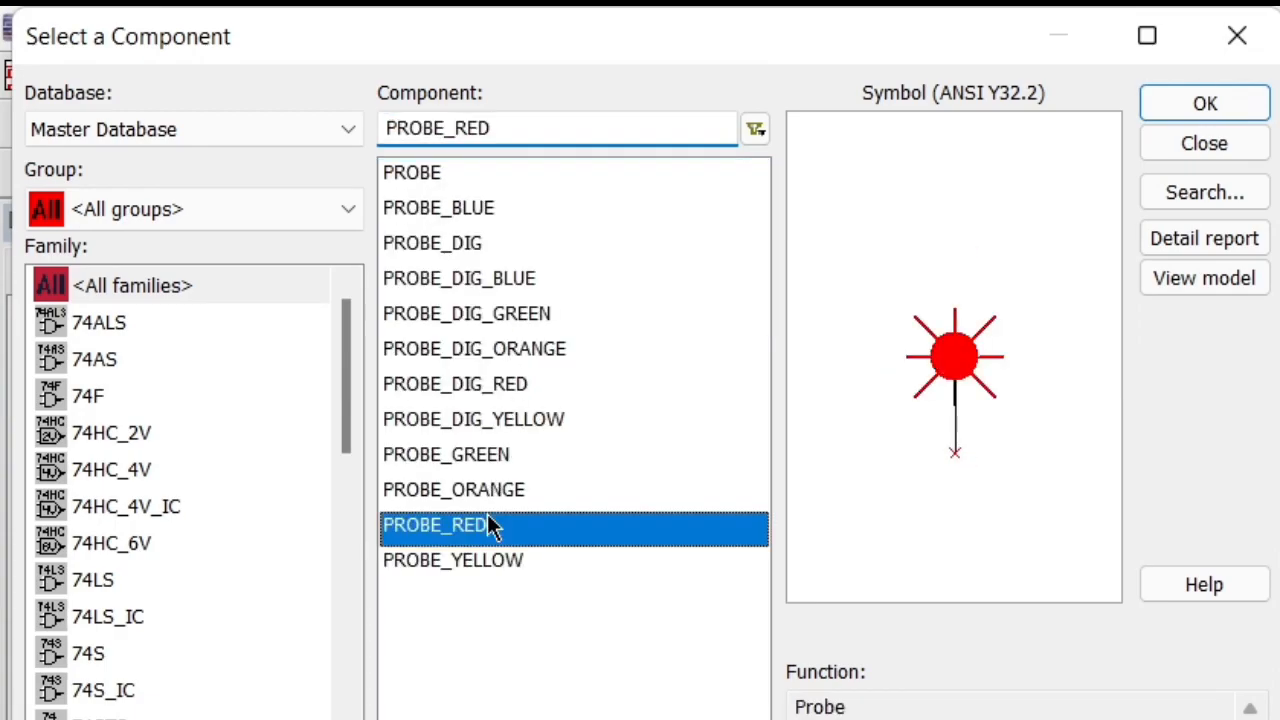
{"action": "left_click", "coordinate": [546, 456]}
{"action": "left_click", "coordinate": [1204, 105]}
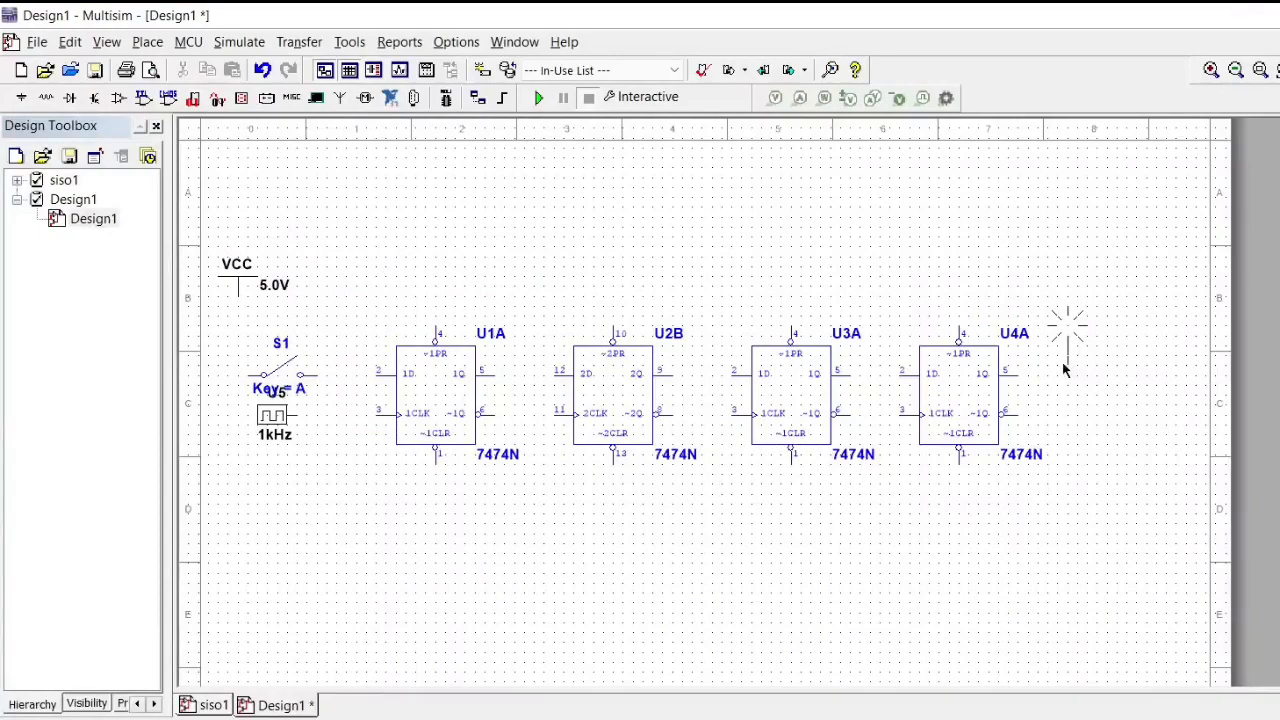
{"action": "left_click", "coordinate": [1058, 377]}
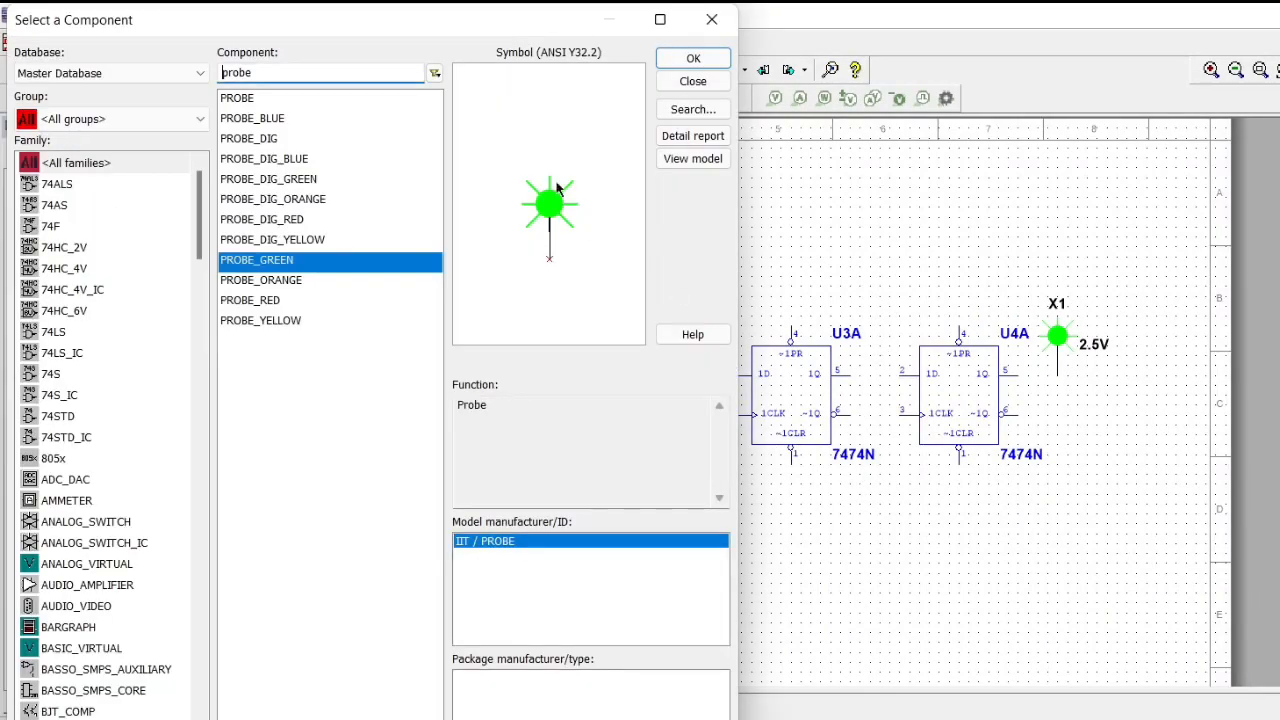
{"action": "left_click", "coordinate": [677, 60]}
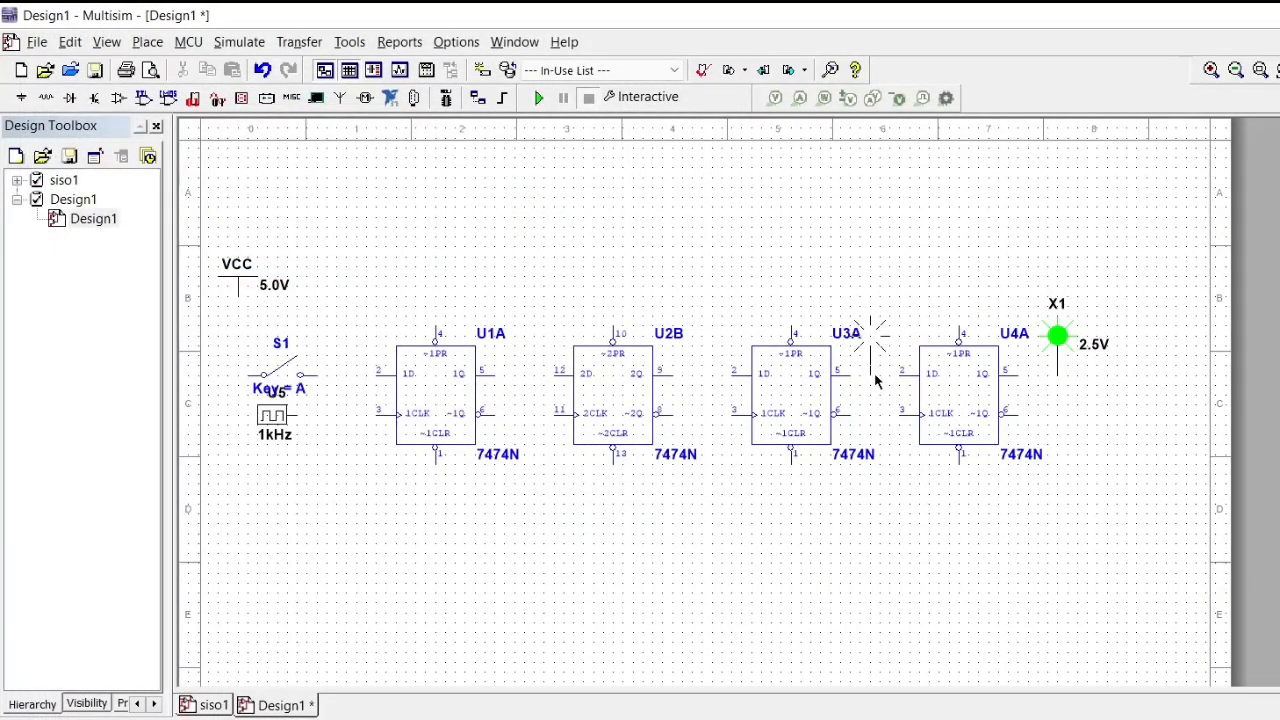
{"action": "key", "text": "Escape"}
Wire the fourth flip-flop's Q output to the green probe and each earlier Q output to the following flip-flop's D input.
{"action": "left_click", "coordinate": [1018, 375]}
{"action": "left_click", "coordinate": [1058, 375]}
{"action": "left_click", "coordinate": [850, 375]}
{"action": "left_click", "coordinate": [905, 373]}
{"action": "left_click", "coordinate": [735, 372]}
{"action": "left_click", "coordinate": [670, 372]}
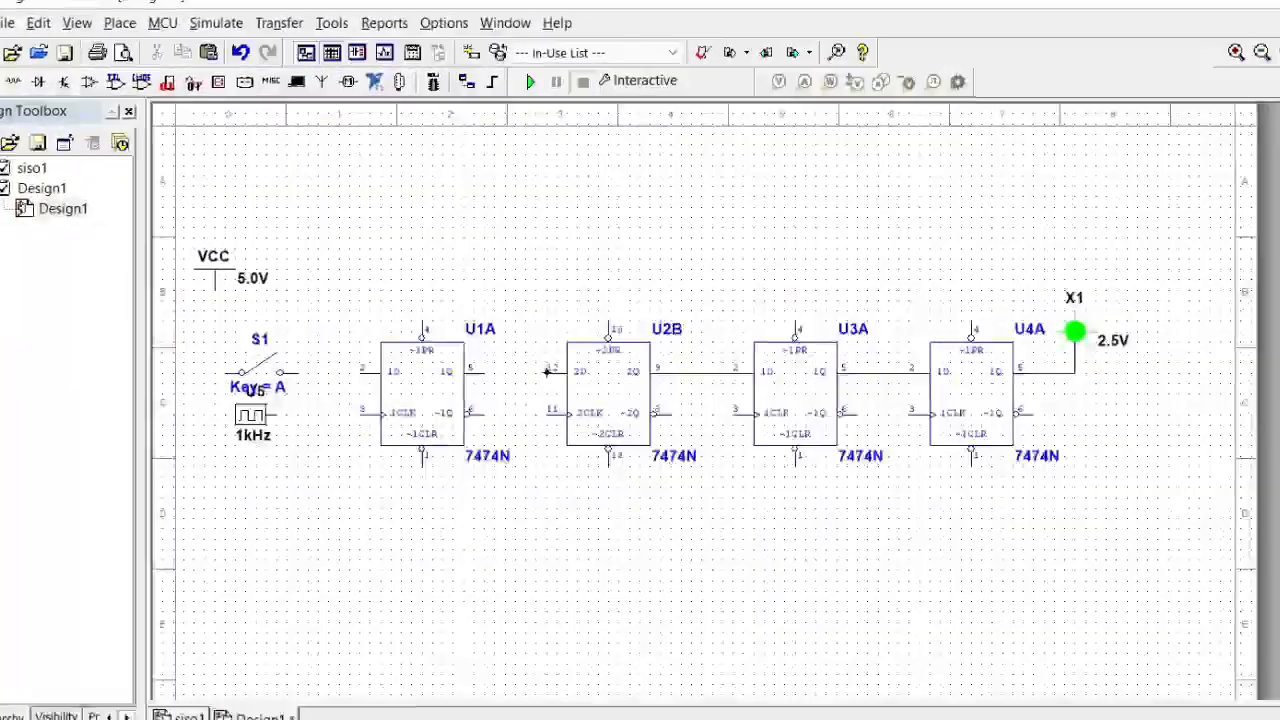
{"action": "left_click", "coordinate": [484, 372]}
{"action": "left_click", "coordinate": [551, 371]}
Connect the clear pins of the first and fourth flip-flops, and wire the digital clock to both of their clock inputs.
{"action": "left_click", "coordinate": [420, 462]}
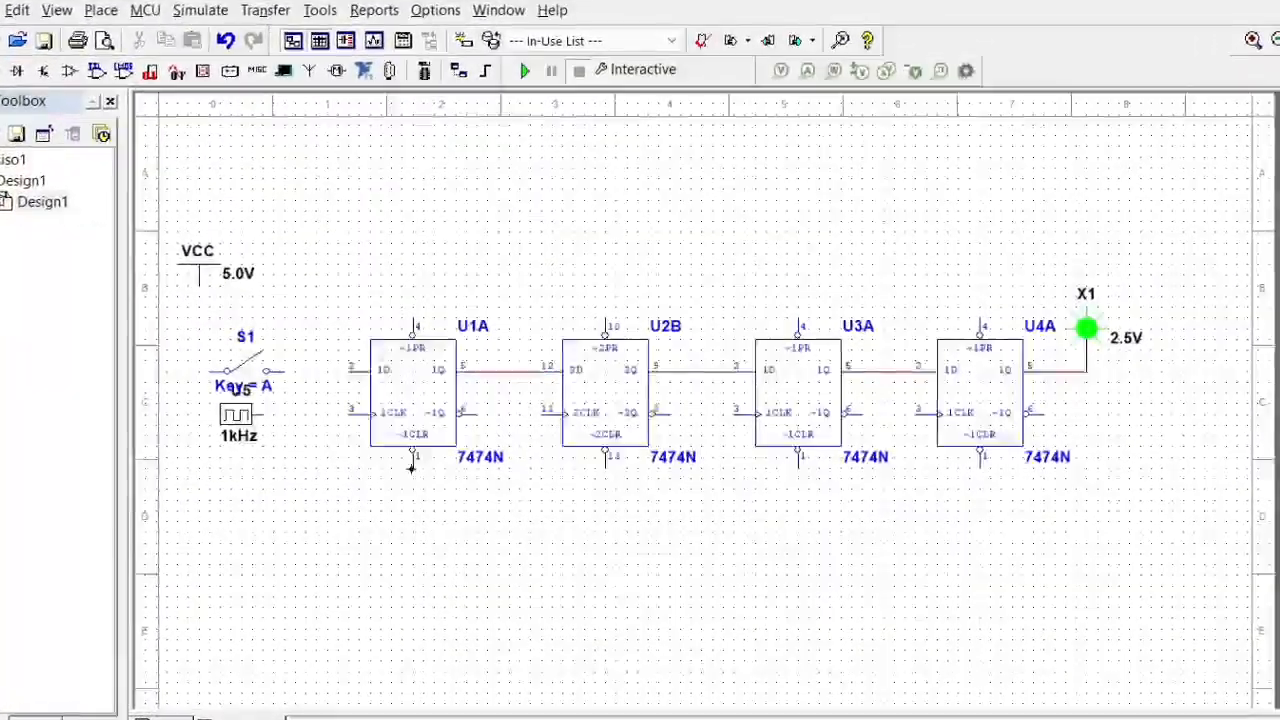
{"action": "left_click", "coordinate": [984, 458]}
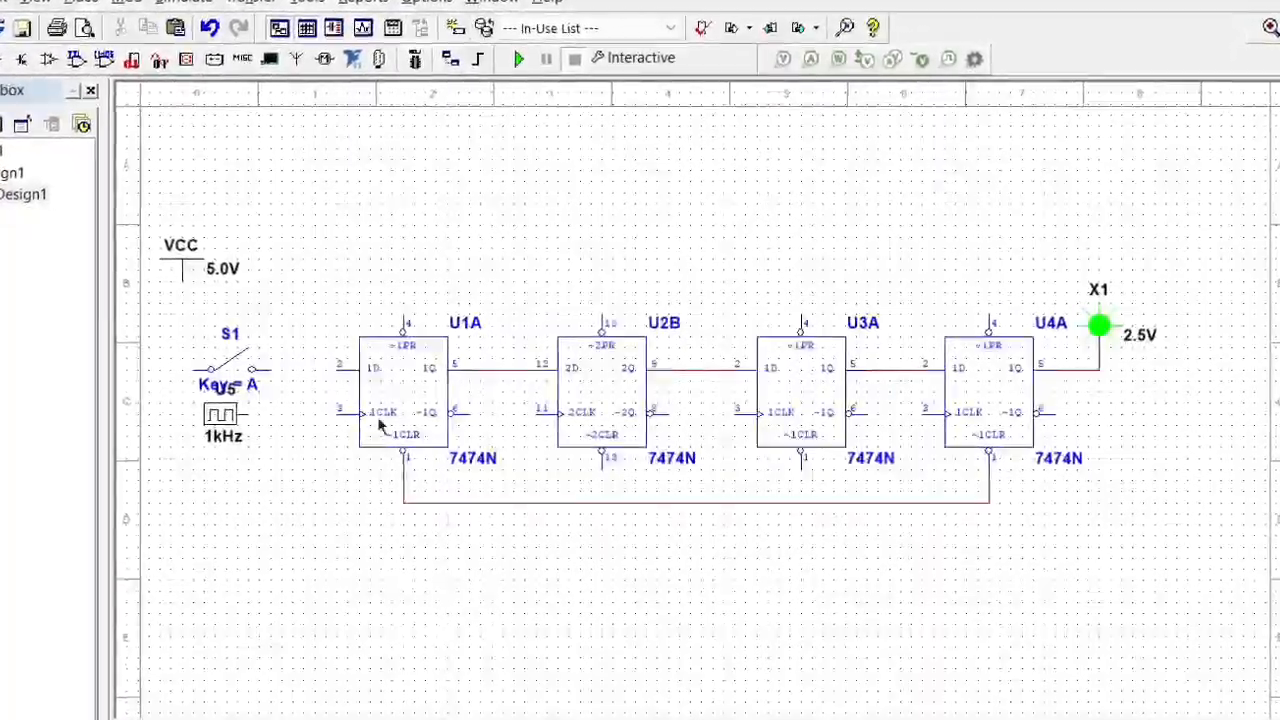
{"action": "left_click", "coordinate": [330, 413]}
{"action": "left_click", "coordinate": [245, 414]}
{"action": "left_click", "coordinate": [924, 414]}
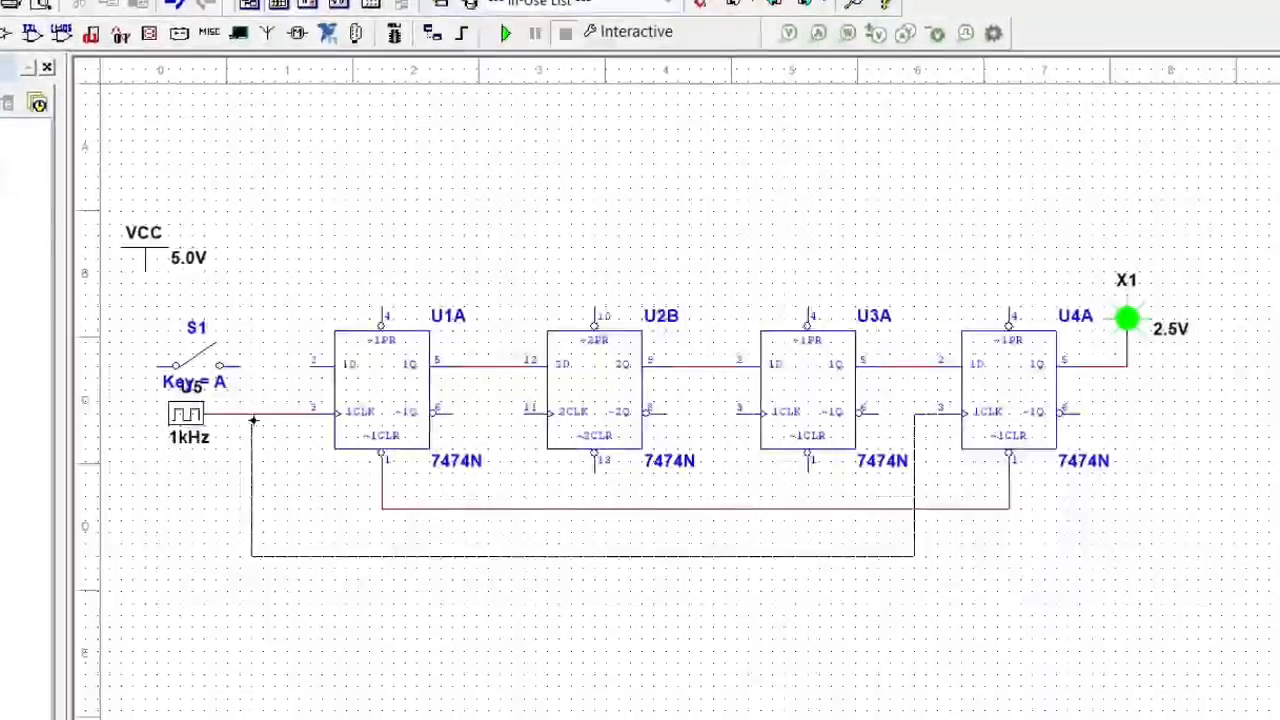
{"action": "left_click", "coordinate": [248, 415]}
Wire switch S1 between the VCC supply and the first flip-flop's D input.
{"action": "left_click", "coordinate": [236, 366]}
{"action": "left_click", "coordinate": [308, 366]}
{"action": "left_click", "coordinate": [141, 270]}
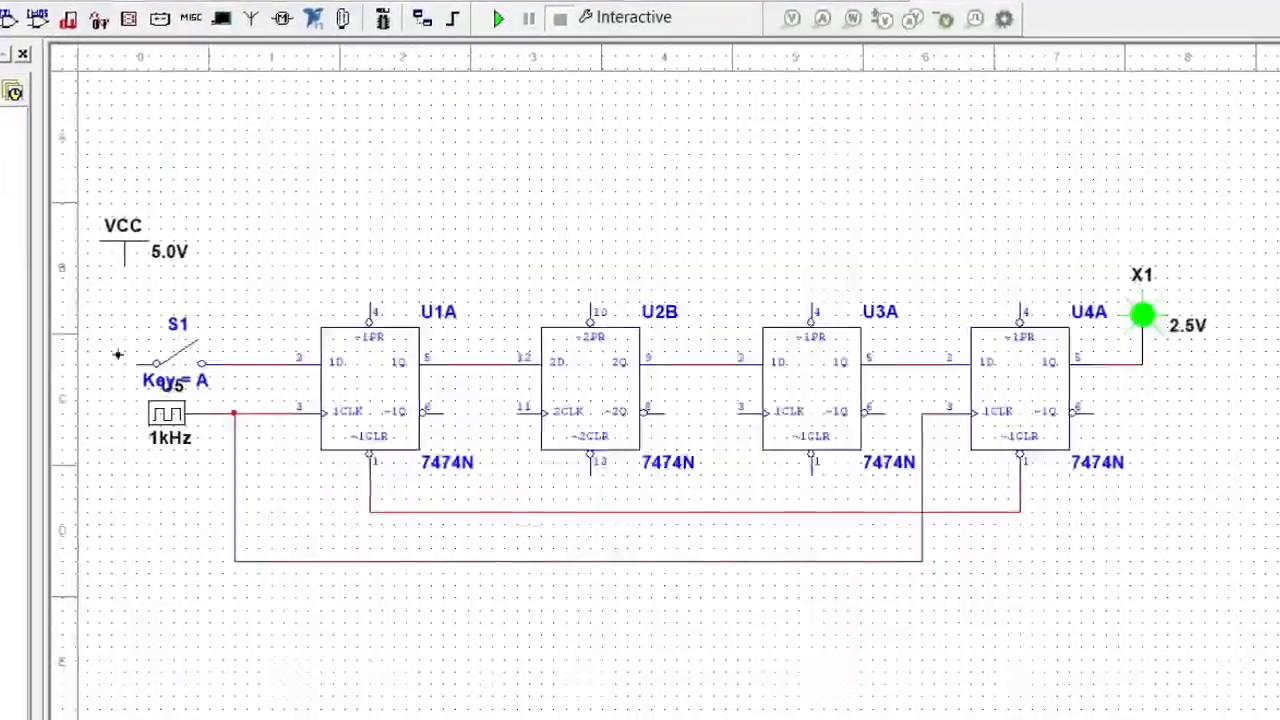
{"action": "left_click", "coordinate": [125, 366]}
Join the second and third flip-flops to the shared clock line and connect their clear pins to the common clear line.
{"action": "left_click", "coordinate": [517, 411]}
{"action": "left_click", "coordinate": [505, 562]}
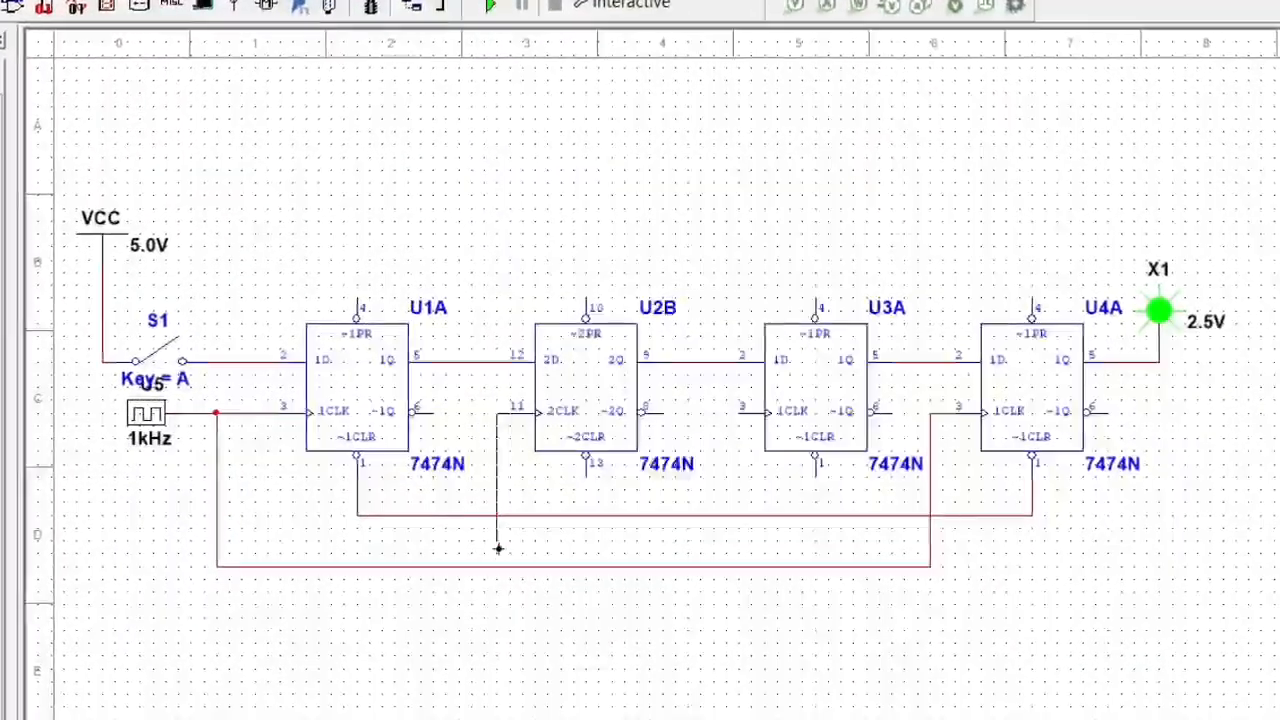
{"action": "left_click", "coordinate": [742, 411]}
{"action": "left_click", "coordinate": [738, 567]}
{"action": "left_click", "coordinate": [585, 460]}
{"action": "left_click", "coordinate": [585, 516]}
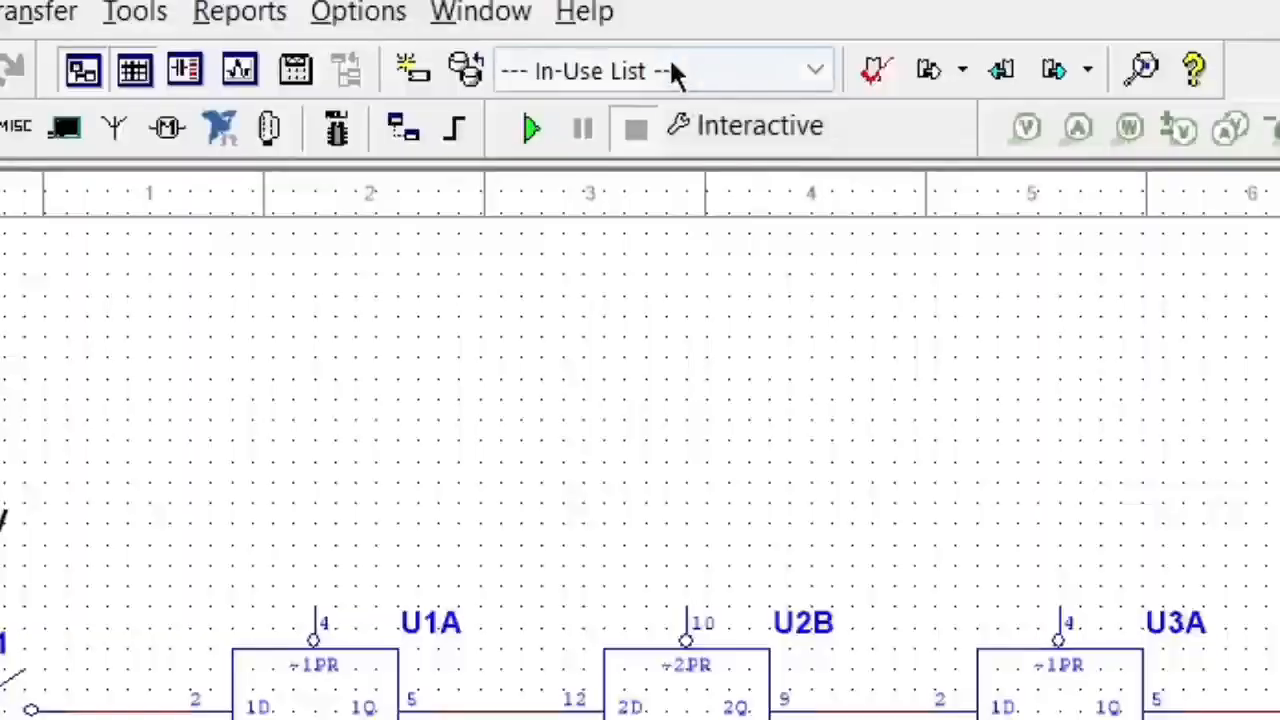
Place three more PROBE_GREEN indicators, one on each wire linking a Q output to the following D input.
{"action": "left_click", "coordinate": [669, 65]}
{"action": "left_click", "coordinate": [666, 237]}
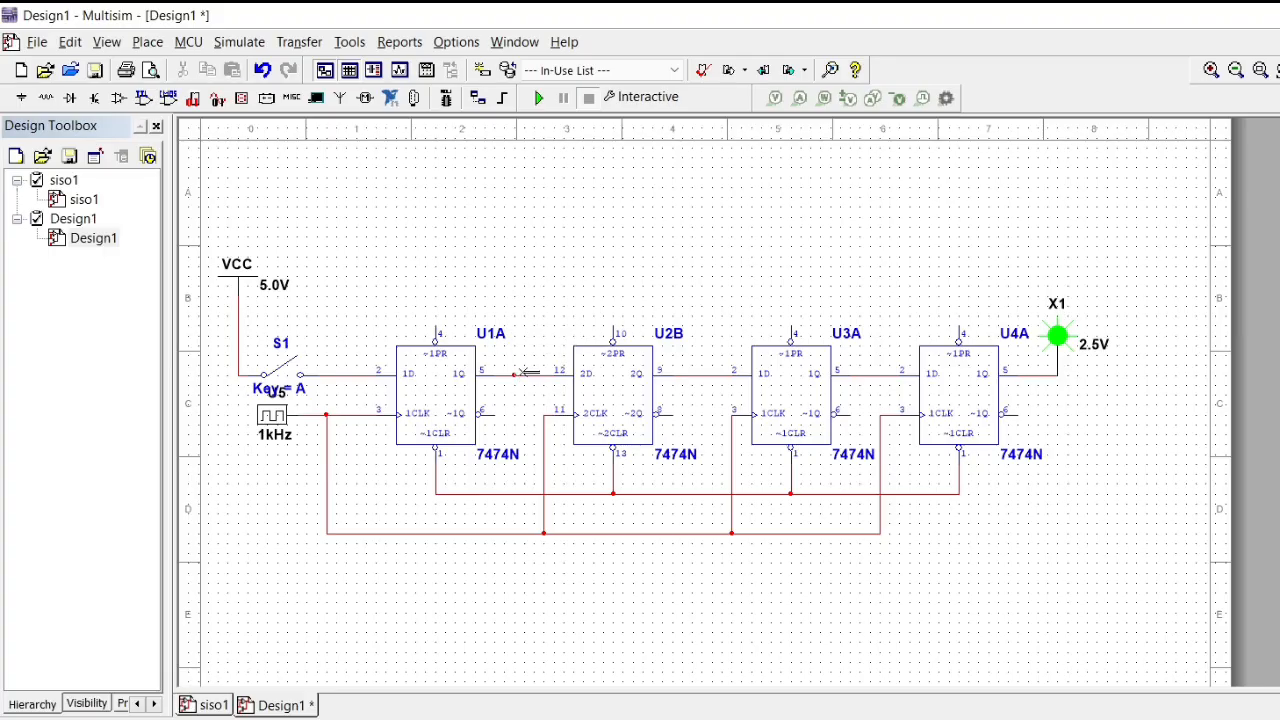
{"action": "left_click", "coordinate": [527, 372]}
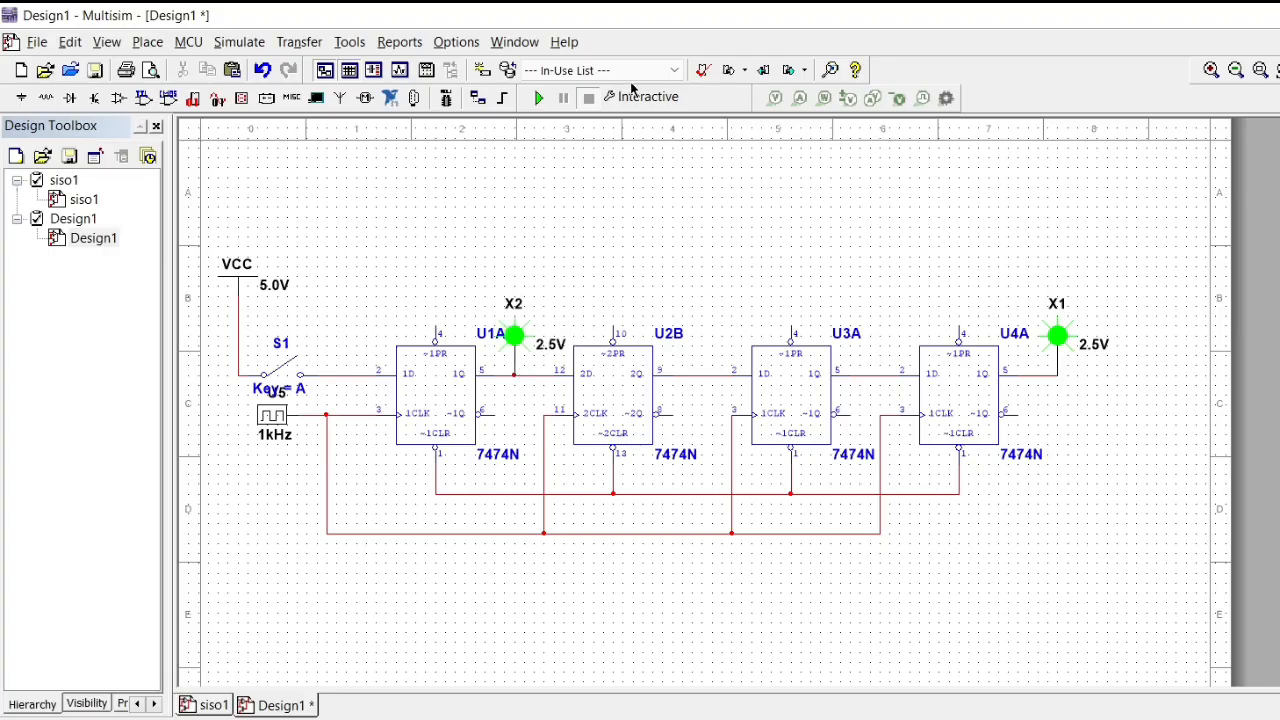
{"action": "left_click", "coordinate": [674, 70]}
{"action": "left_click", "coordinate": [623, 146]}
{"action": "left_click", "coordinate": [703, 373]}
{"action": "left_click", "coordinate": [628, 72]}
{"action": "left_click", "coordinate": [628, 144]}
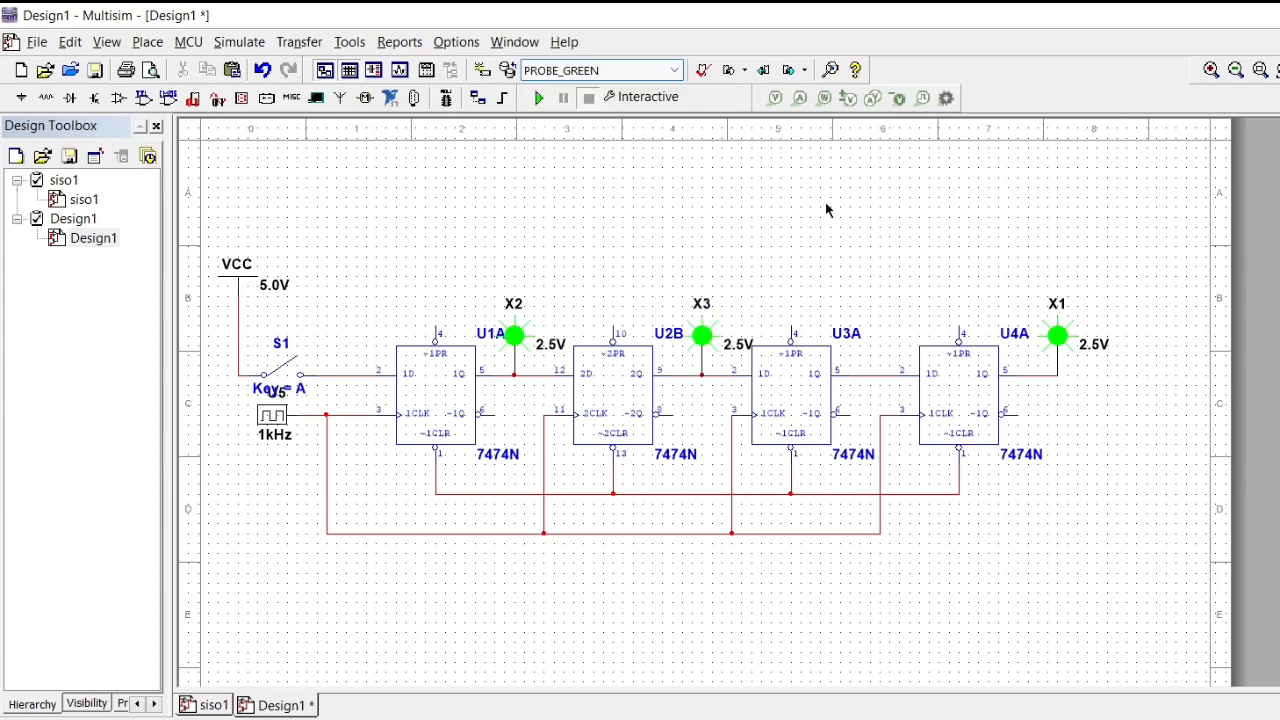
{"action": "left_click", "coordinate": [879, 373]}
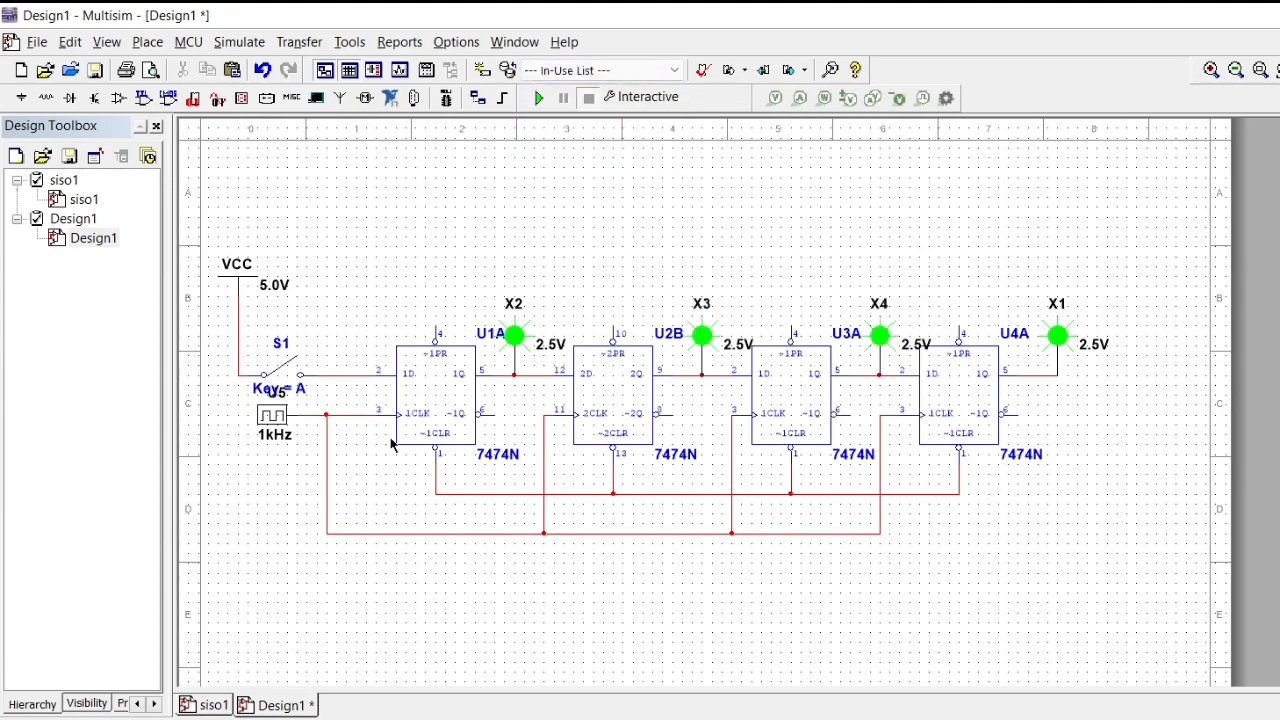
Run the simulation and toggle switch S1 to test the shift register.
{"action": "left_click", "coordinate": [538, 97]}
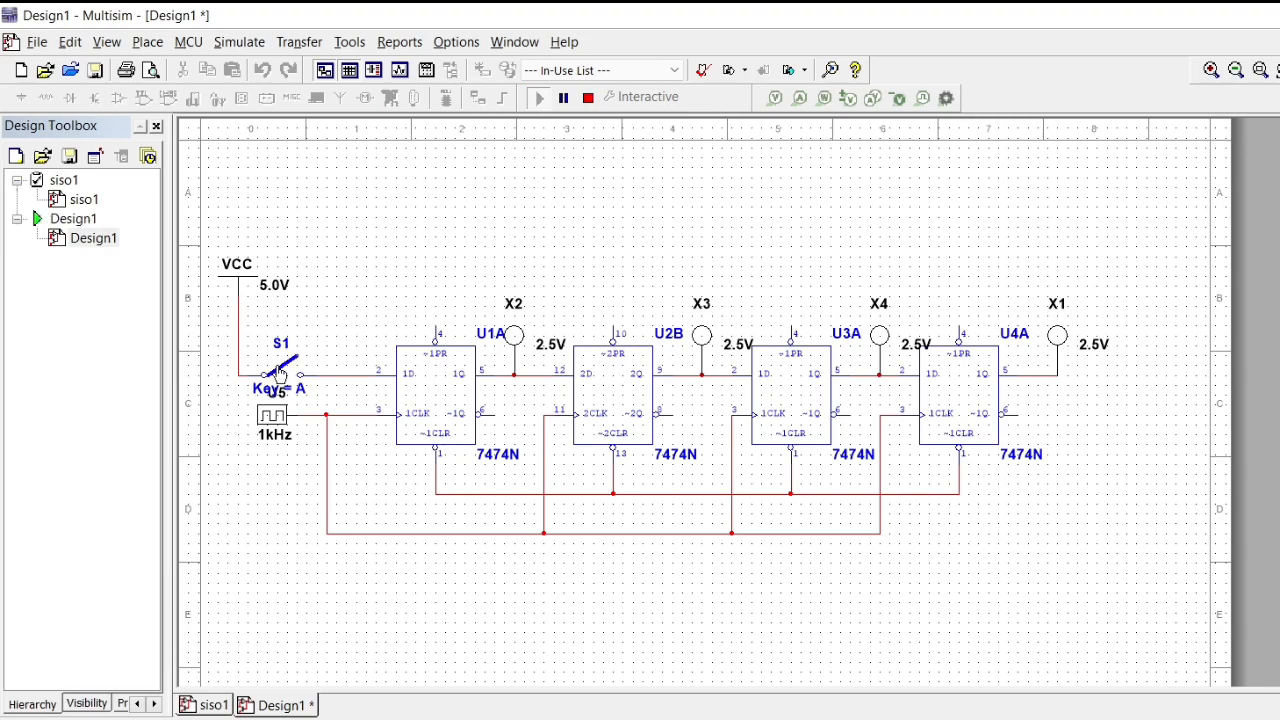
{"action": "left_click", "coordinate": [280, 375]}
Set the digital clock's frequency to 5 Hz and restart the simulation.
{"action": "double_click", "coordinate": [272, 415]}
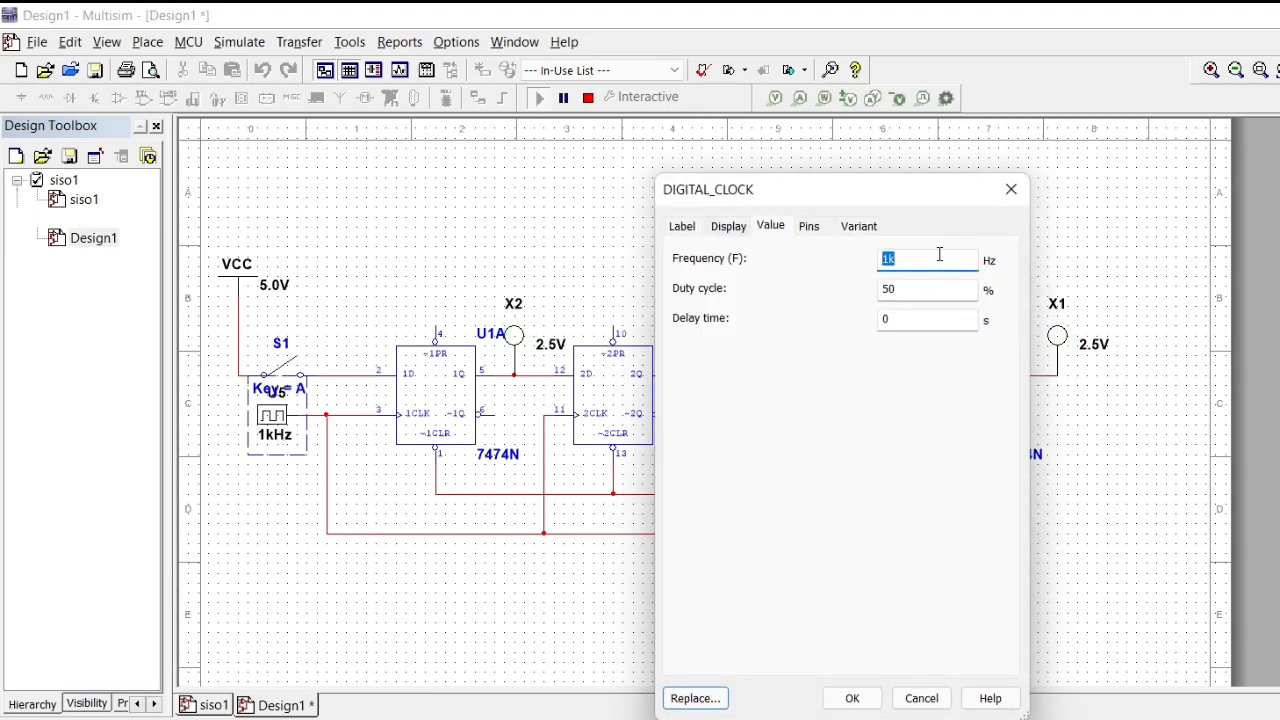
{"action": "left_click", "coordinate": [852, 698]}
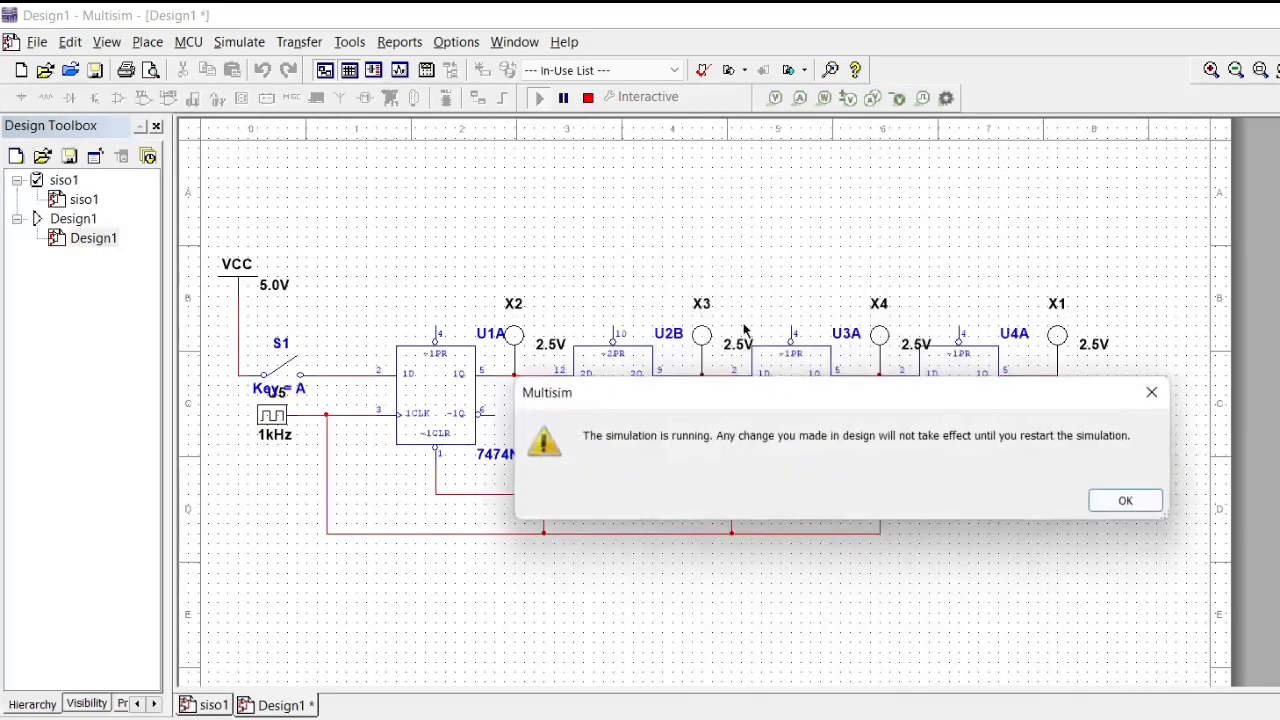
{"action": "left_click", "coordinate": [1121, 505]}
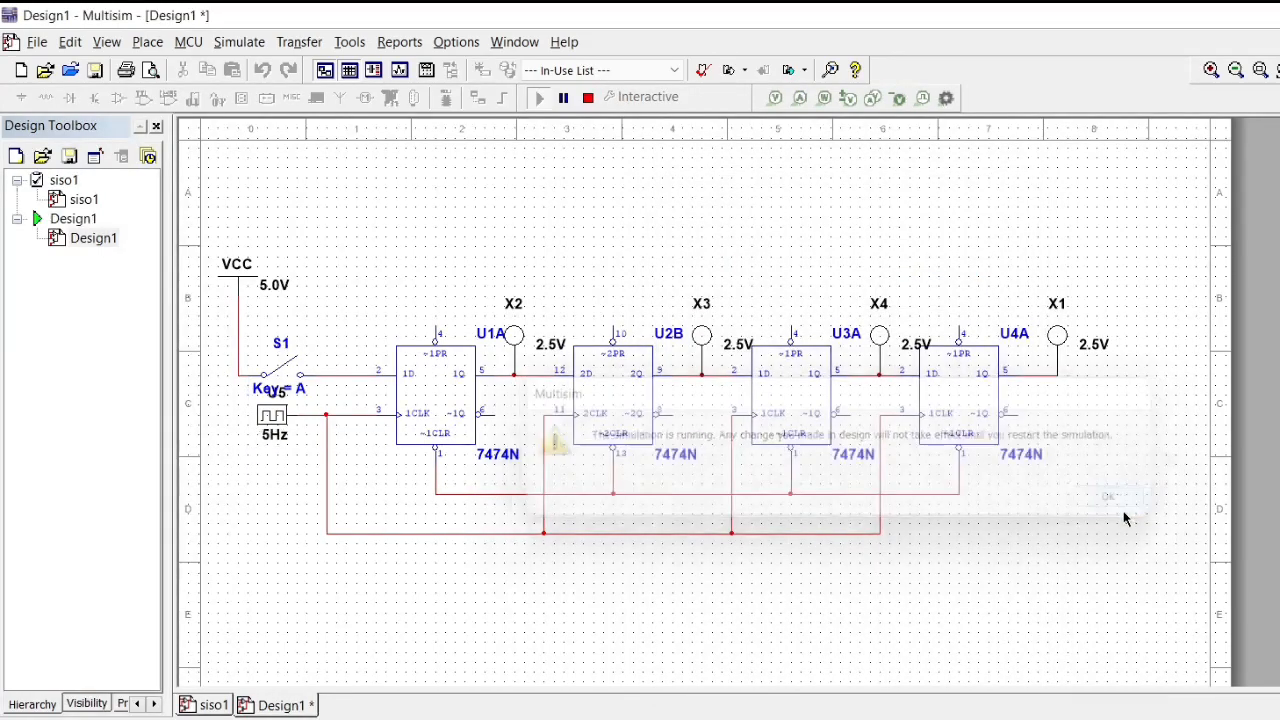
{"action": "left_click", "coordinate": [588, 97]}
{"action": "left_click", "coordinate": [539, 97]}
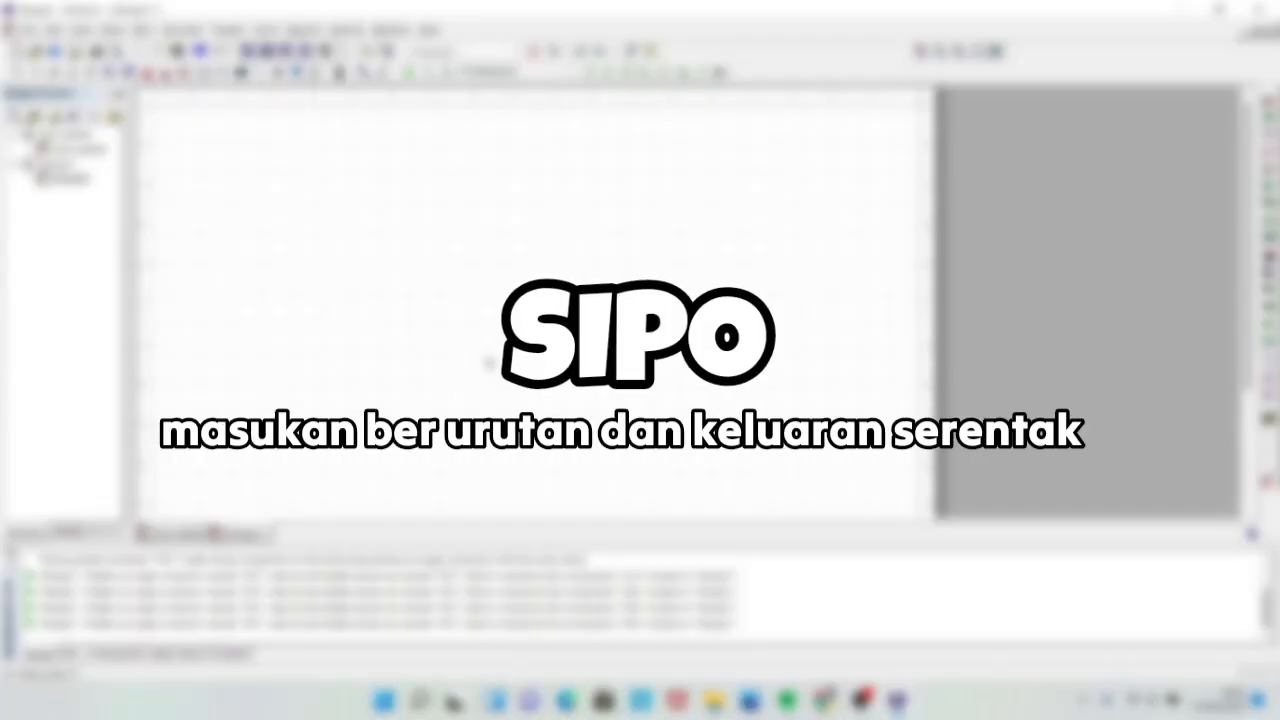
Find the 7474N dual D flip-flop across all component groups of the Master Database and start placing it.
{"action": "left_click", "coordinate": [16, 72]}
{"action": "left_click", "coordinate": [142, 88]}
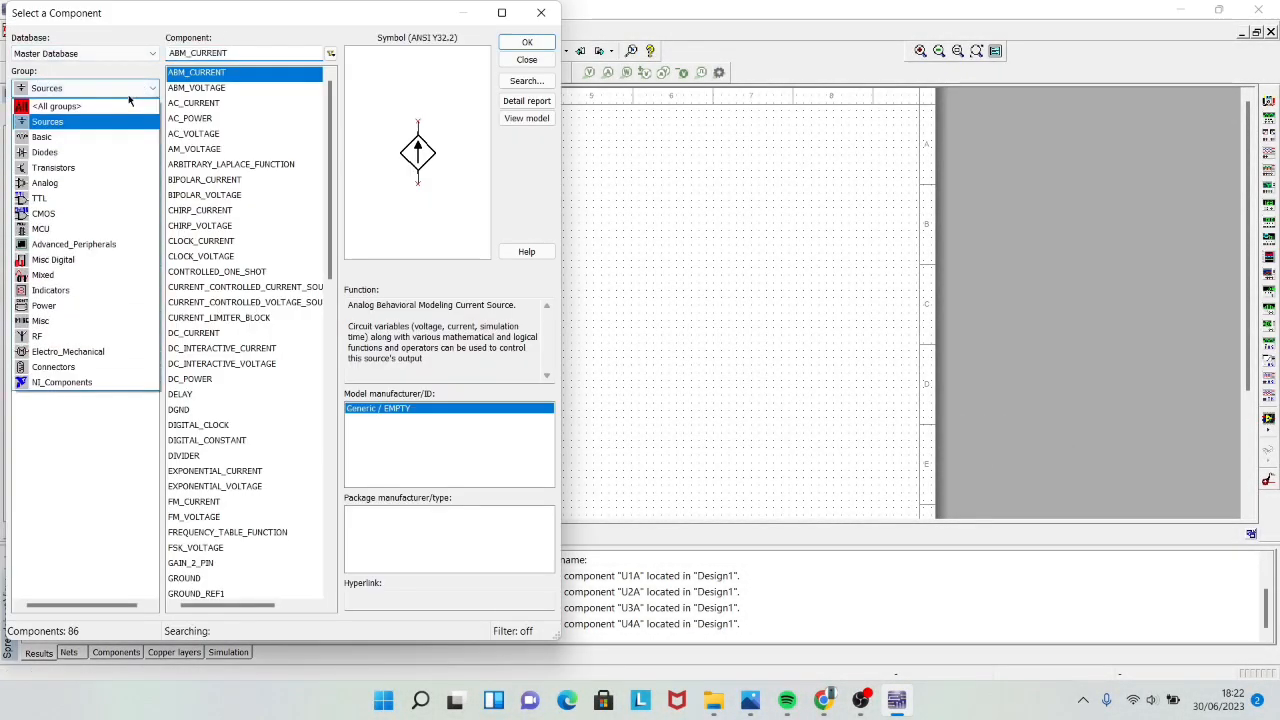
{"action": "left_click", "coordinate": [128, 105]}
{"action": "double_click", "coordinate": [406, 110]}
{"action": "type", "text": "dips"}
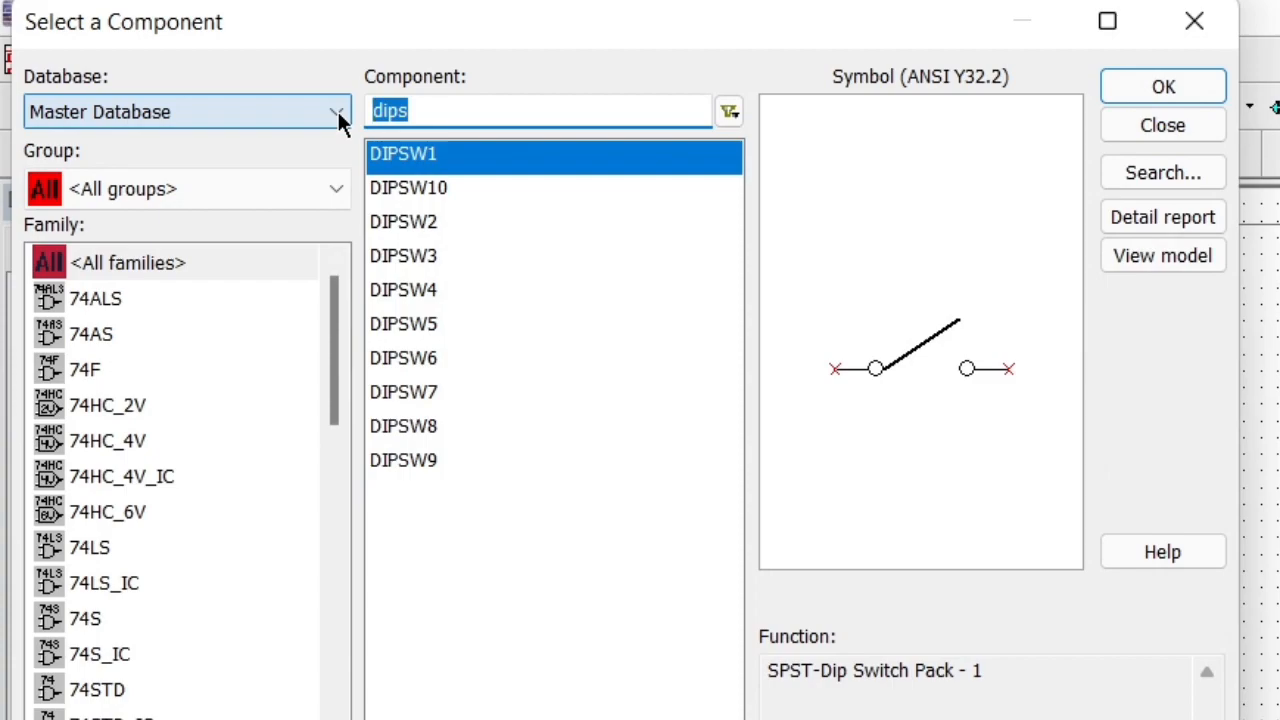
{"action": "type", "text": "7474"}
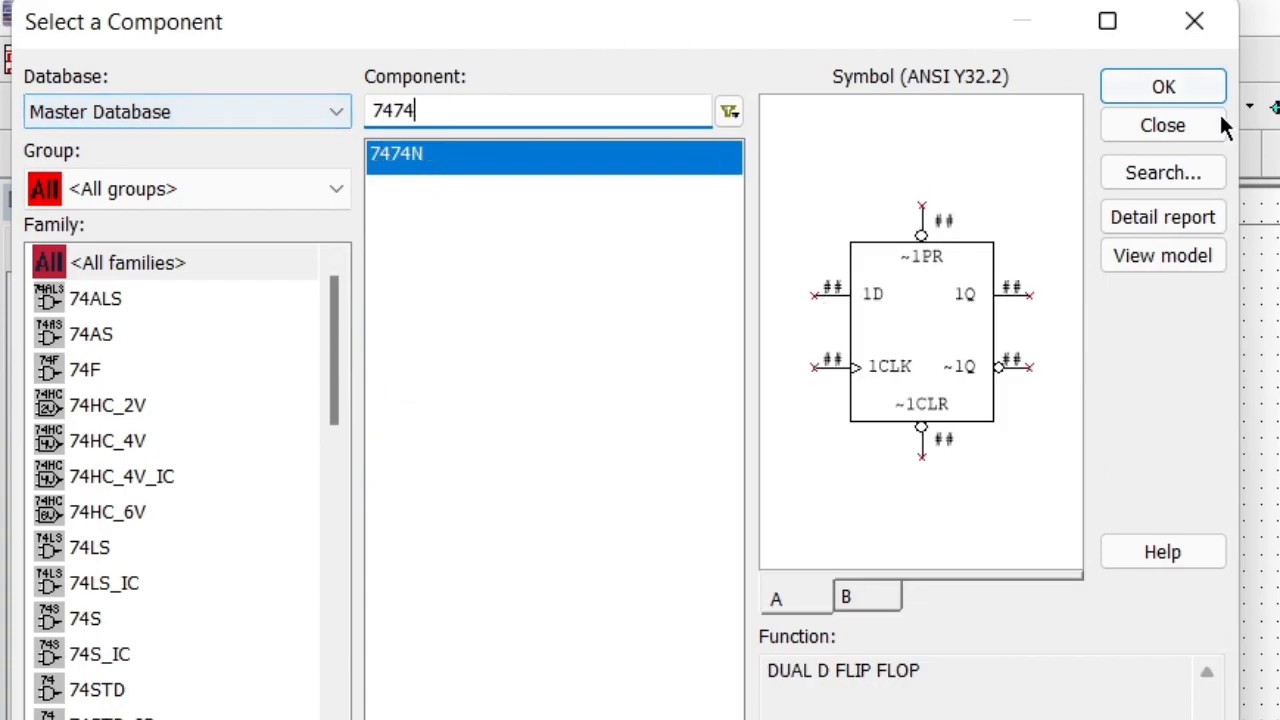
{"action": "left_click", "coordinate": [1203, 89]}
Place four 7474N flip-flops, each using section A of its own chip, in a horizontal row on the sheet.
{"action": "left_click", "coordinate": [733, 60]}
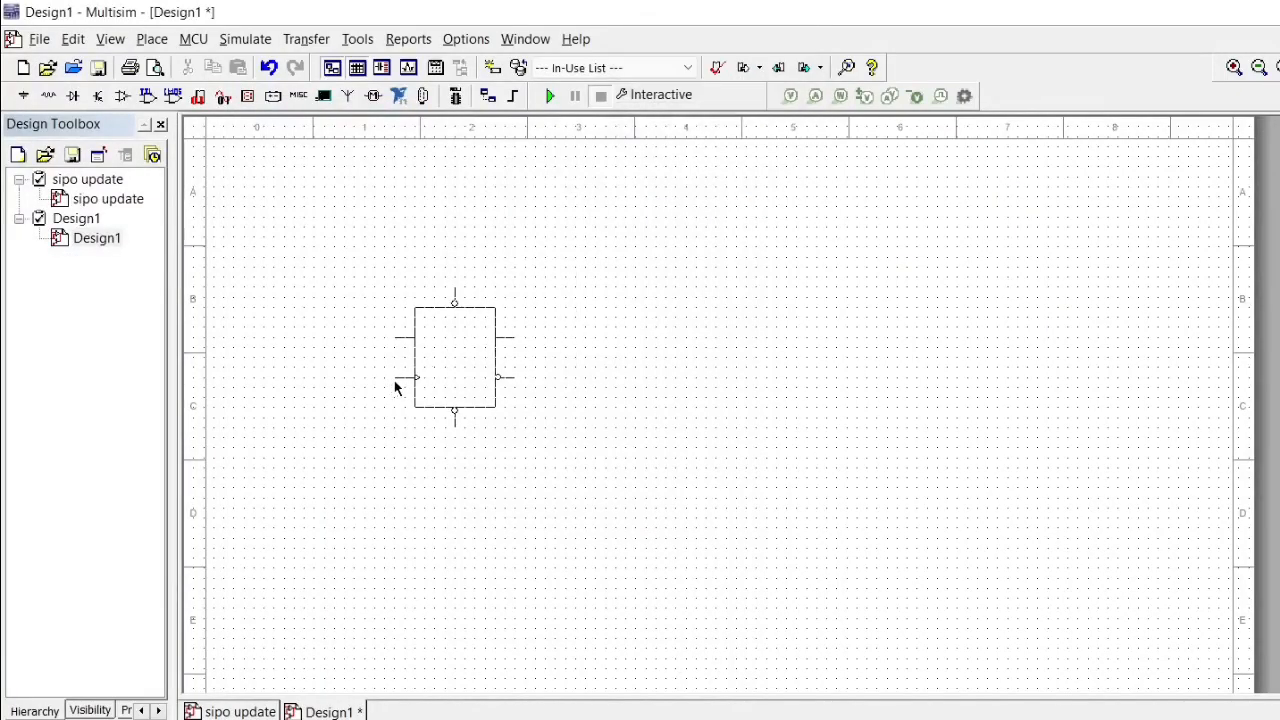
{"action": "left_click", "coordinate": [397, 380]}
{"action": "left_click", "coordinate": [366, 367]}
{"action": "left_click", "coordinate": [587, 380]}
{"action": "left_click", "coordinate": [553, 363]}
{"action": "left_click", "coordinate": [783, 378]}
{"action": "left_click", "coordinate": [741, 369]}
{"action": "left_click", "coordinate": [951, 390]}
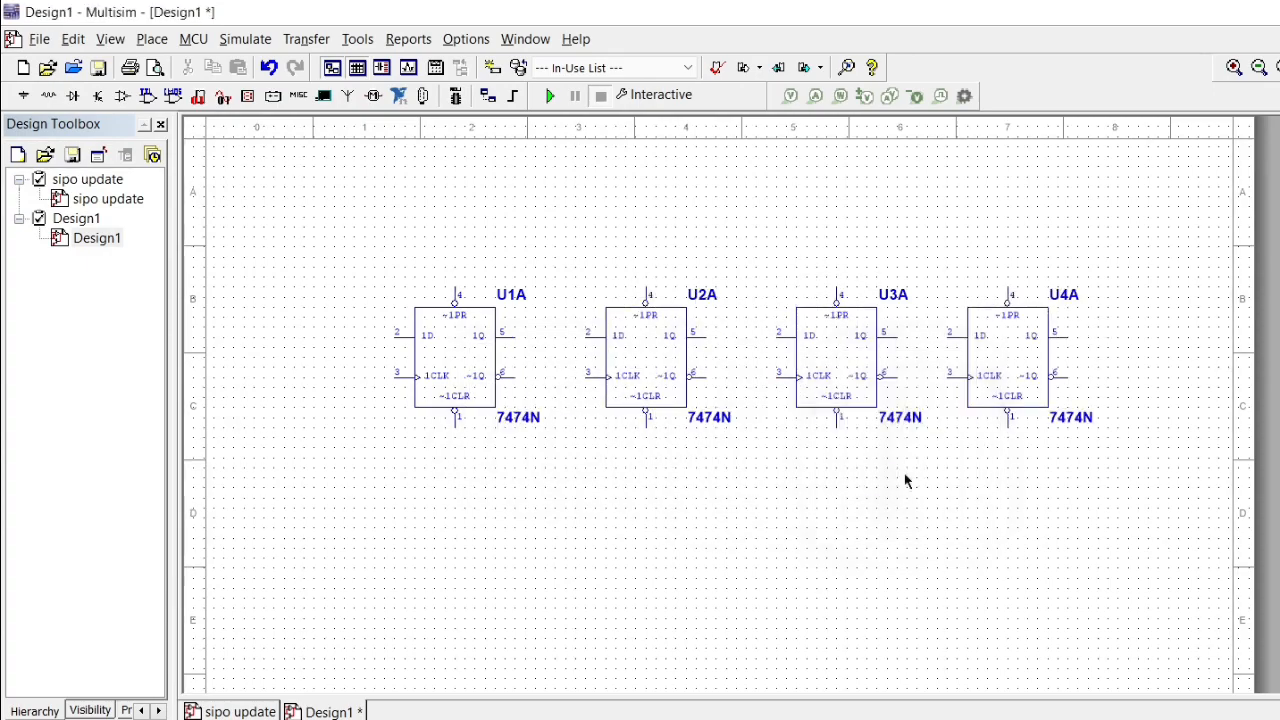
{"action": "left_click", "coordinate": [903, 478]}
Place a VCC source ahead of the first flip-flop, accepting the virtual connection to the hidden power pins.
{"action": "left_click_drag", "start_coordinate": [501, 137], "coordinate": [374, 147]}
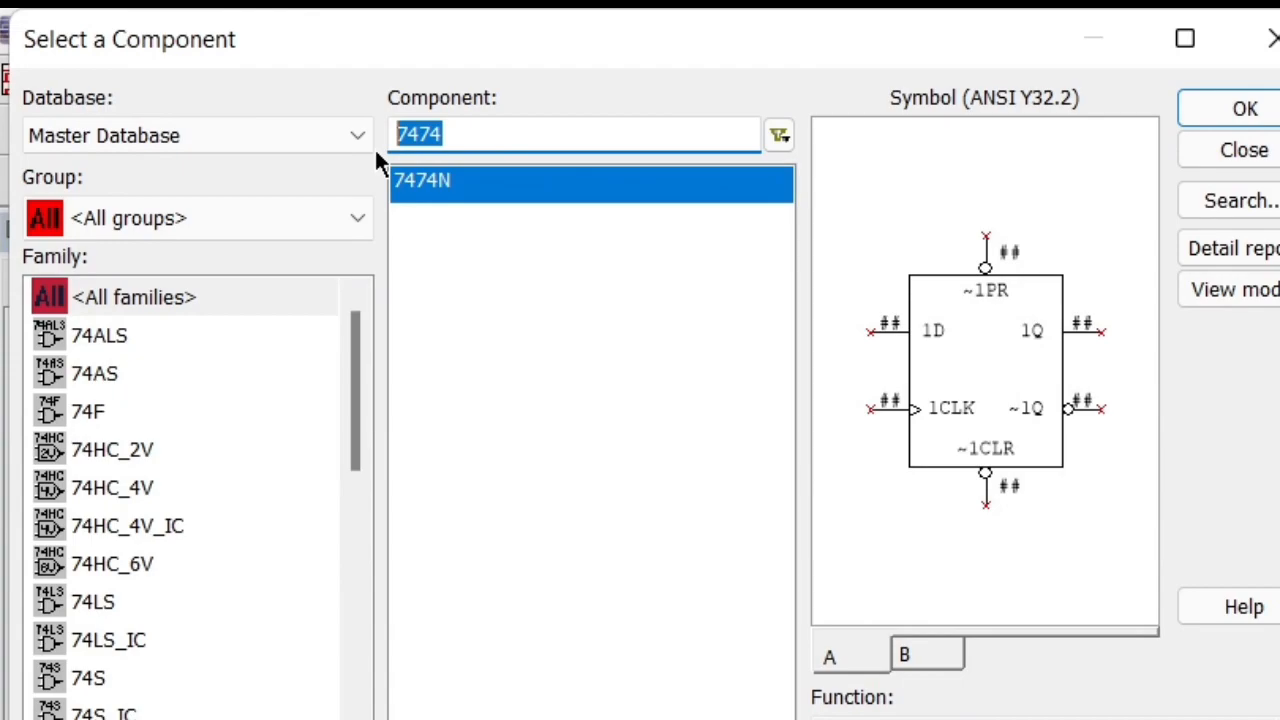
{"action": "type", "text": "vcc"}
{"action": "key", "text": "Return"}
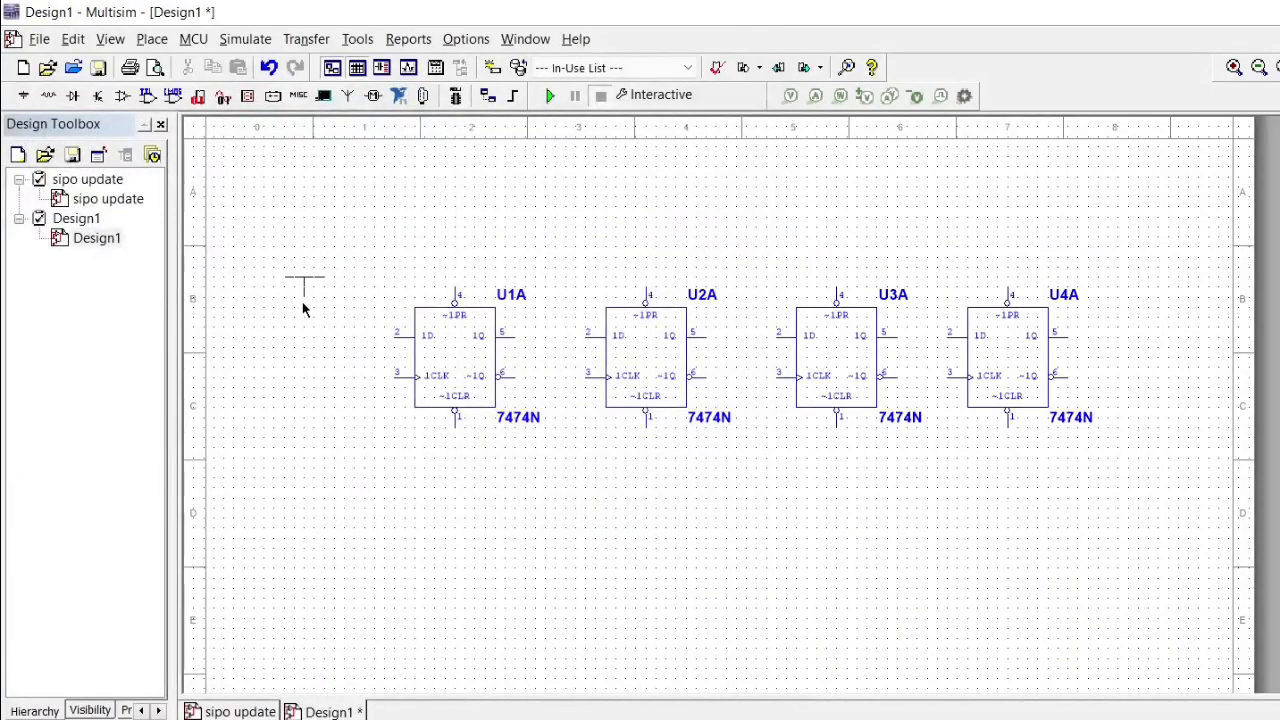
{"action": "left_click", "coordinate": [647, 341]}
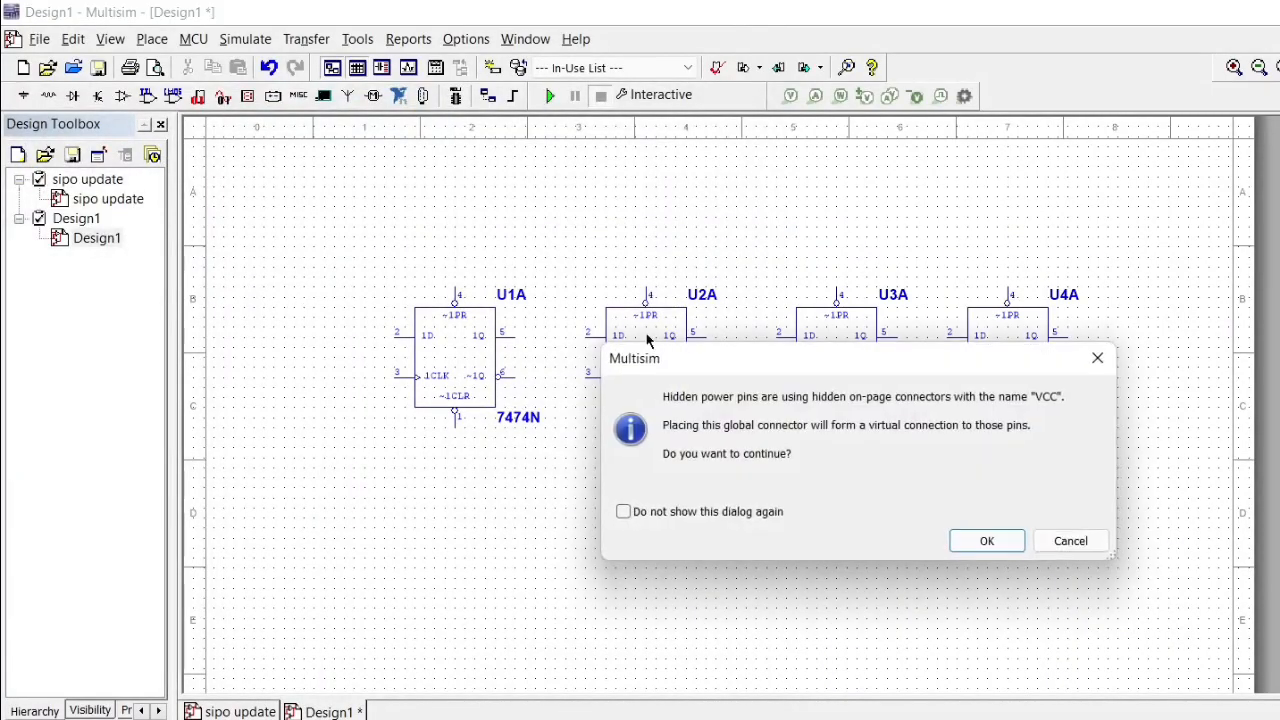
{"action": "left_click", "coordinate": [985, 540]}
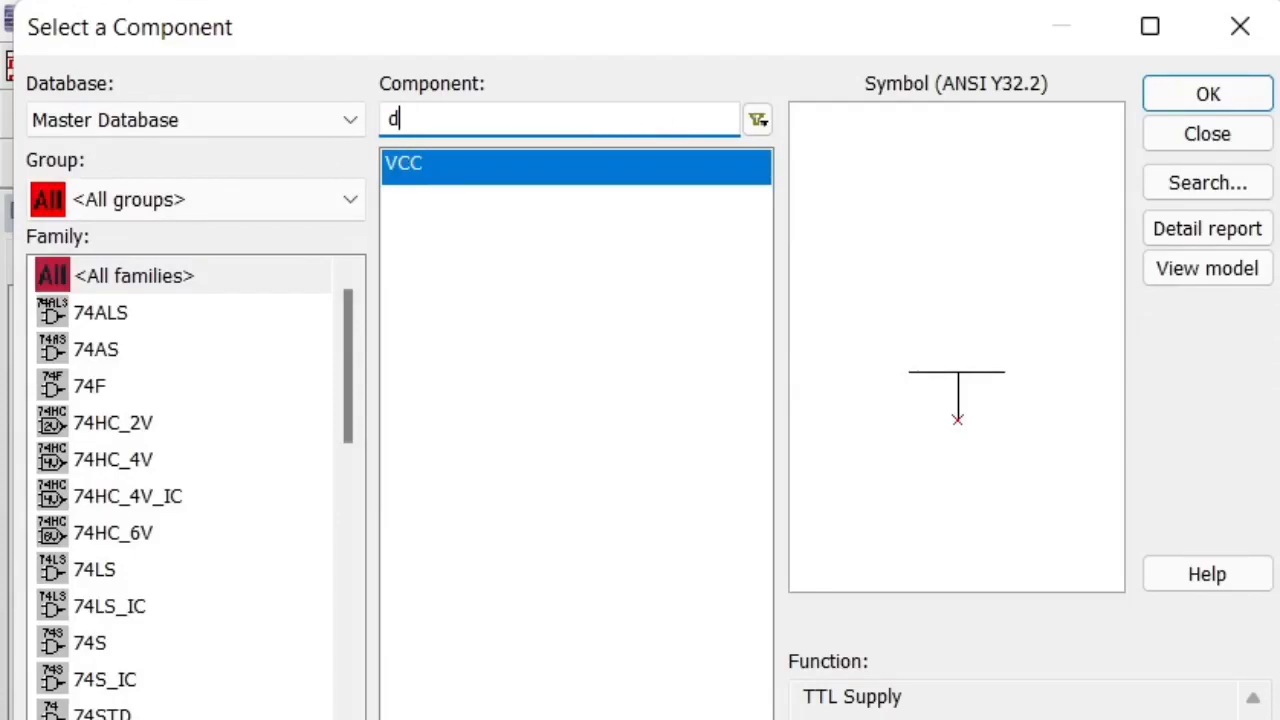
Place a DIGITAL_CLOCK below the VCC source and a DIPSW1 switch beneath the clock.
{"action": "type", "text": "digit"}
{"action": "left_click", "coordinate": [1160, 95]}
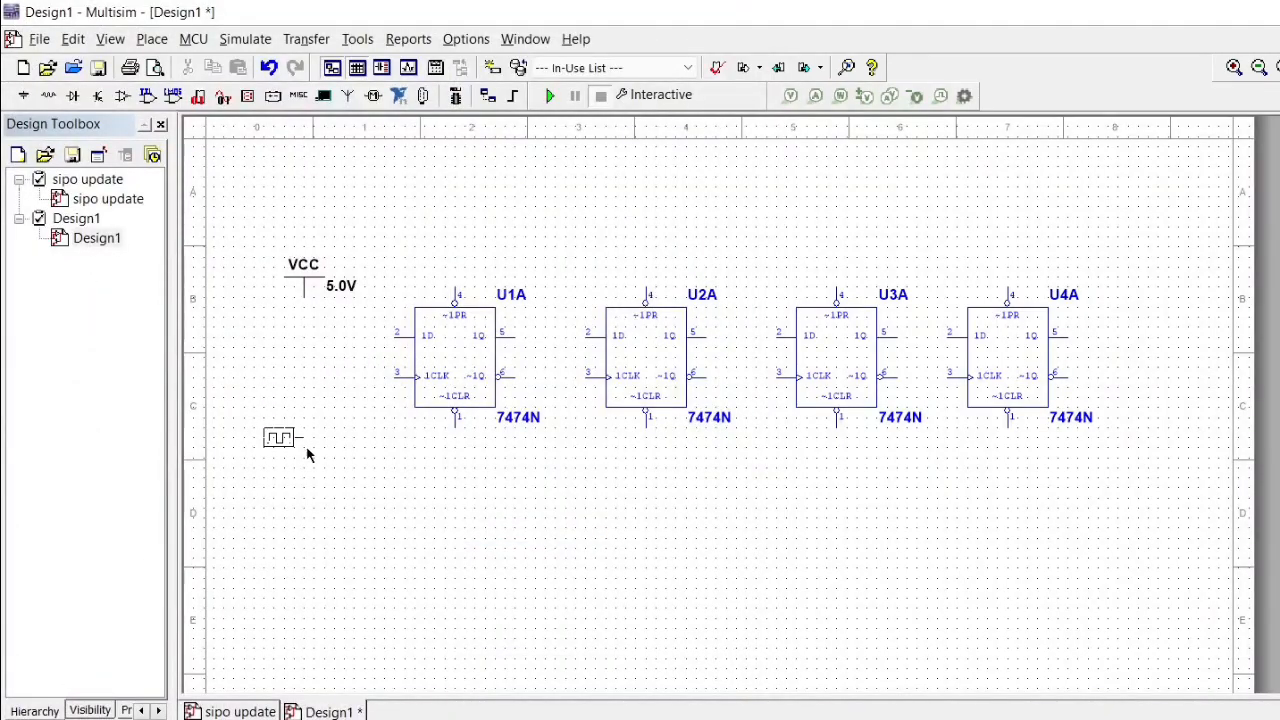
{"action": "left_click", "coordinate": [306, 451]}
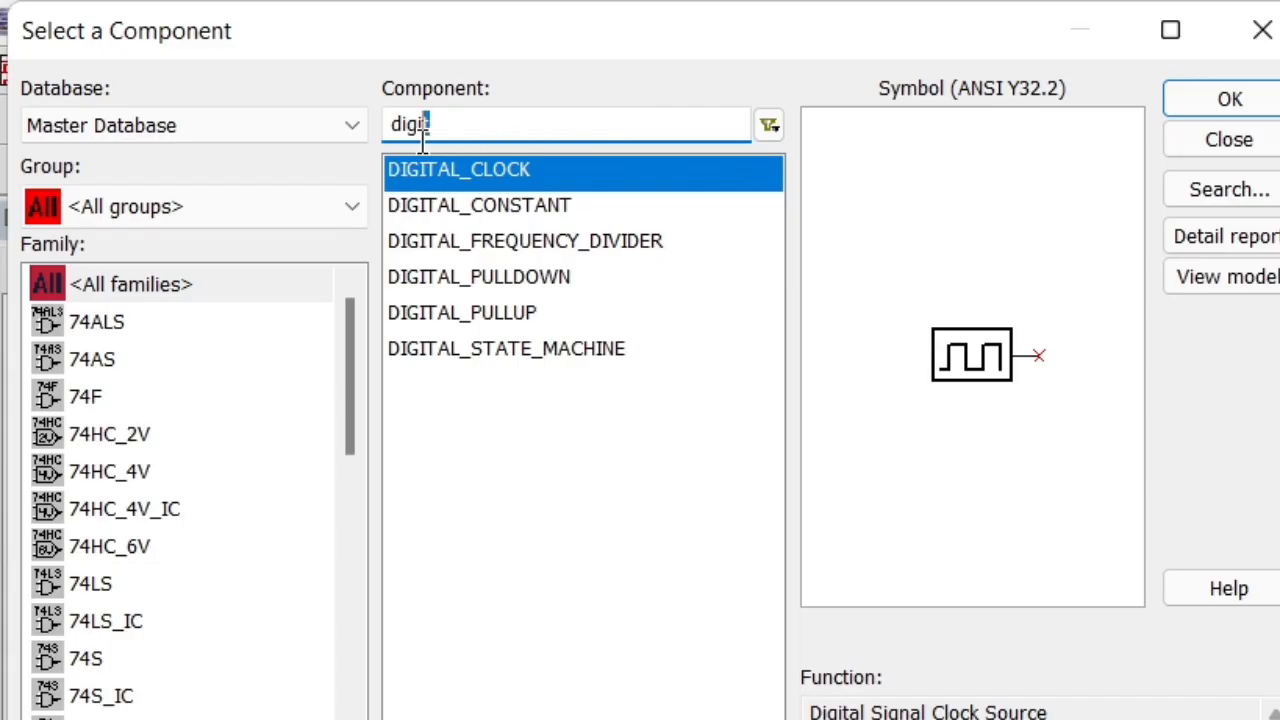
{"action": "left_click_drag", "start_coordinate": [246, 72], "coordinate": [211, 88]}
{"action": "key", "text": "BackSpace"}
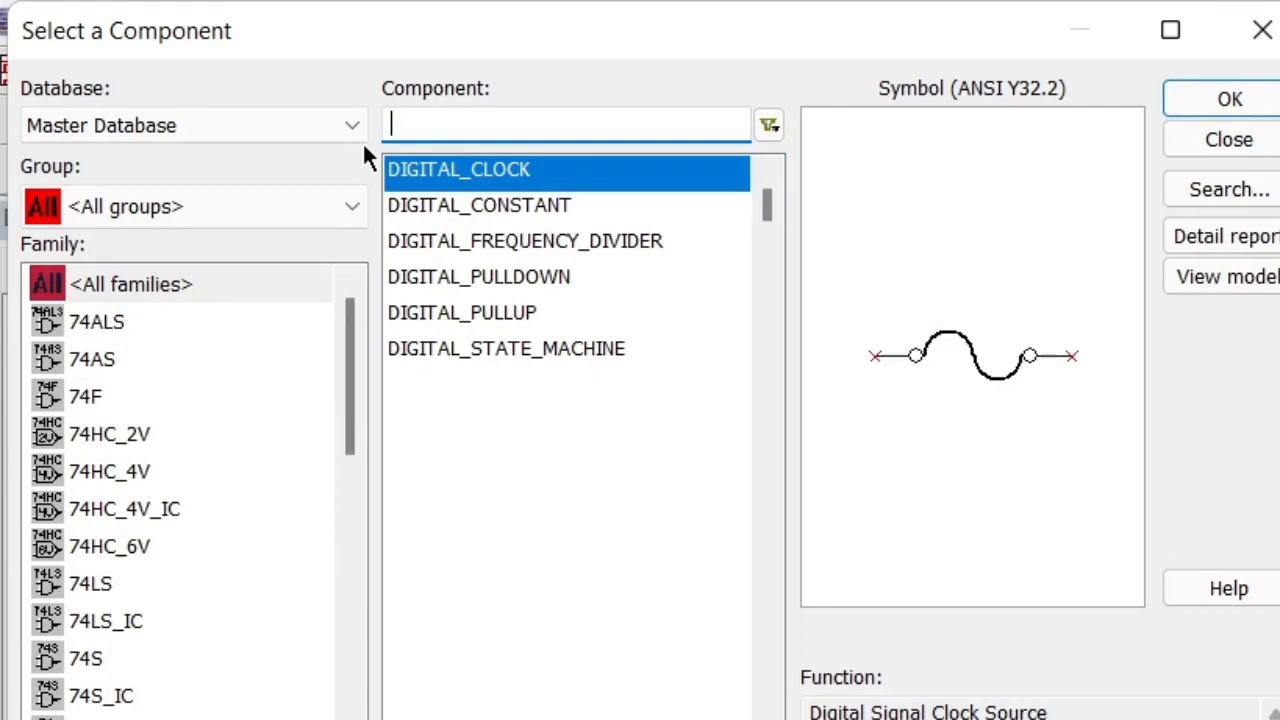
{"action": "type", "text": "dips"}
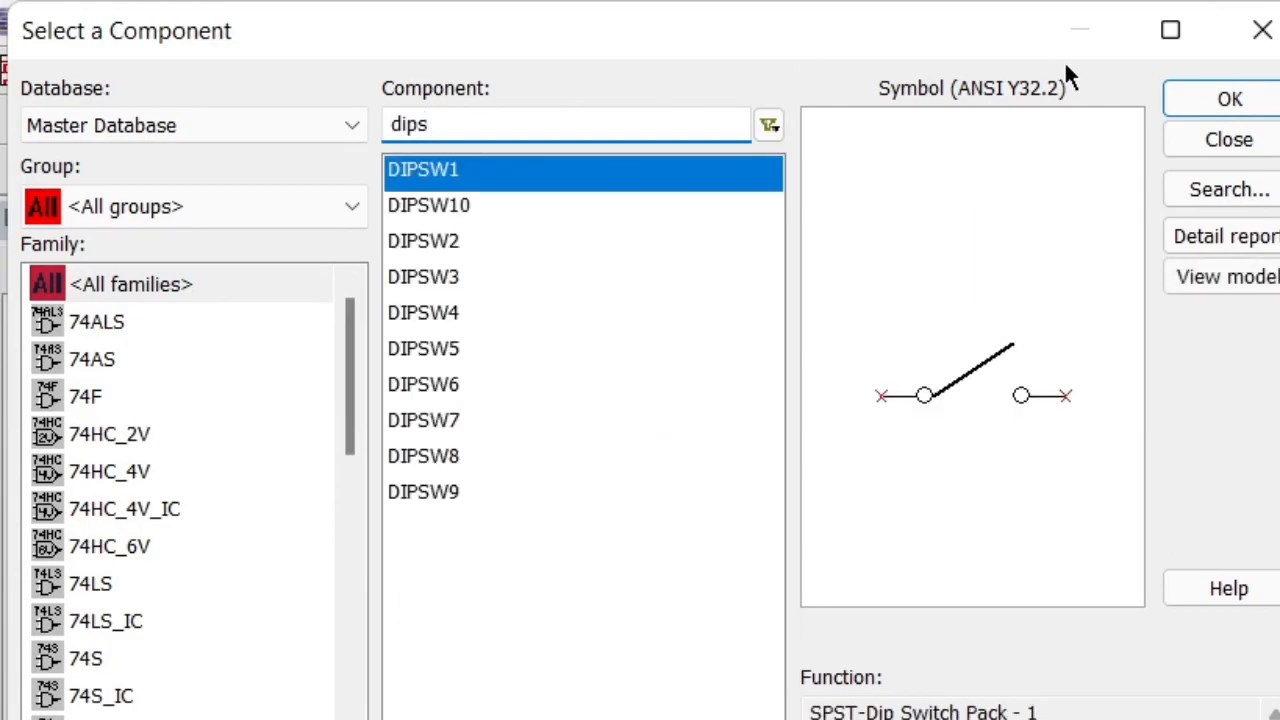
{"action": "left_click", "coordinate": [1240, 98]}
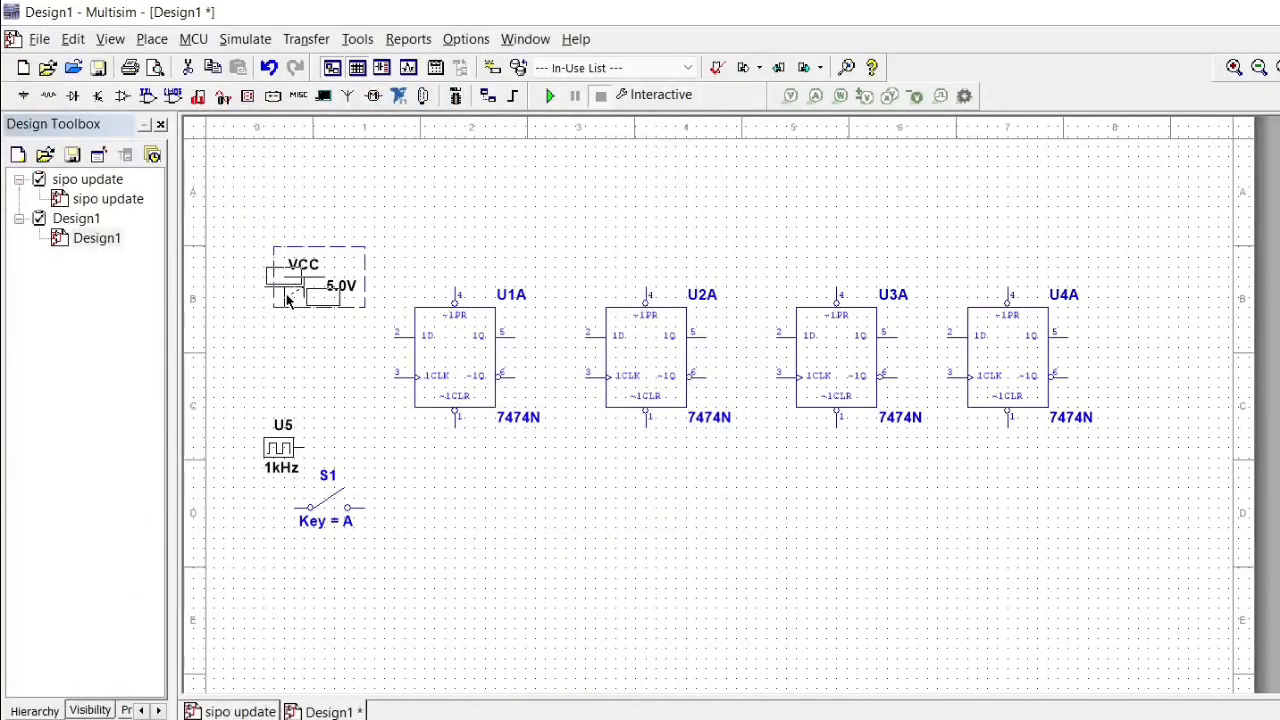
Wire VCC and the Q-to-D chain through the four flip-flops, and connect the digital clock to all their CLK pins.
{"action": "left_click", "coordinate": [288, 304]}
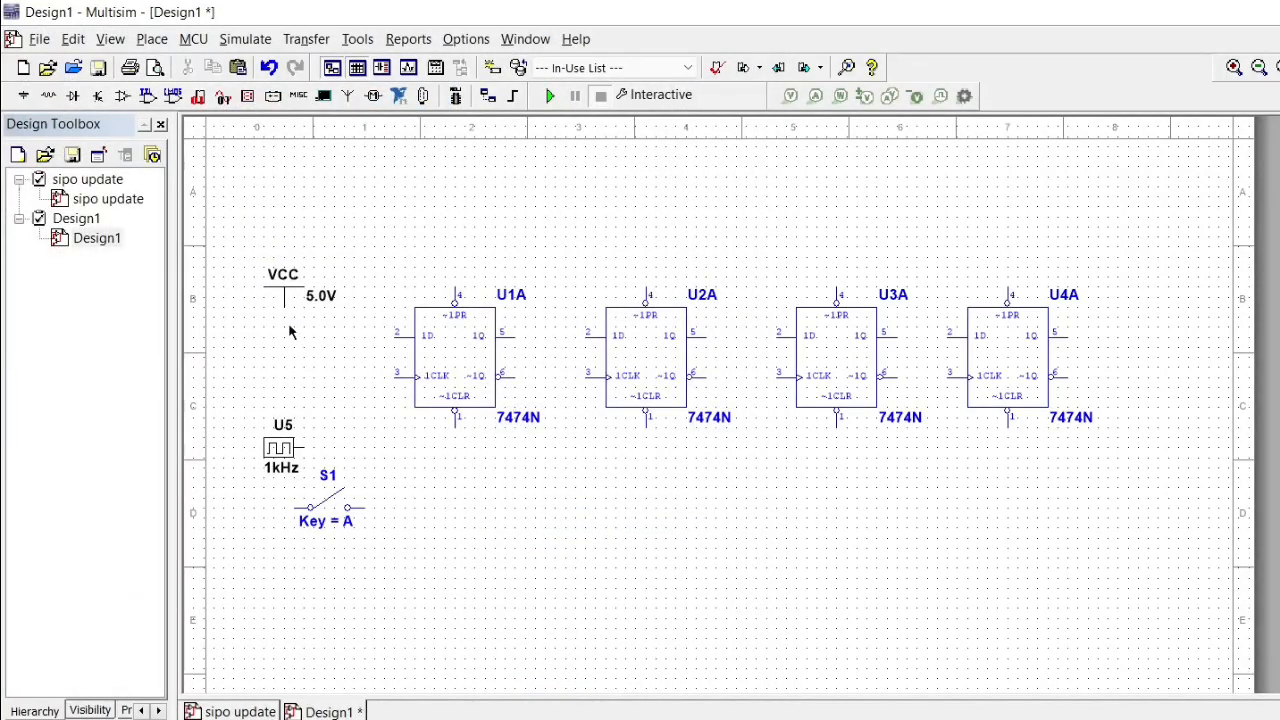
{"action": "left_click", "coordinate": [589, 338]}
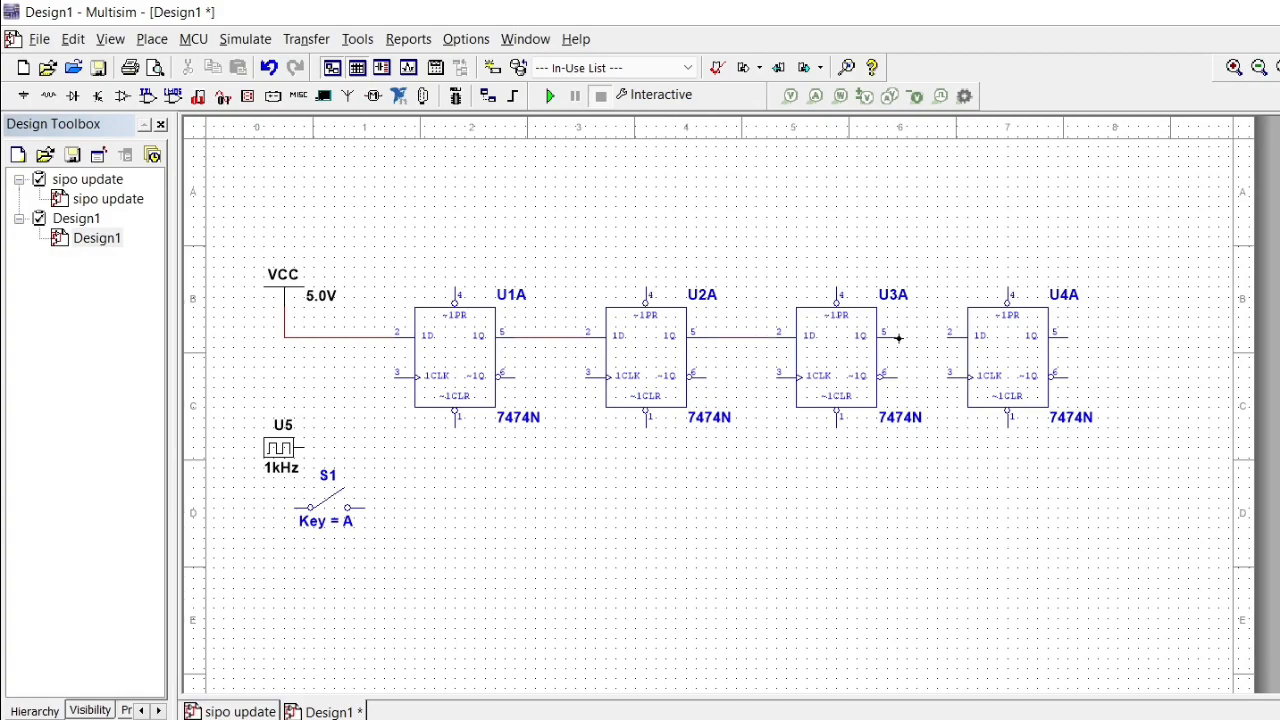
{"action": "left_click", "coordinate": [303, 447]}
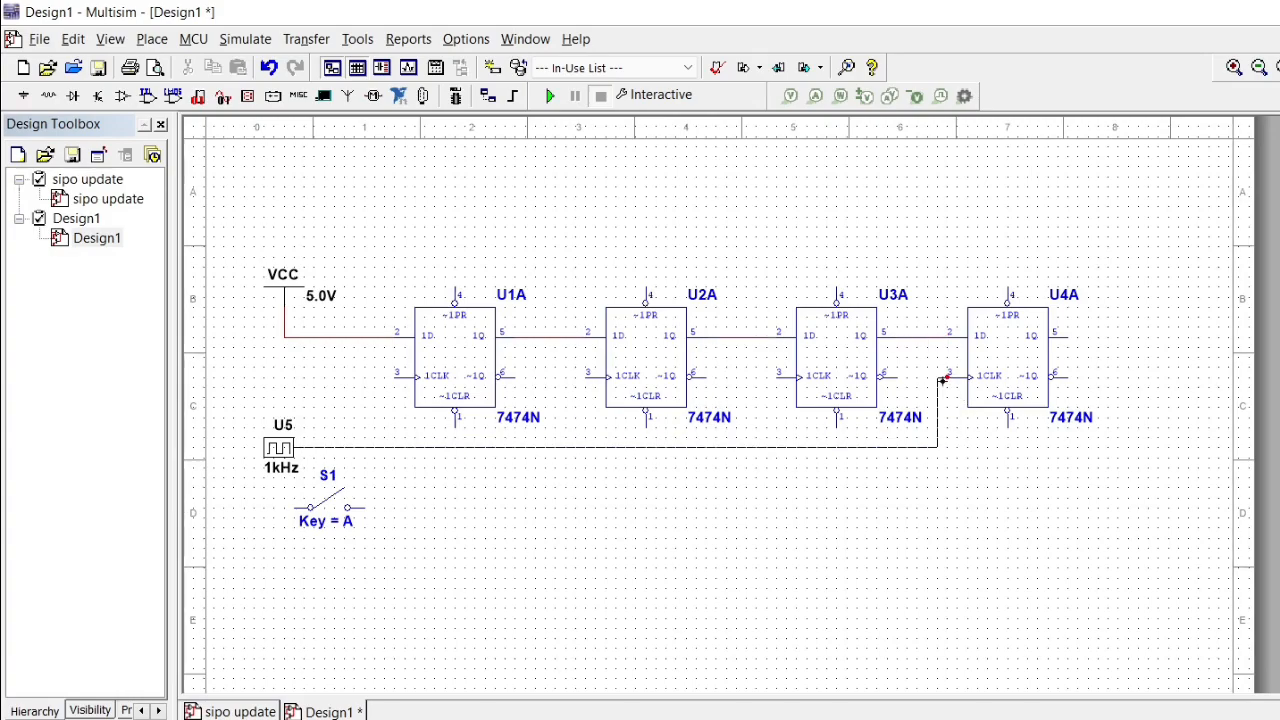
{"action": "left_click", "coordinate": [944, 380]}
{"action": "left_click", "coordinate": [766, 446]}
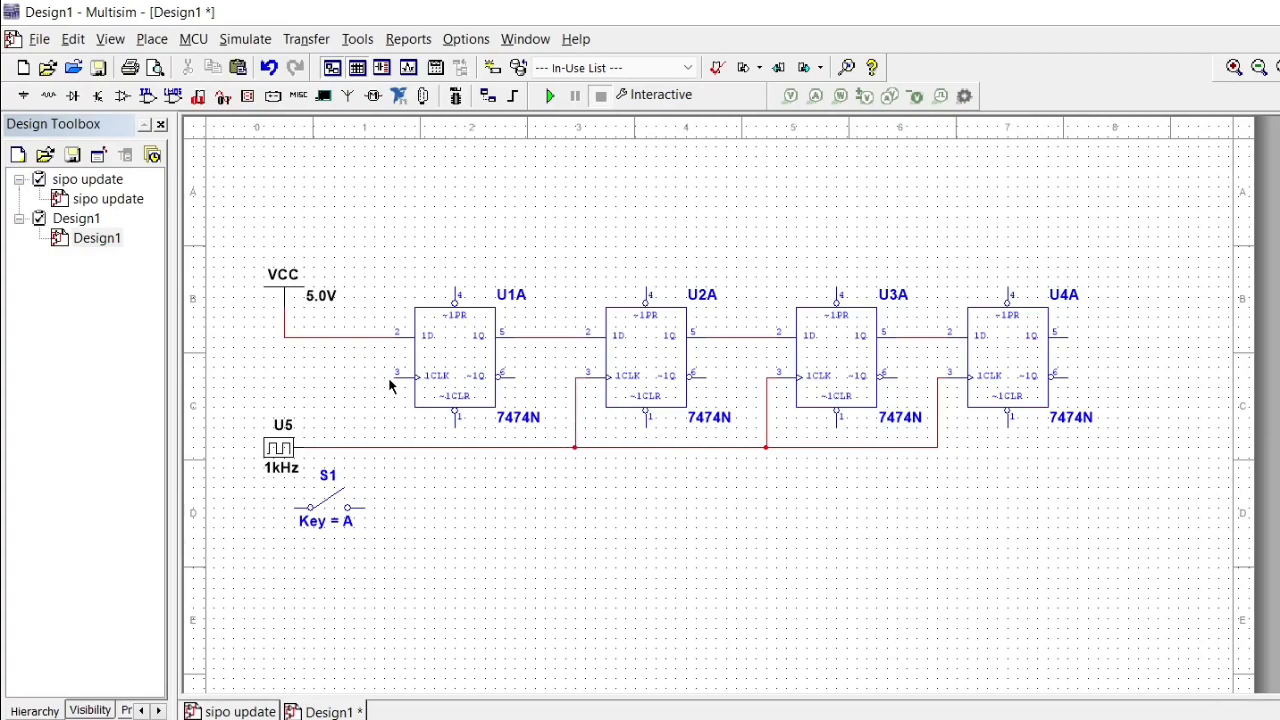
Move switch S1 directly under the clock and wire a second VCC source, placed below it, to its left terminal.
{"action": "left_click_drag", "start_coordinate": [322, 515], "coordinate": [294, 534]}
{"action": "left_click", "coordinate": [344, 277]}
{"action": "left_click", "coordinate": [317, 294]}
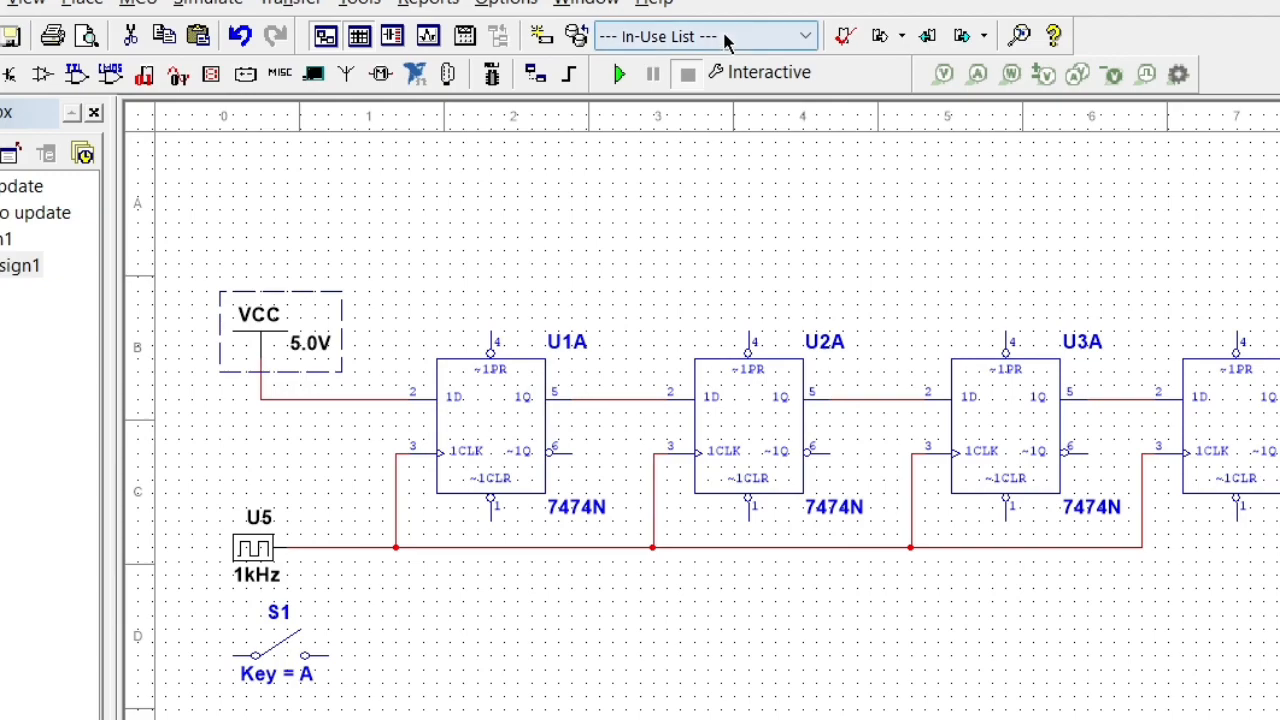
{"action": "left_click", "coordinate": [726, 40]}
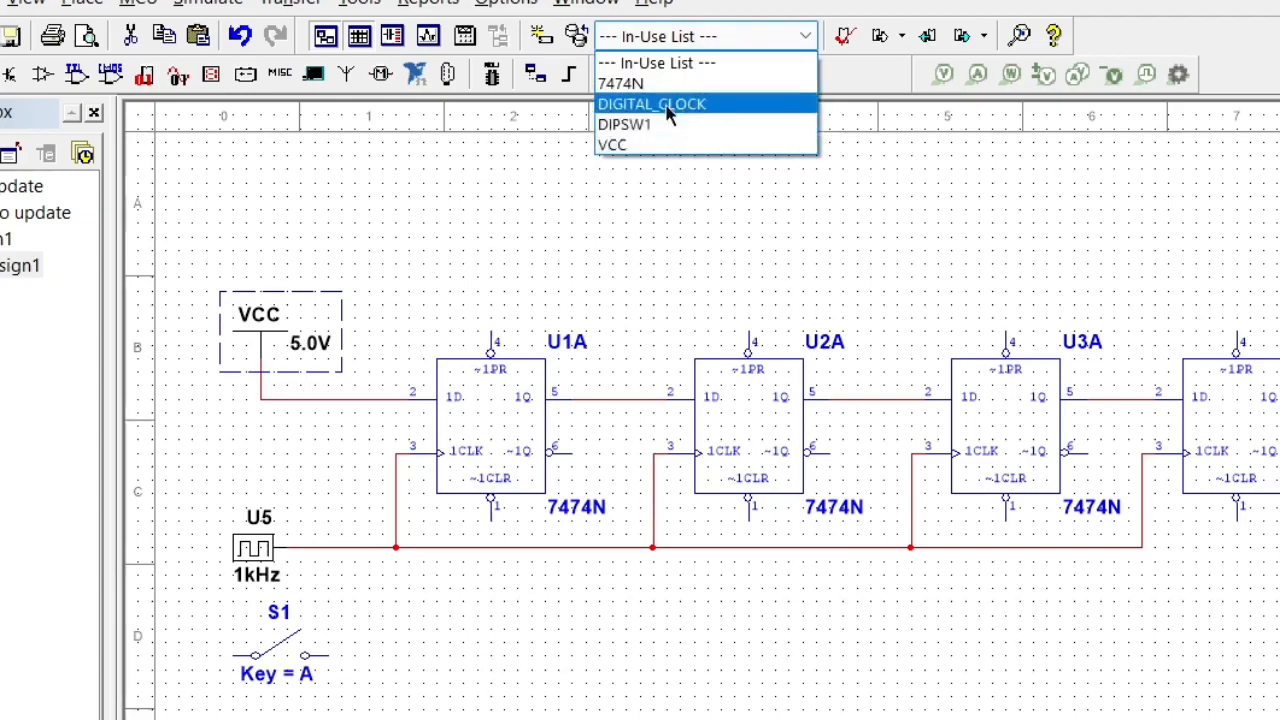
{"action": "left_click", "coordinate": [666, 146]}
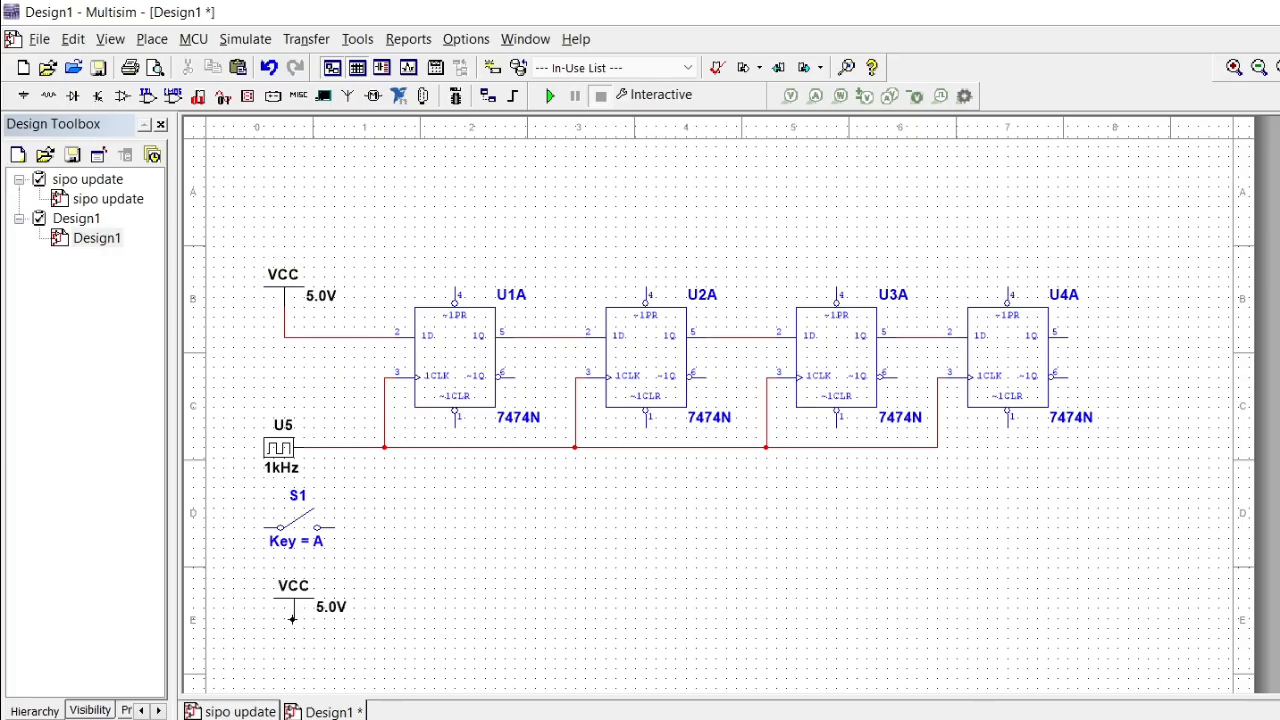
{"action": "left_click", "coordinate": [292, 619]}
{"action": "left_click", "coordinate": [292, 619]}
{"action": "left_click", "coordinate": [264, 528]}
Find the AND2 gate across all component groups and place one below the first flip-flop.
{"action": "left_click", "coordinate": [24, 95]}
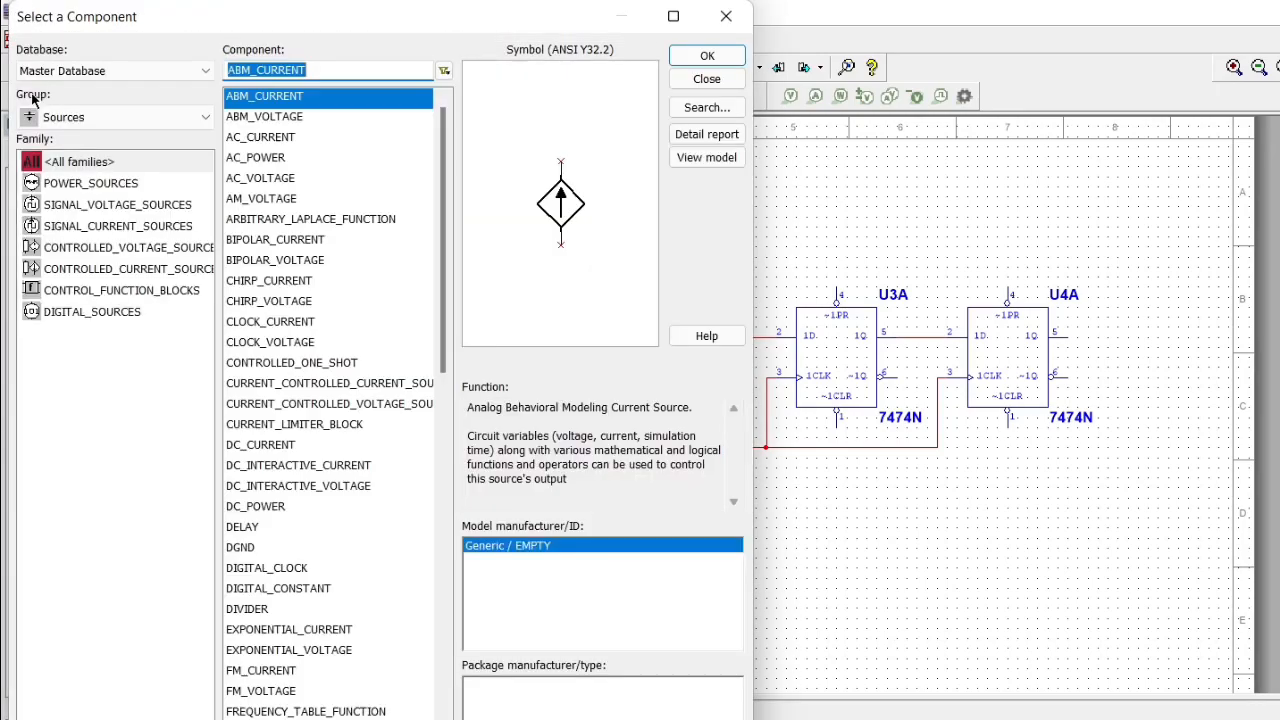
{"action": "left_click", "coordinate": [60, 117]}
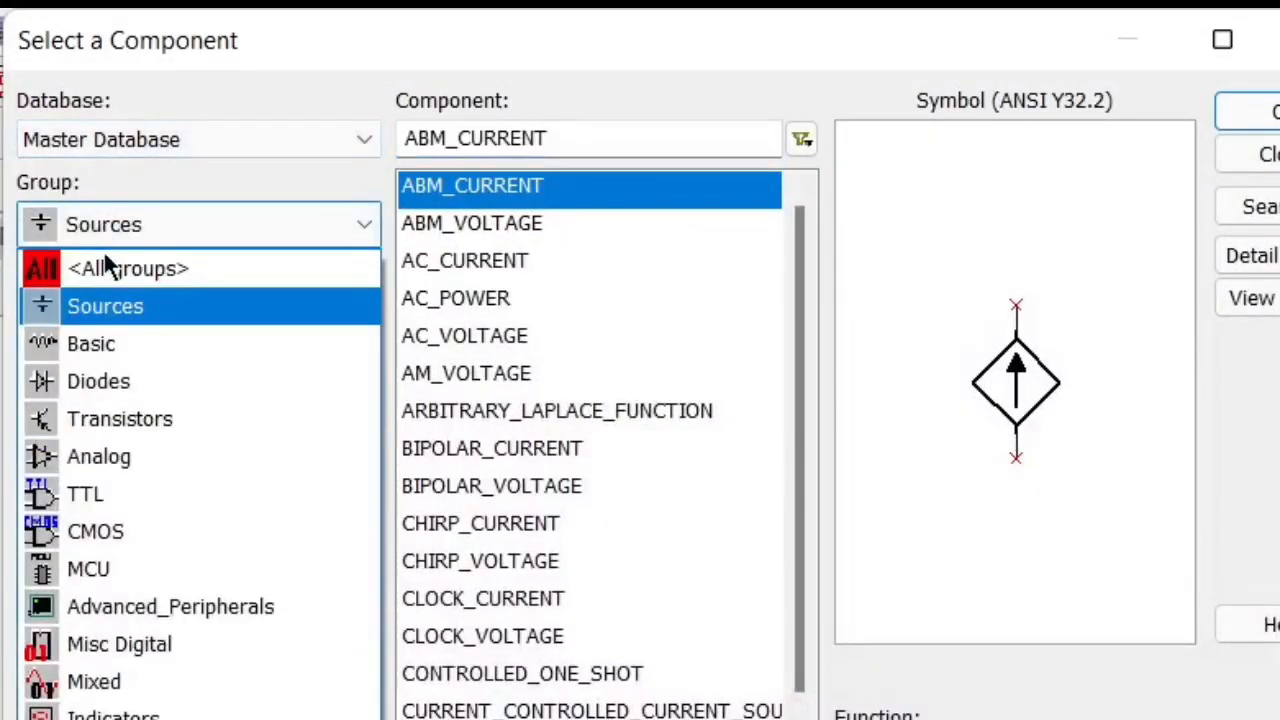
{"action": "left_click", "coordinate": [108, 268]}
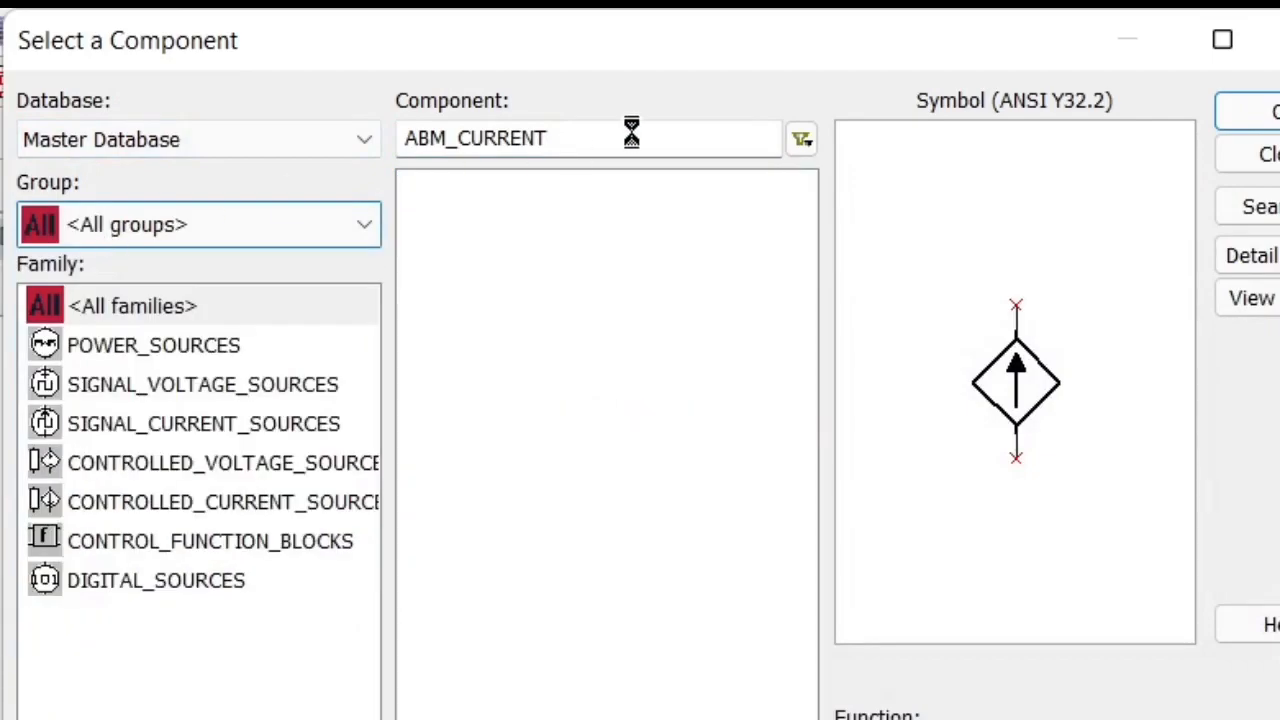
{"action": "type", "text": "dips"}
{"action": "left_click_drag", "start_coordinate": [443, 138], "coordinate": [375, 131]}
{"action": "type", "text": "af"}
{"action": "key", "text": "BackSpace"}
{"action": "type", "text": "nd"}
{"action": "left_click", "coordinate": [618, 222]}
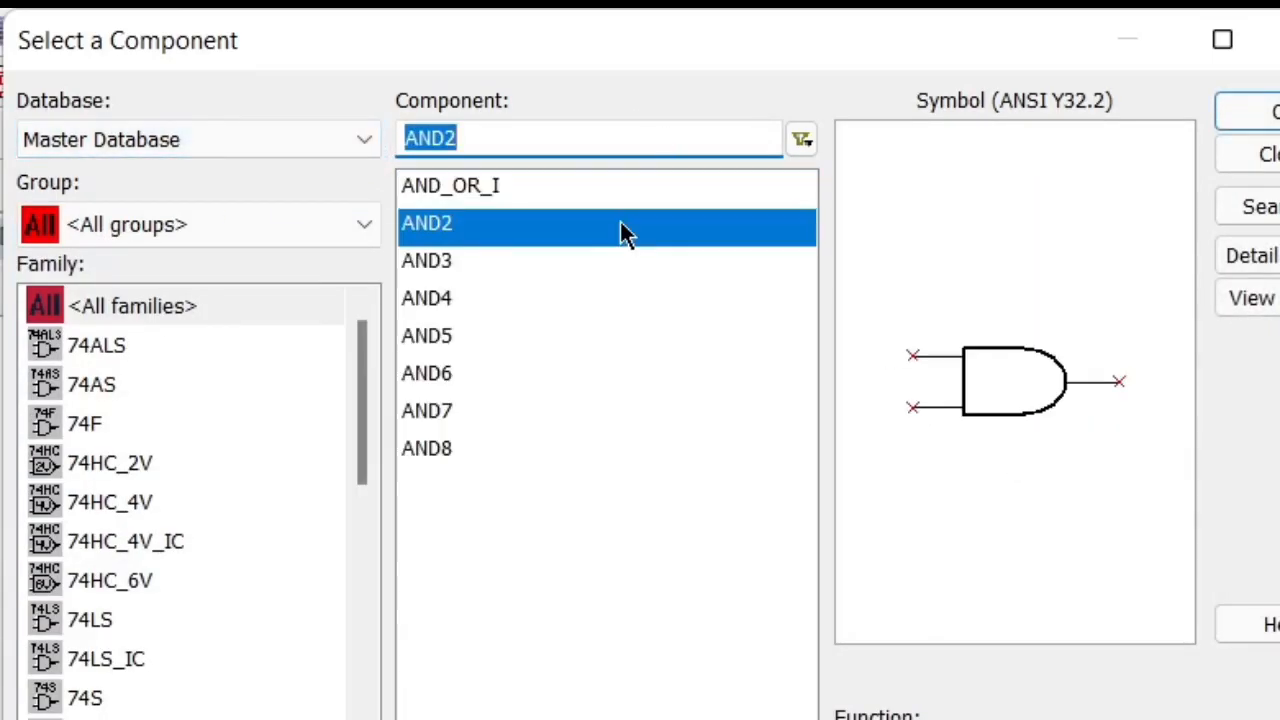
{"action": "left_click", "coordinate": [1250, 111]}
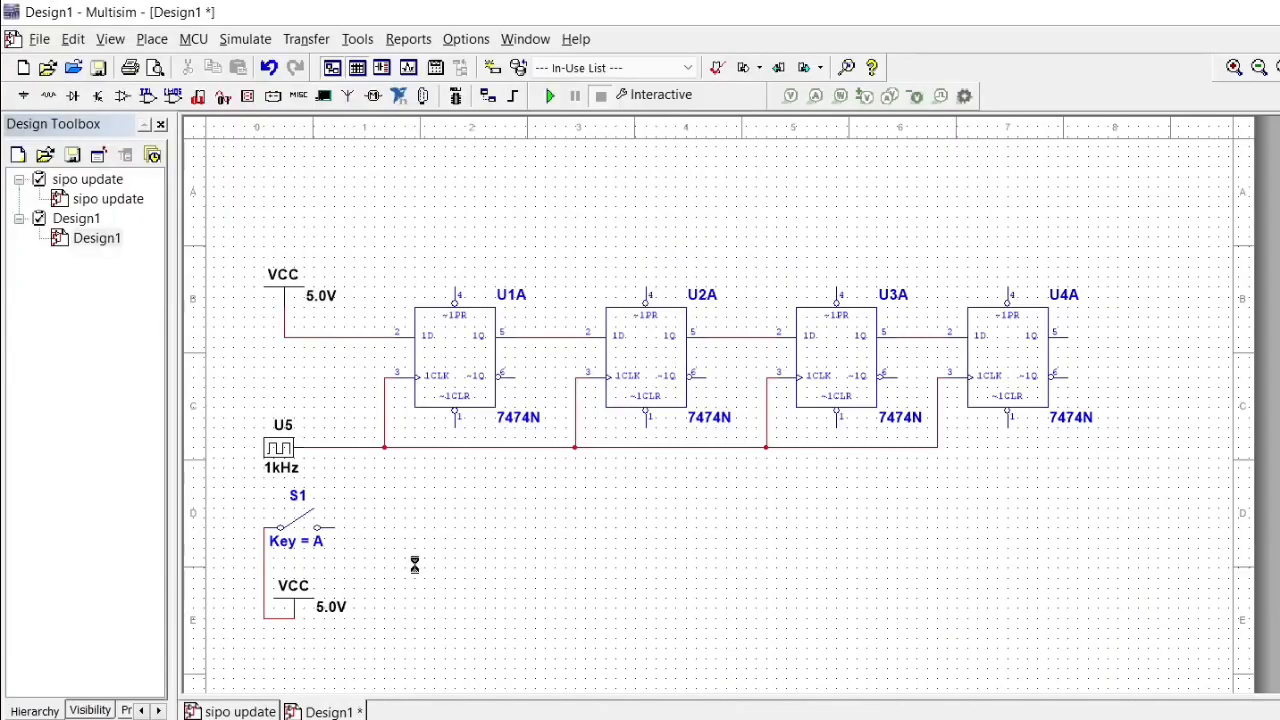
{"action": "left_click", "coordinate": [414, 563]}
{"action": "left_click", "coordinate": [730, 14]}
Rotate the AND2 gate 90° clockwise and align it beneath the first flip-flop.
{"action": "left_click", "coordinate": [458, 560]}
{"action": "right_click", "coordinate": [458, 560]}
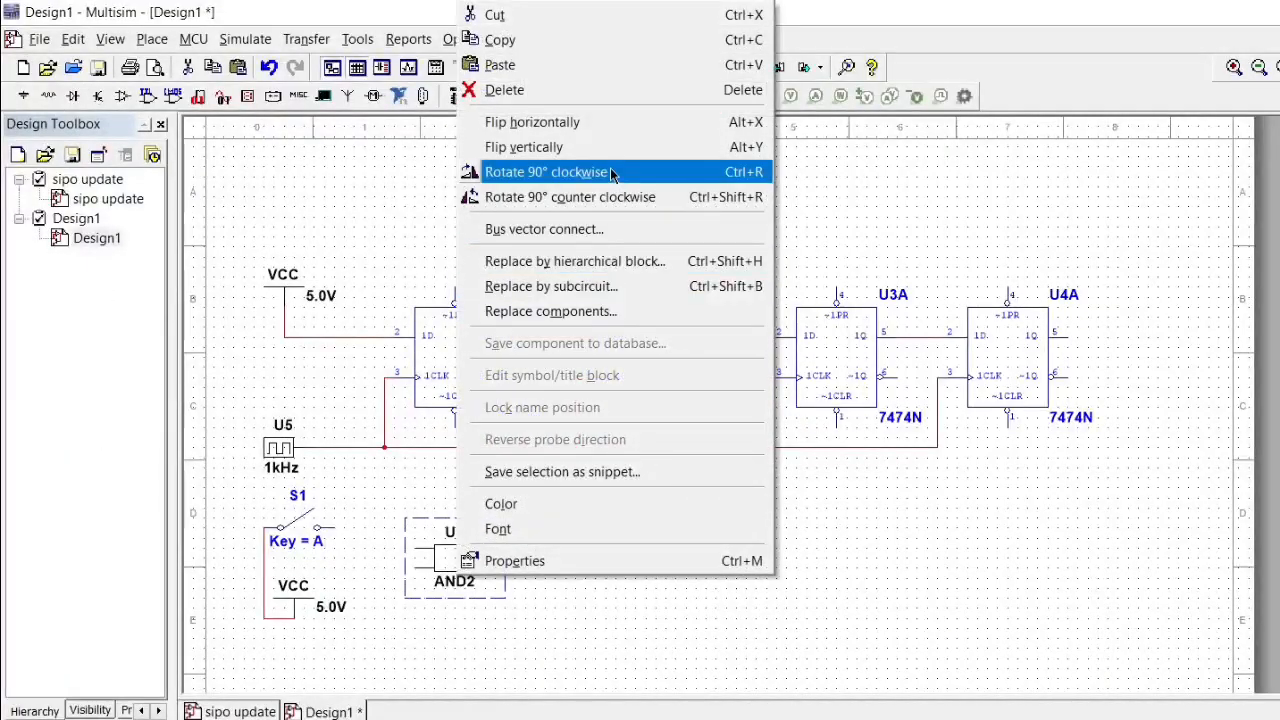
{"action": "left_click", "coordinate": [540, 171]}
{"action": "left_click", "coordinate": [431, 571]}
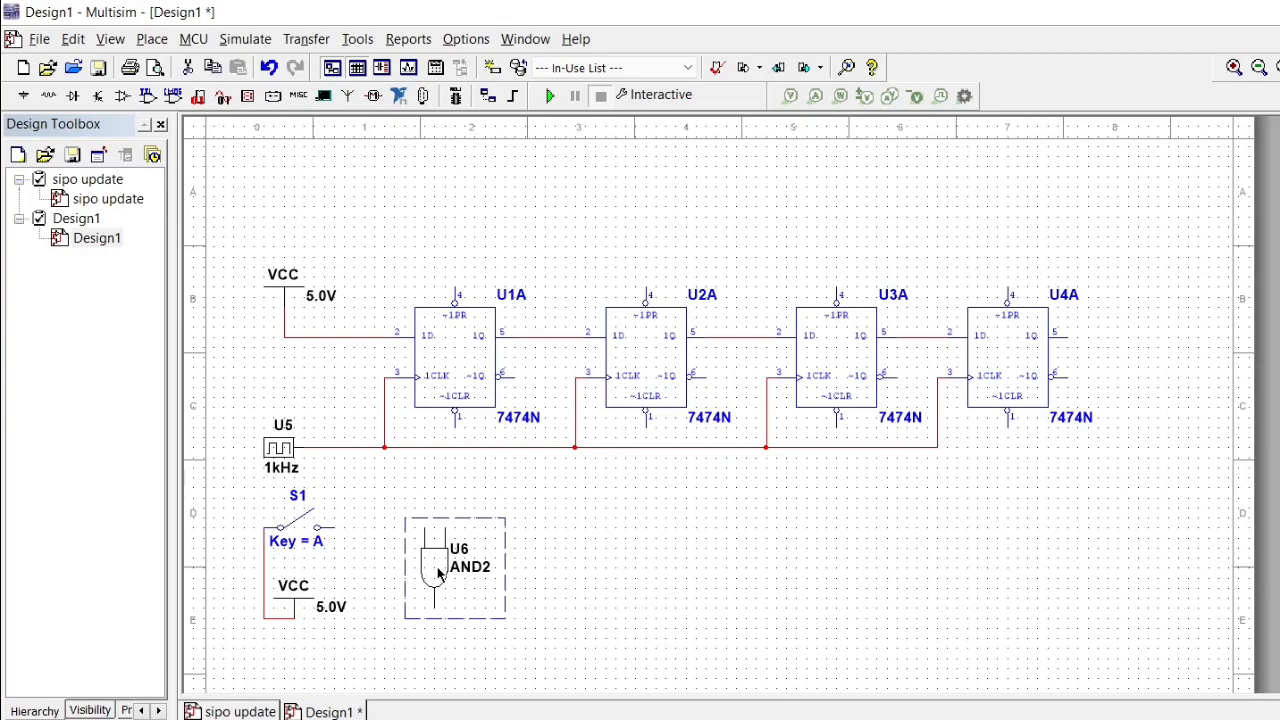
{"action": "left_click_drag", "start_coordinate": [431, 571], "coordinate": [451, 591]}
{"action": "left_click", "coordinate": [588, 562]}
Copy the rotated AND2 gate and paste three copies, one under each of the remaining flip-flops.
{"action": "right_click", "coordinate": [457, 579]}
{"action": "left_click", "coordinate": [575, 41]}
{"action": "left_click", "coordinate": [640, 556]}
{"action": "key", "text": "ctrl+v"}
{"action": "left_click", "coordinate": [818, 553]}
{"action": "key", "text": "ctrl+v"}
{"action": "left_click", "coordinate": [1004, 554]}
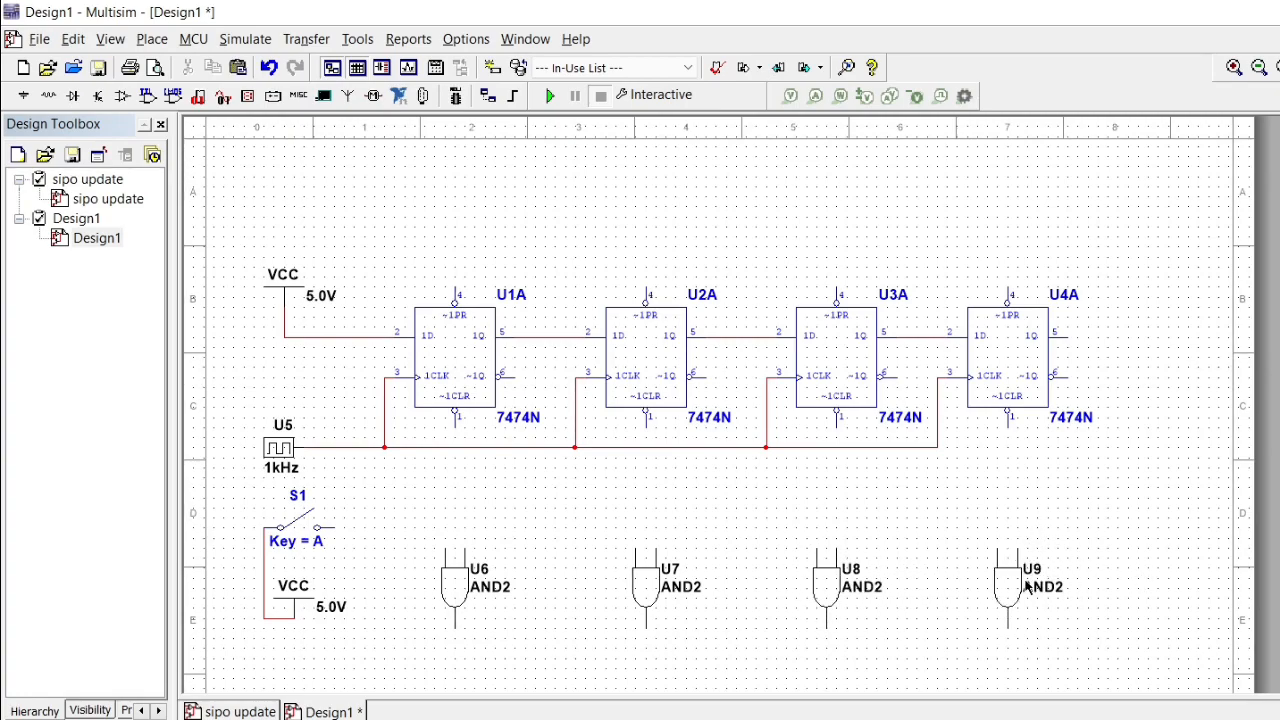
Wire switch S1 to one input of every AND gate and each flip-flop's Q output to its gate's other input.
{"action": "left_click", "coordinate": [997, 551]}
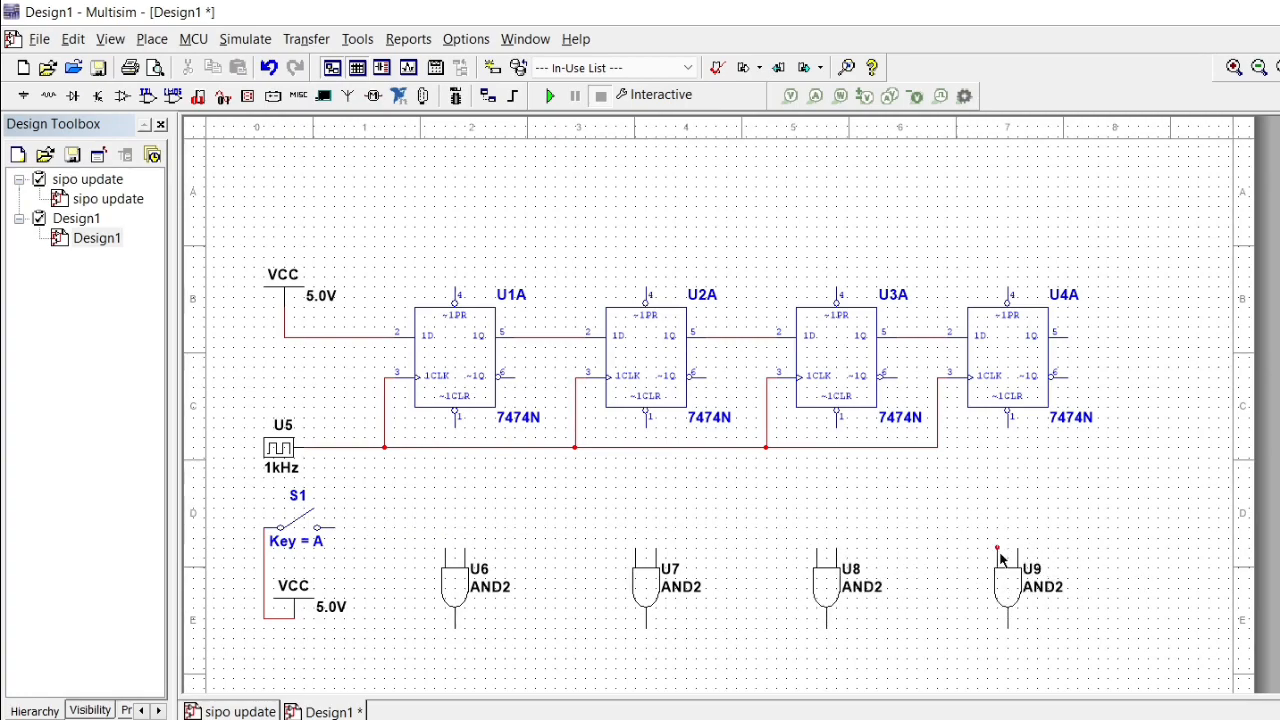
{"action": "left_click", "coordinate": [815, 524]}
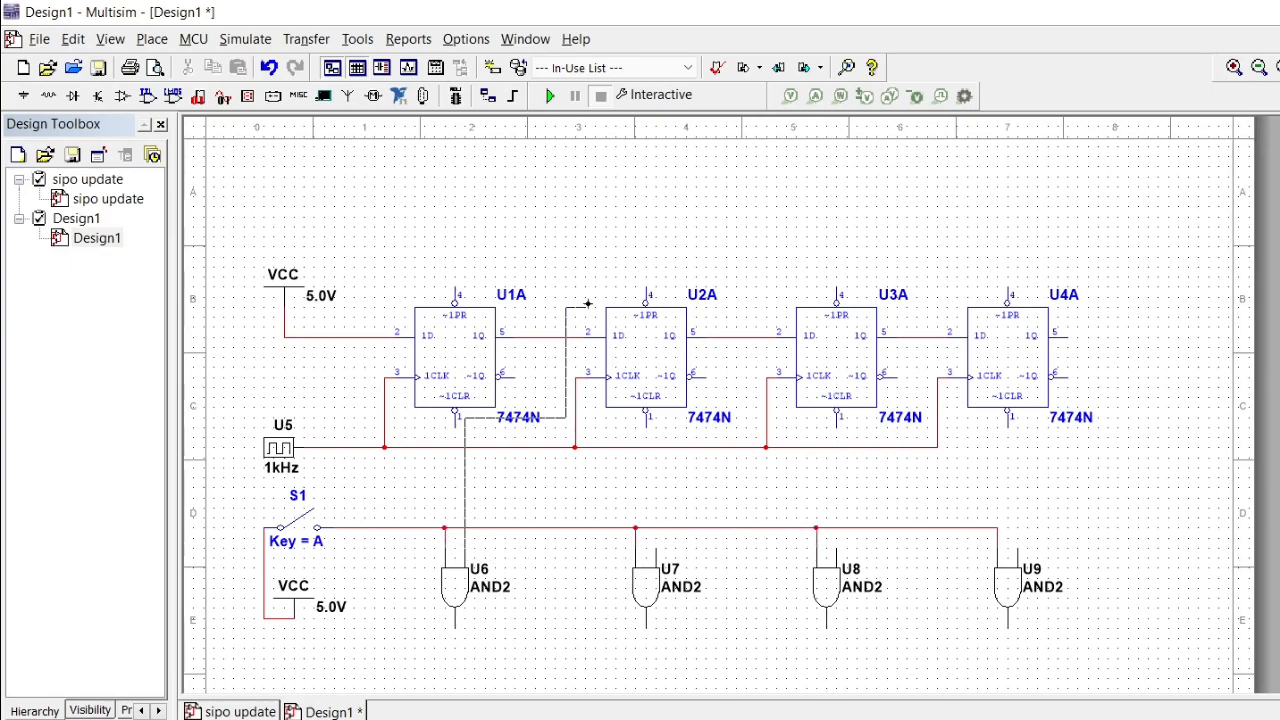
{"action": "left_click", "coordinate": [736, 337]}
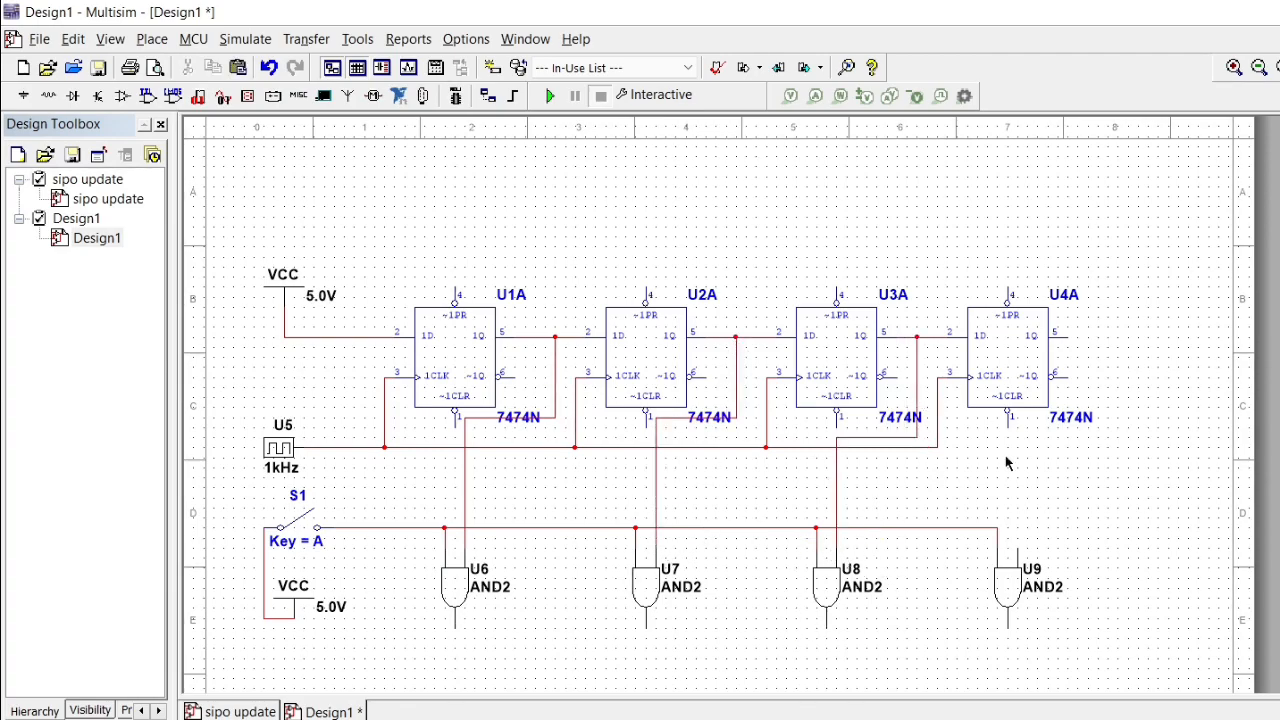
{"action": "left_click", "coordinate": [1068, 337]}
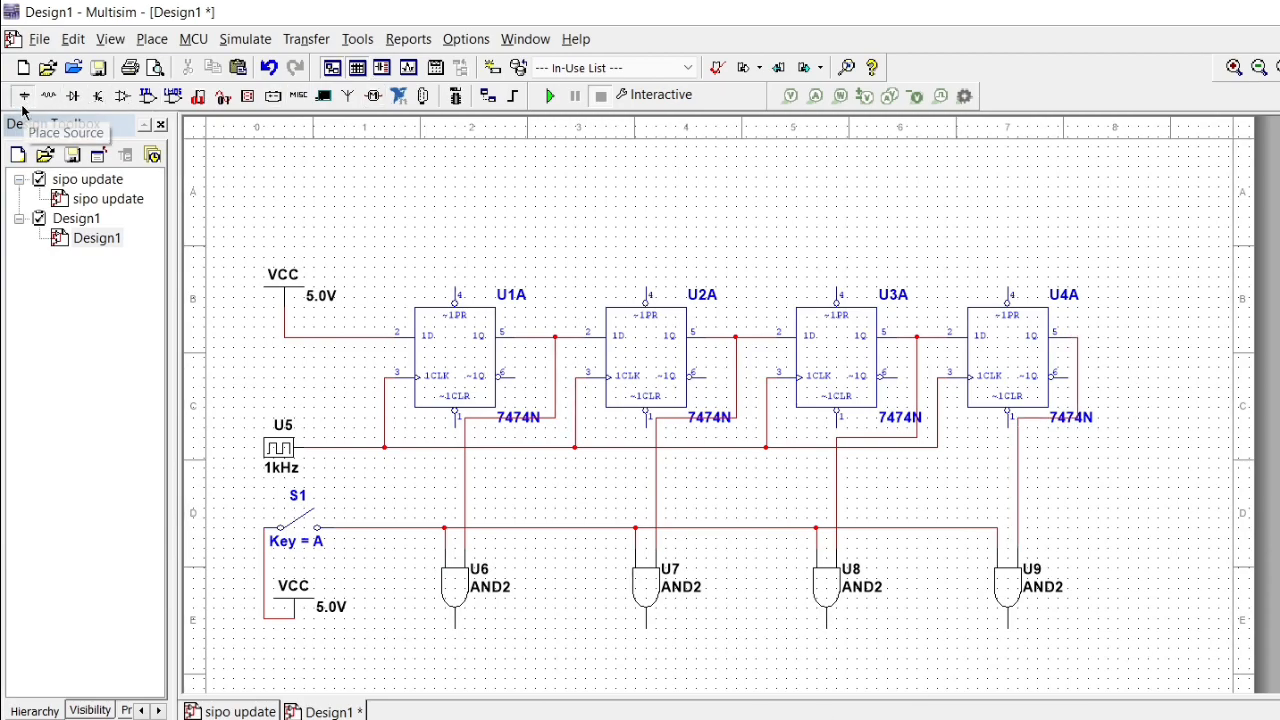
Find PROBE_GREEN across all component groups and place one beside the first AND gate.
{"action": "left_click", "coordinate": [23, 99]}
{"action": "left_click", "coordinate": [62, 72]}
{"action": "left_click", "coordinate": [50, 131]}
{"action": "left_click", "coordinate": [133, 196]}
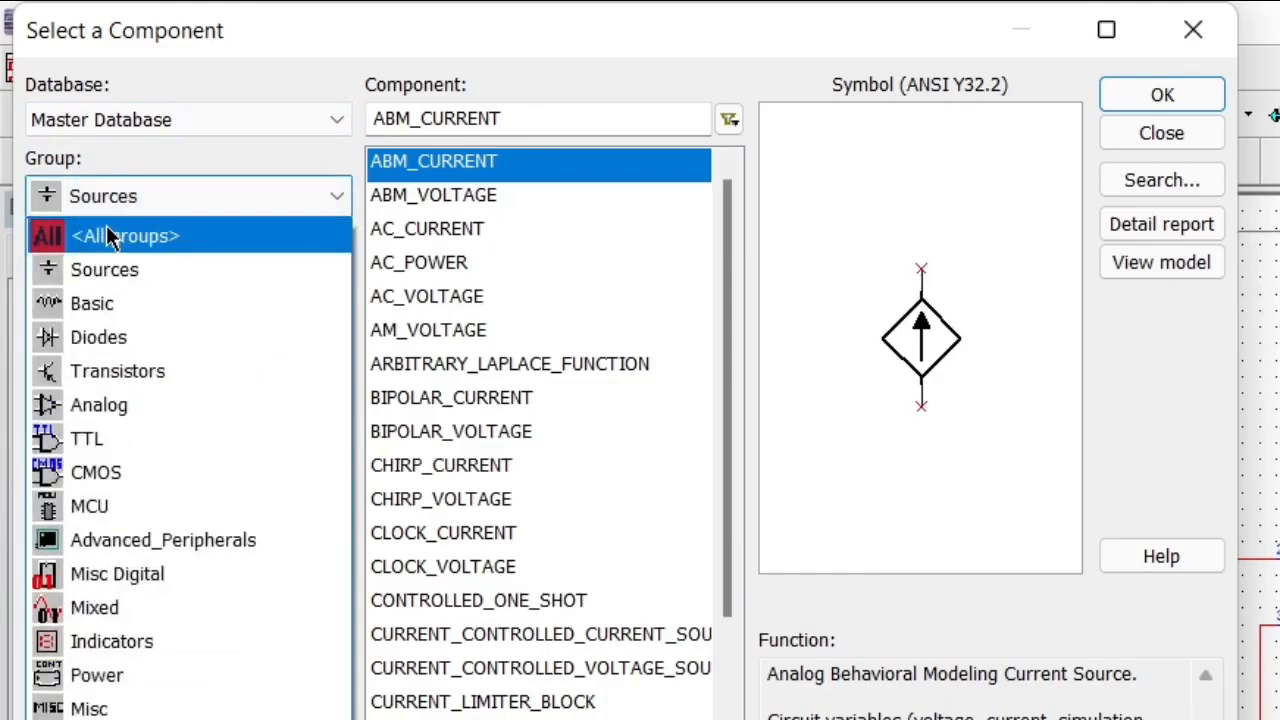
{"action": "left_click", "coordinate": [109, 229]}
{"action": "type", "text": "and"}
{"action": "left_click_drag", "start_coordinate": [514, 117], "coordinate": [370, 120]}
{"action": "type", "text": "pro"}
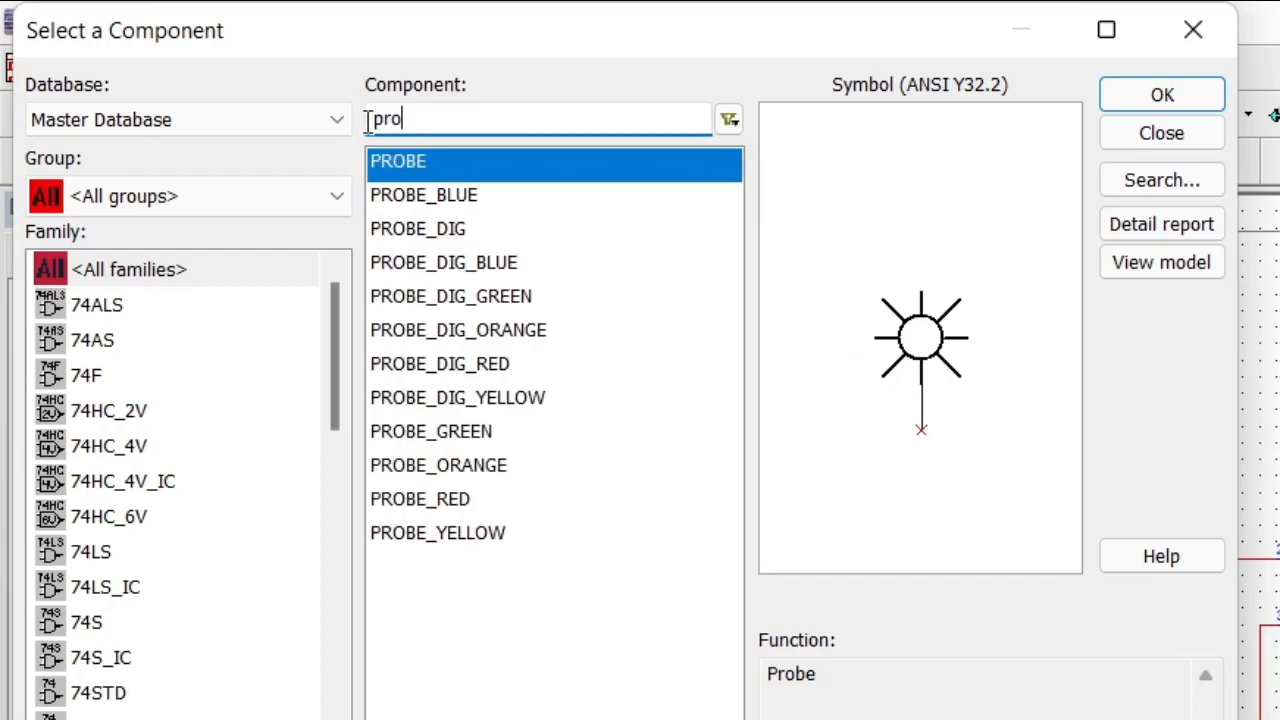
{"action": "left_click", "coordinate": [462, 436]}
{"action": "left_click", "coordinate": [1104, 100]}
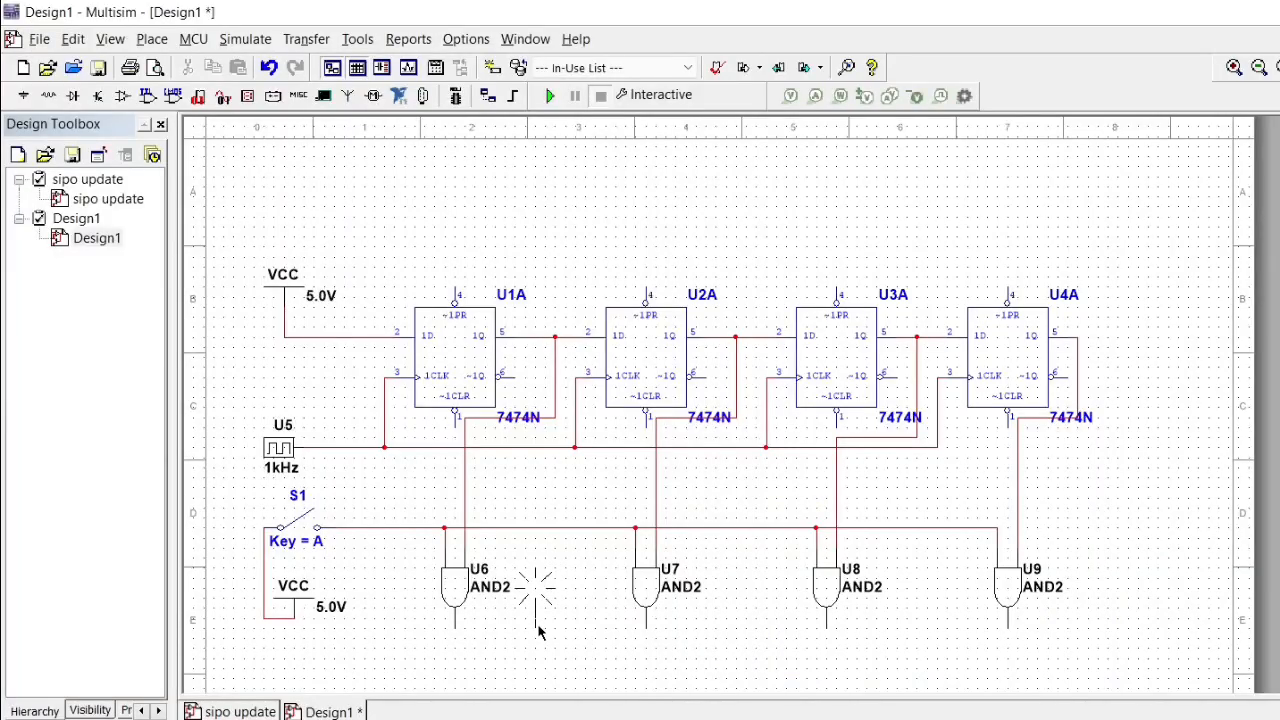
{"action": "left_click", "coordinate": [537, 623]}
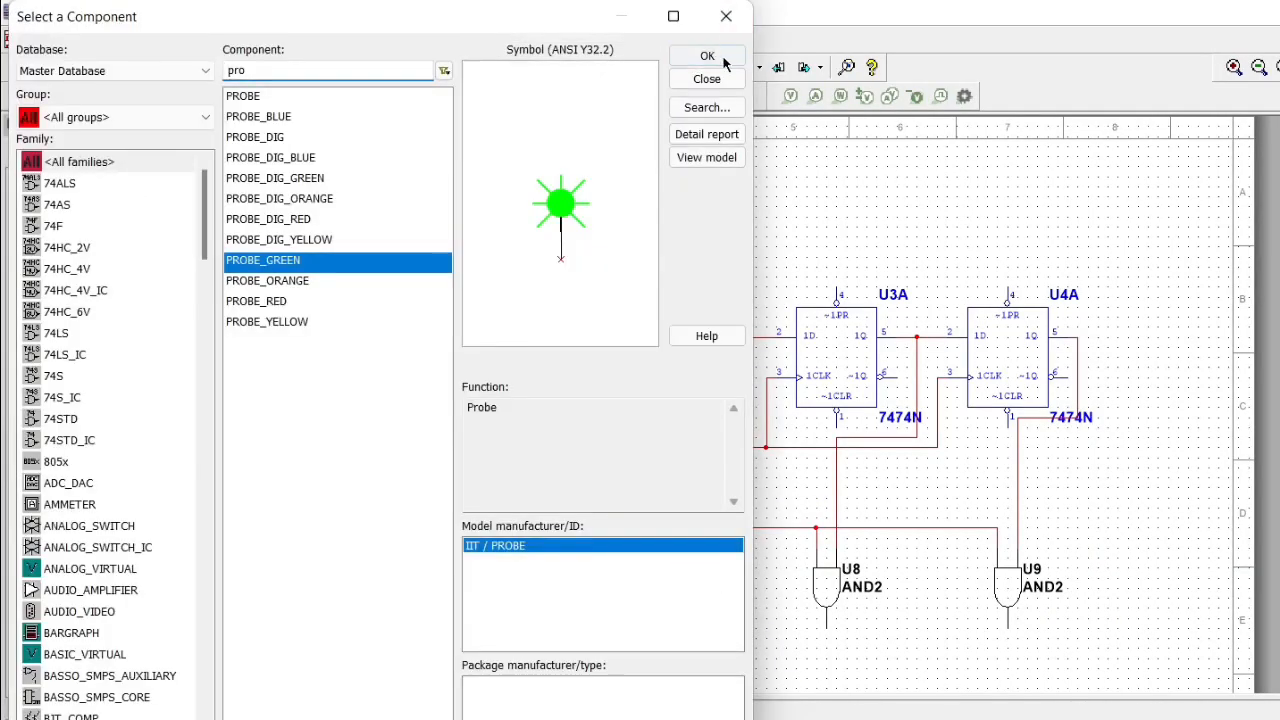
Place three more green probes, one beside each of the remaining AND gates.
{"action": "key", "text": "Return"}
{"action": "left_click", "coordinate": [726, 627]}
{"action": "key", "text": "Return"}
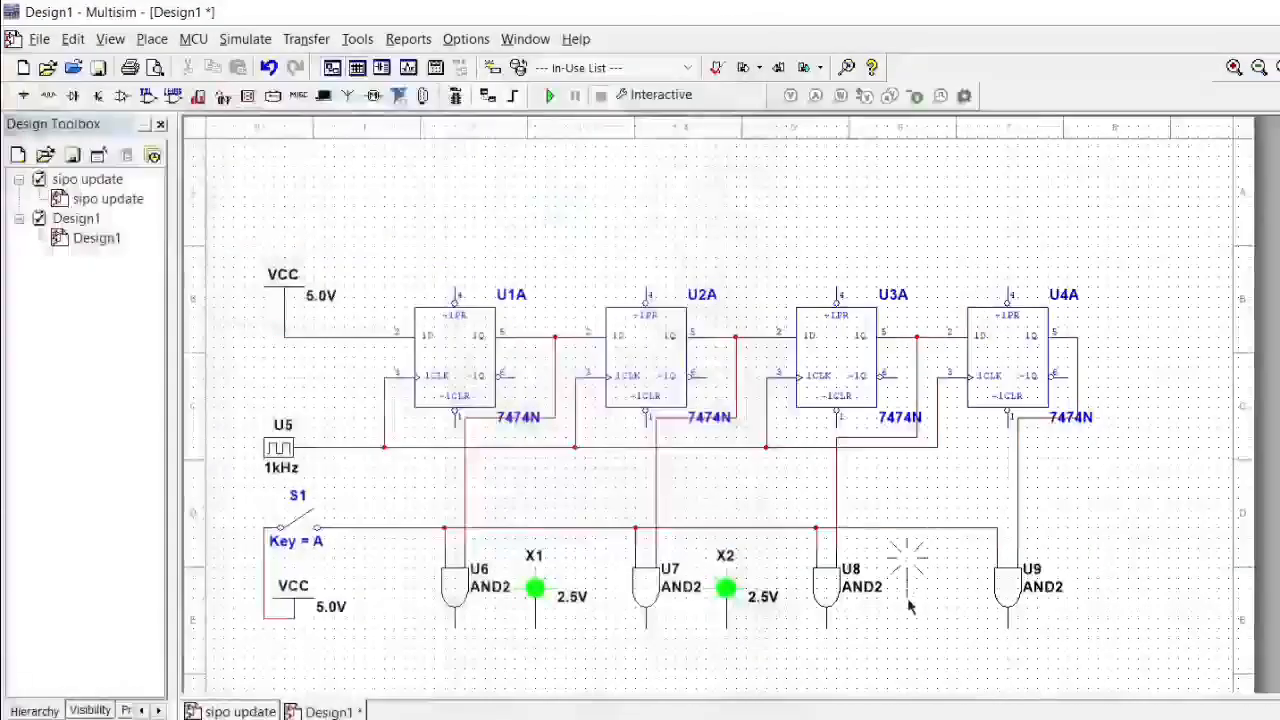
{"action": "left_click", "coordinate": [908, 617]}
{"action": "key", "text": "Return"}
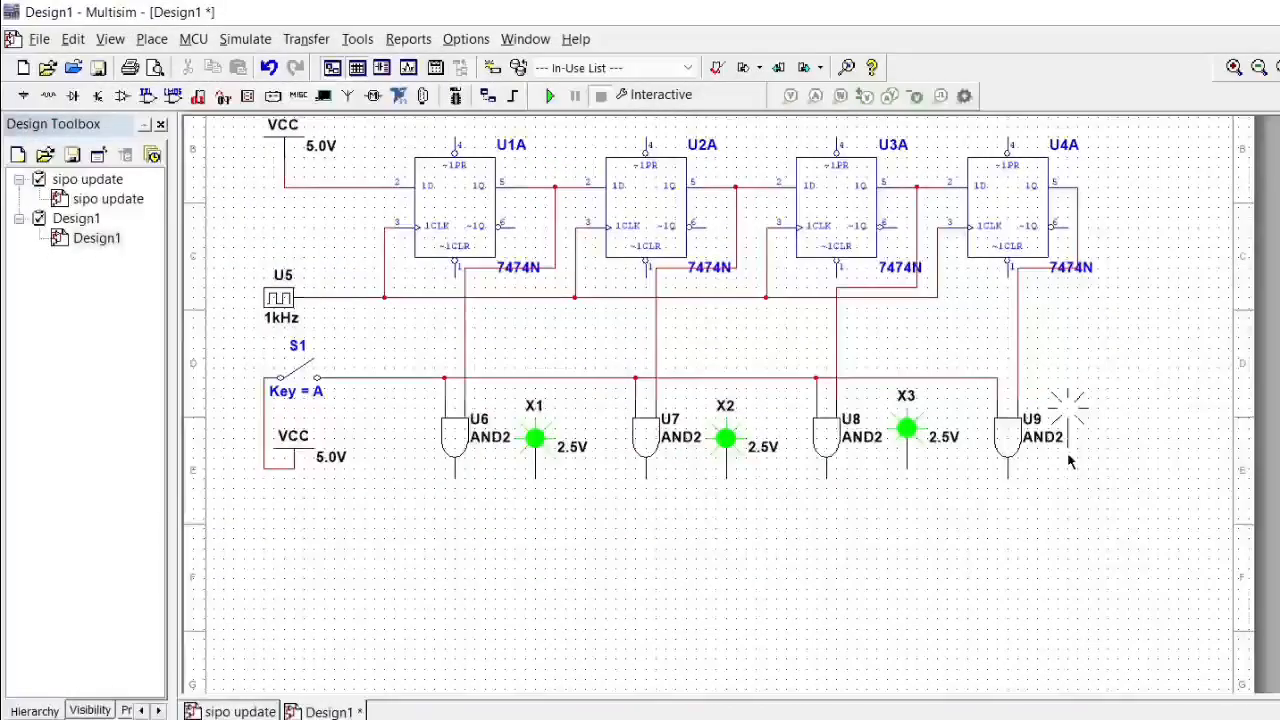
{"action": "left_click", "coordinate": [726, 17]}
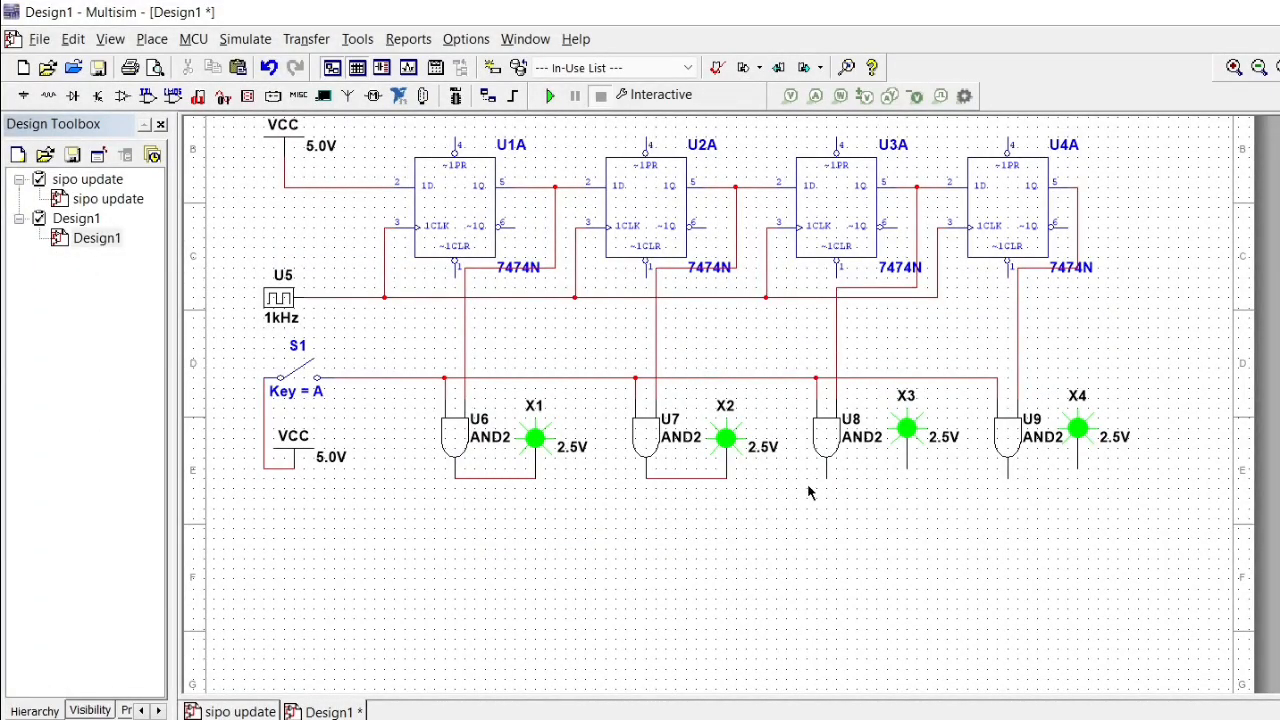
Wire each AND gate's output to the green probe beside it.
{"action": "left_click", "coordinate": [907, 468]}
{"action": "left_click", "coordinate": [1008, 477]}
{"action": "scroll", "coordinate": [1053, 682], "scroll_direction": "up", "scroll_amount": 3}
{"action": "left_click", "coordinate": [1078, 624]}
Run the simulation and set the frequency of digital clock U5 to 5 Hz.
{"action": "left_click", "coordinate": [551, 100]}
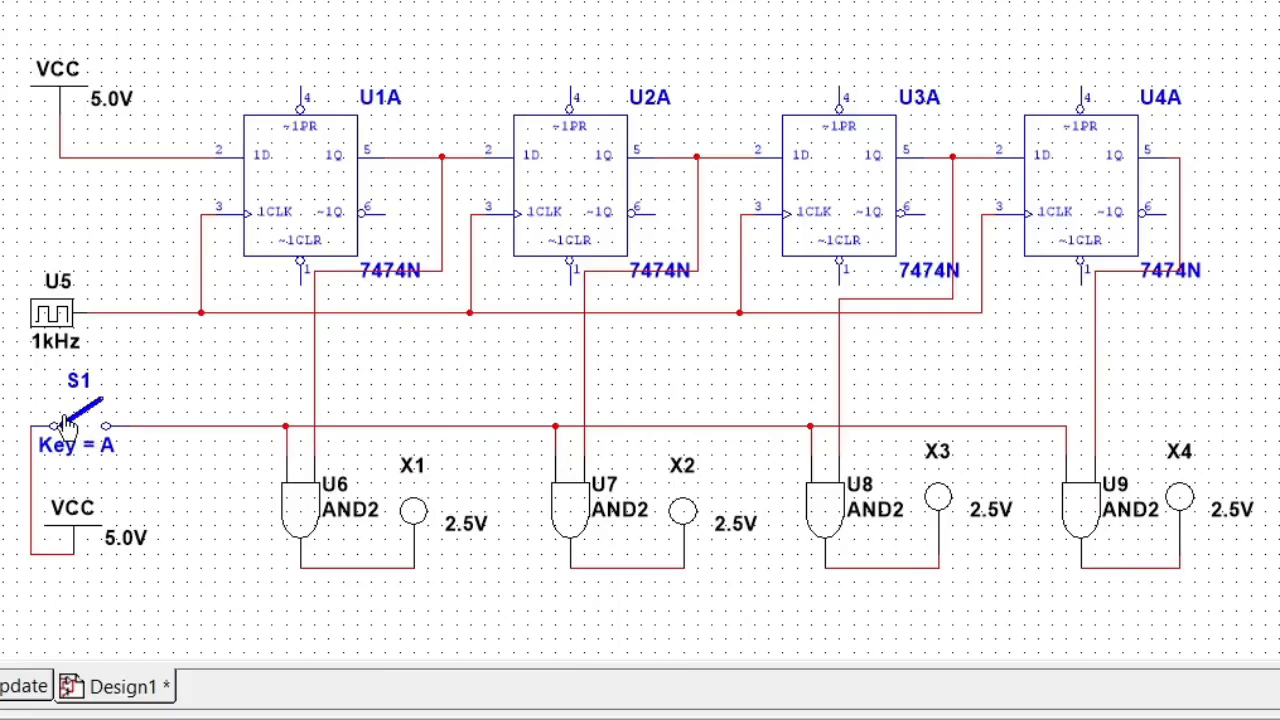
{"action": "left_click", "coordinate": [44, 336]}
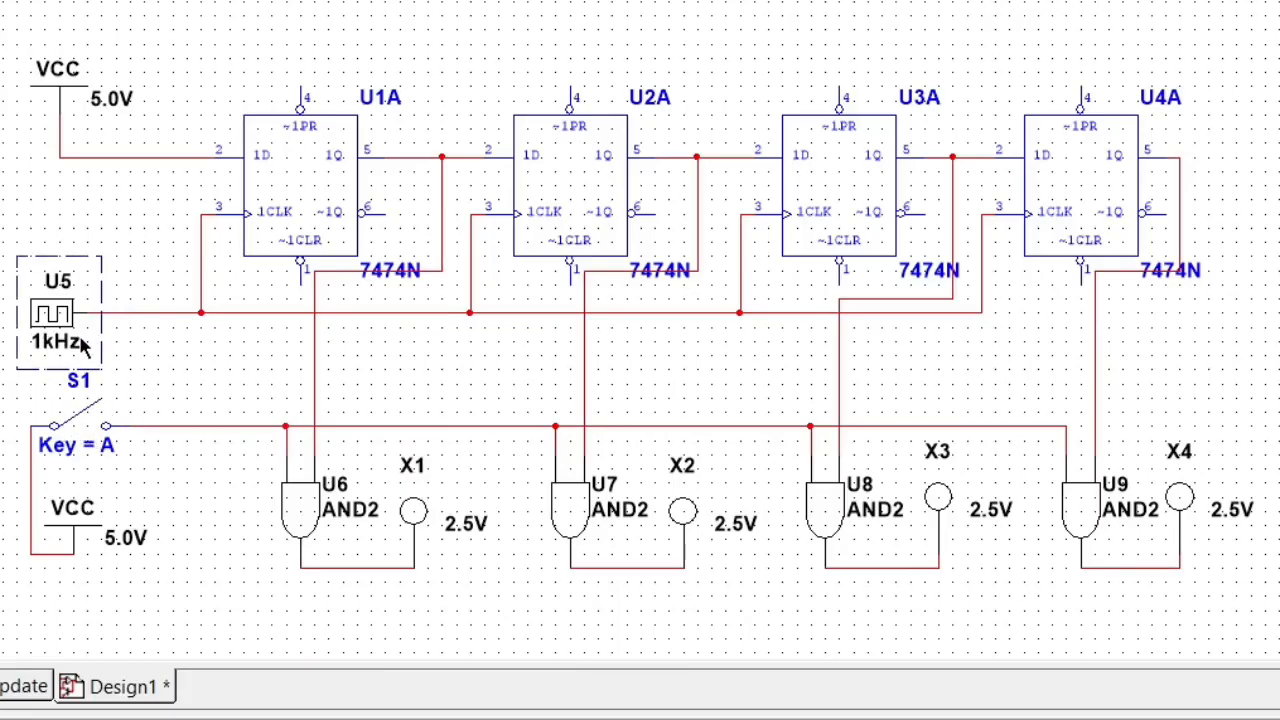
{"action": "double_click", "coordinate": [47, 336]}
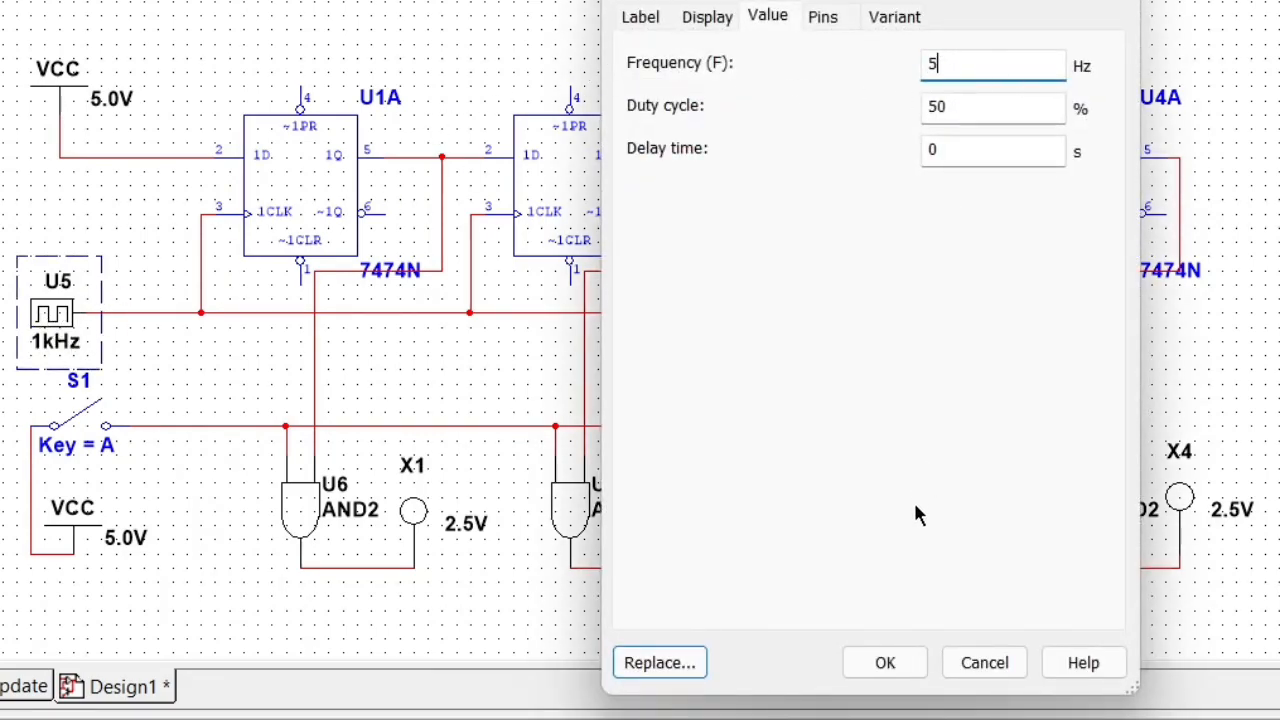
{"action": "left_click", "coordinate": [885, 662]}
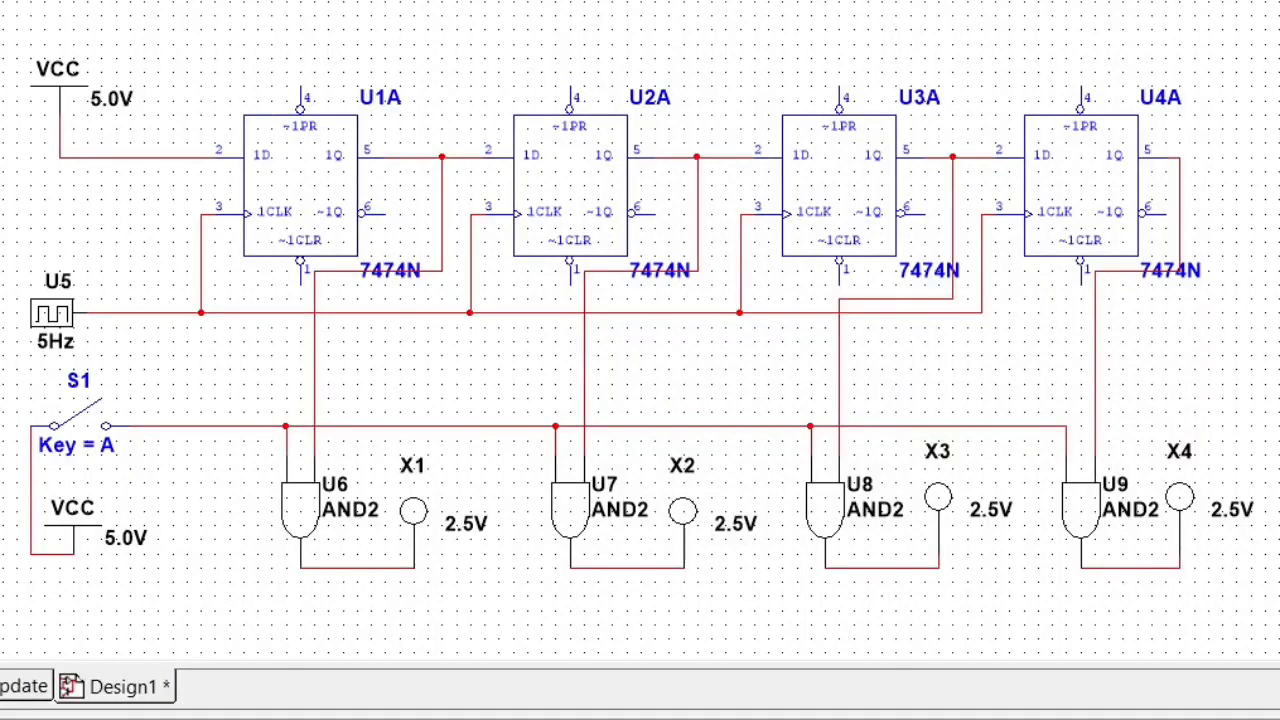
Toggle switch S1 several times during the simulation to test the gated parallel outputs on the probes.
{"action": "left_click", "coordinate": [85, 428]}
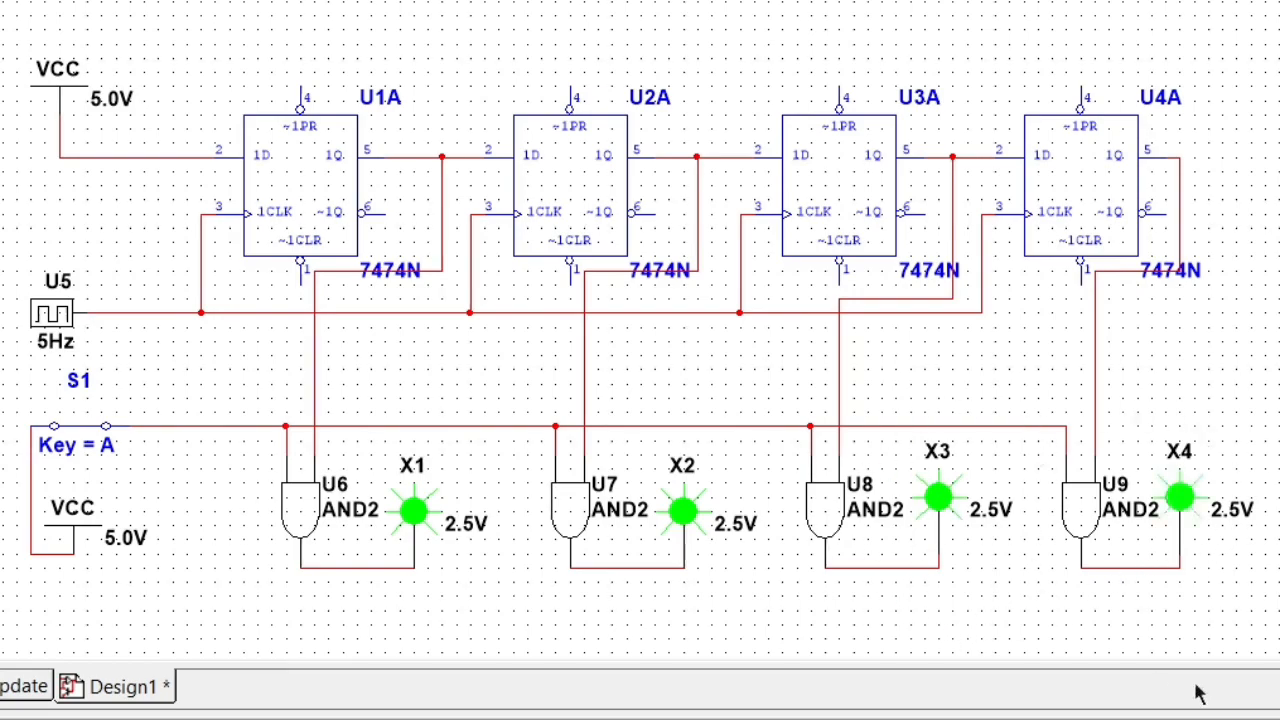
{"action": "left_click", "coordinate": [67, 430]}
{"action": "left_click", "coordinate": [77, 424]}
{"action": "left_click", "coordinate": [76, 422]}
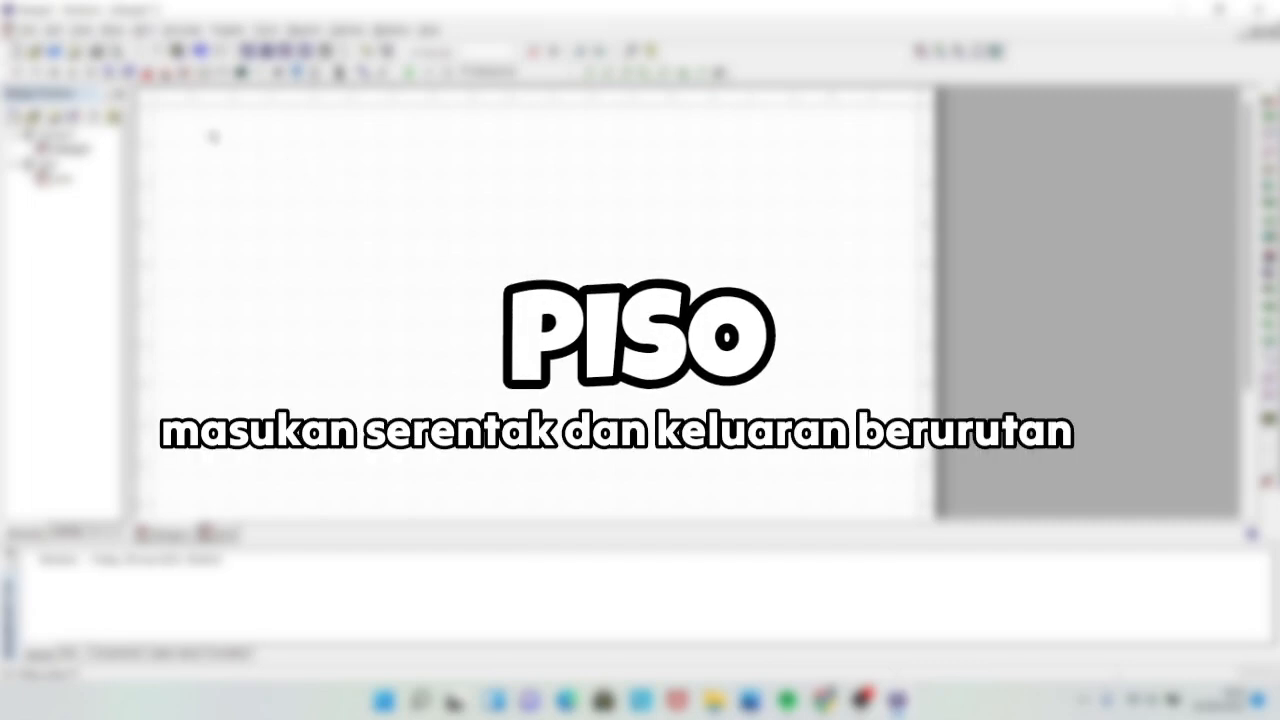
Find INTERACTIVE_DIGITAL_CONSTANT across all component groups and place two of them at the upper-left corner of the blank sheet.
{"action": "left_click", "coordinate": [16, 72]}
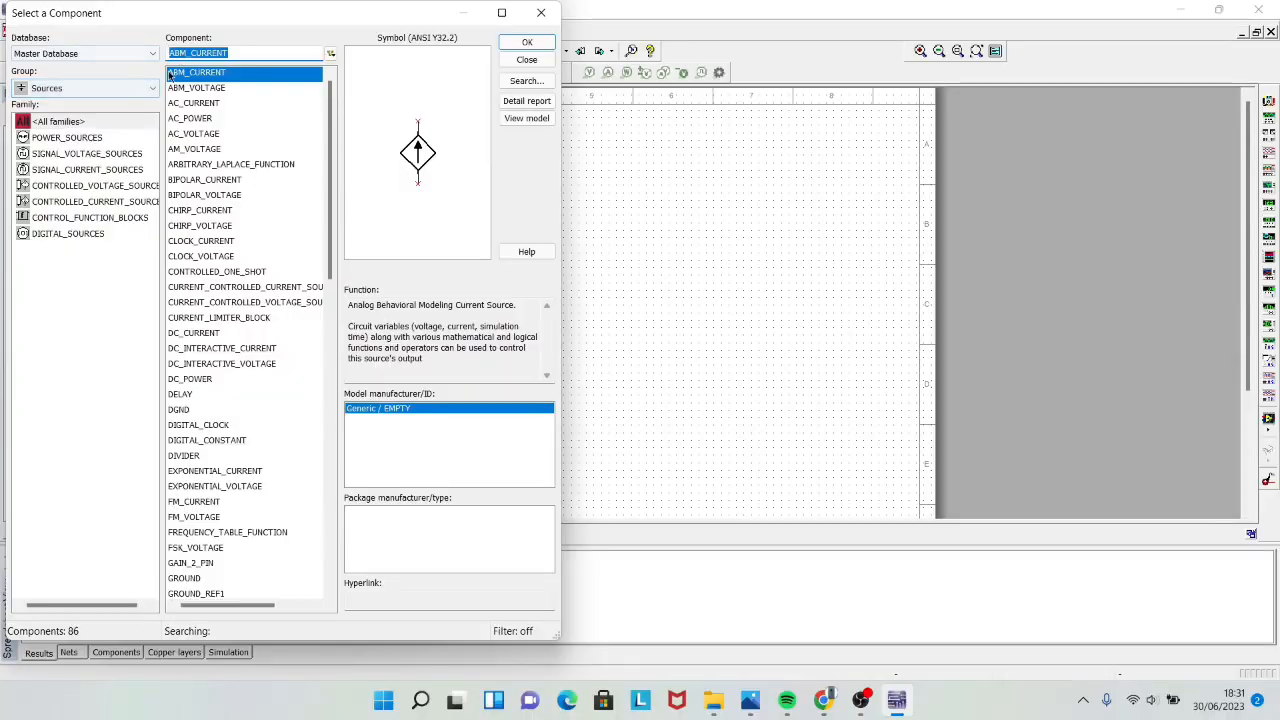
{"action": "left_click", "coordinate": [122, 93]}
{"action": "left_click", "coordinate": [118, 105]}
{"action": "left_click_drag", "start_coordinate": [225, 52], "coordinate": [155, 57]}
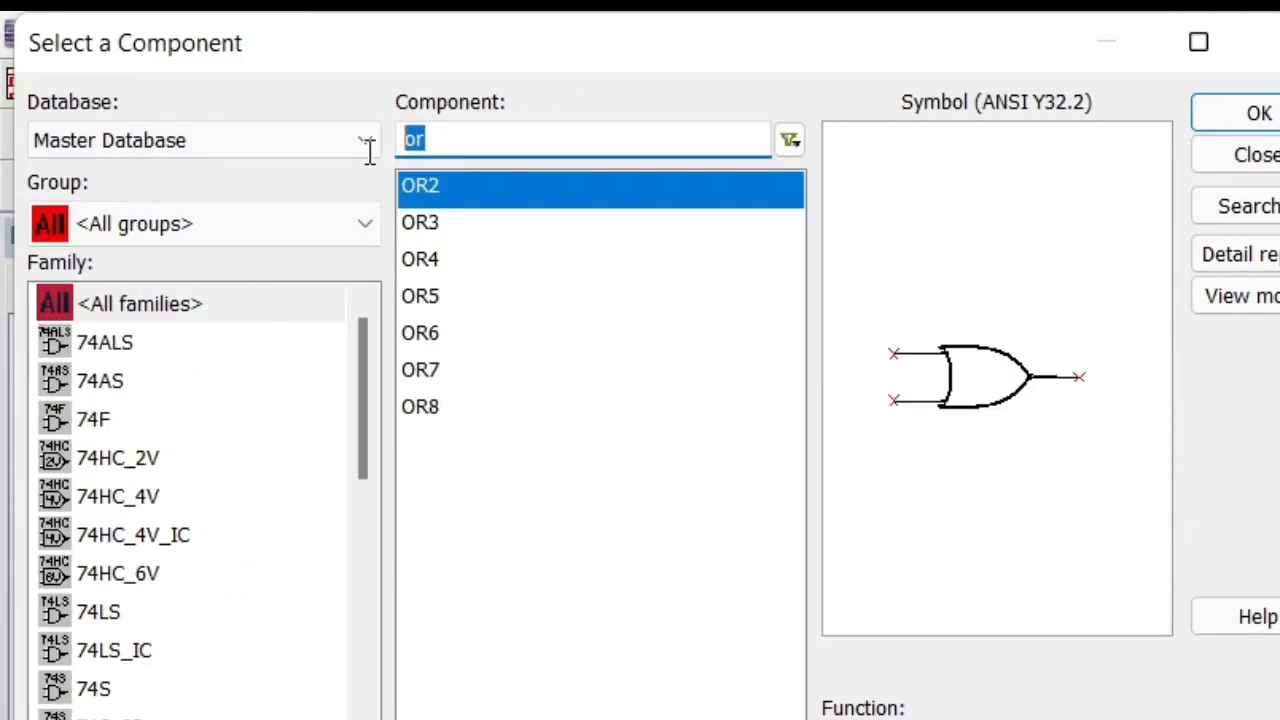
{"action": "type", "text": "inter"}
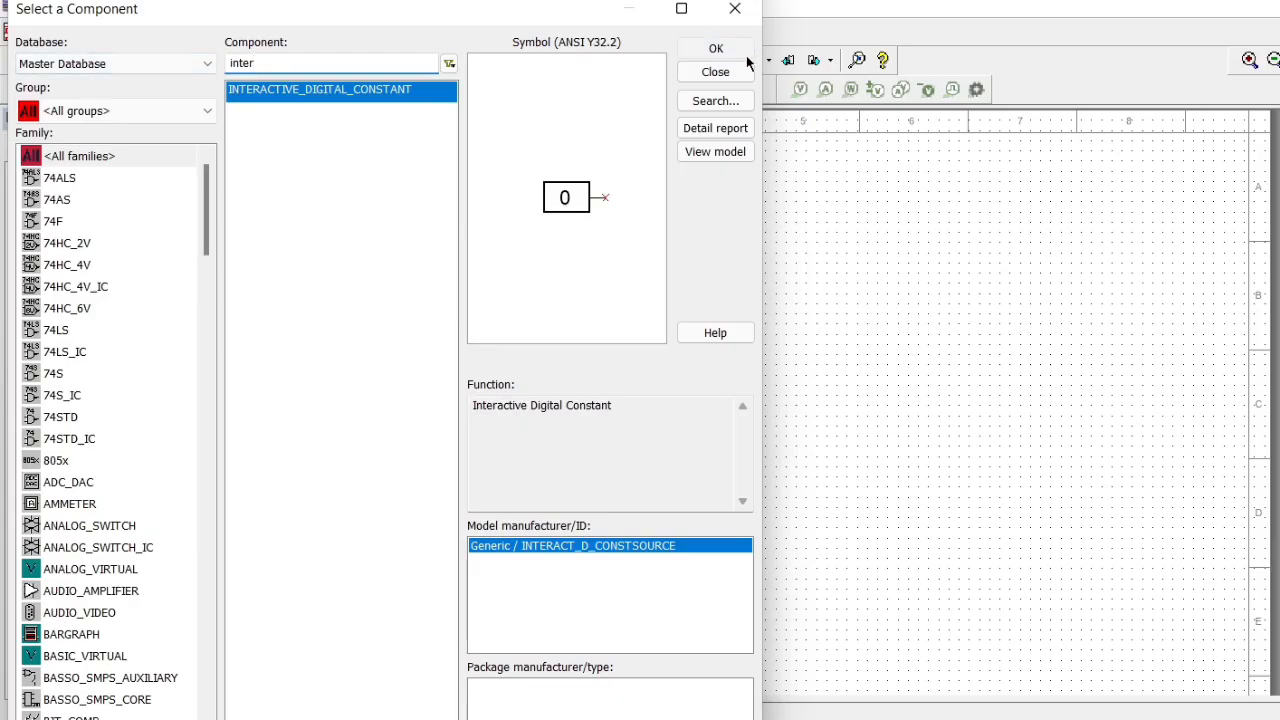
{"action": "left_click", "coordinate": [1250, 113]}
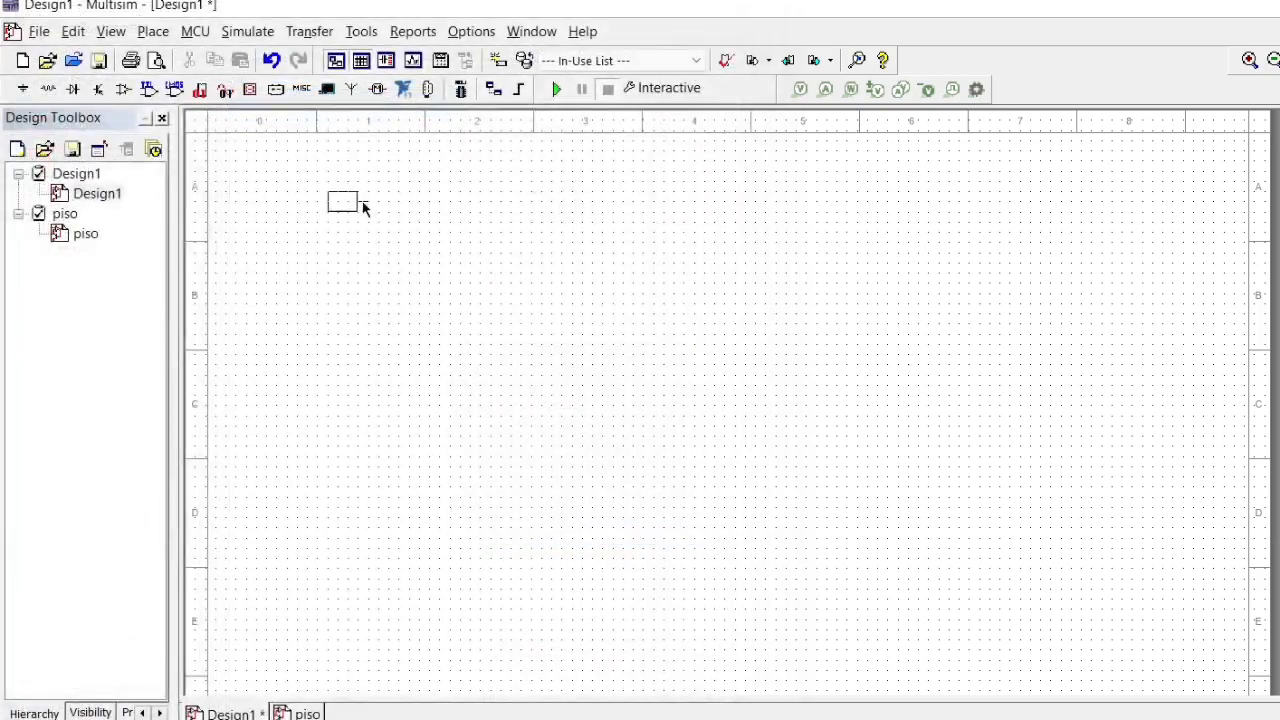
{"action": "left_click", "coordinate": [316, 181]}
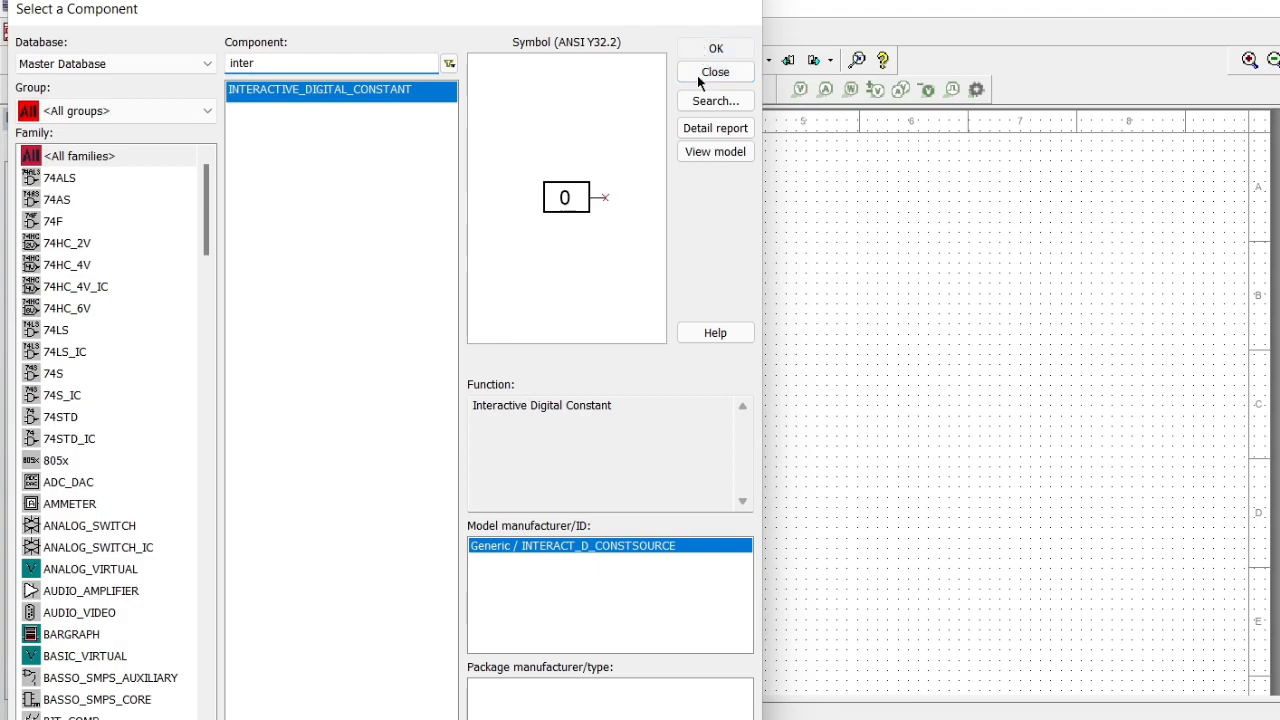
{"action": "left_click", "coordinate": [716, 50]}
{"action": "left_click", "coordinate": [274, 228]}
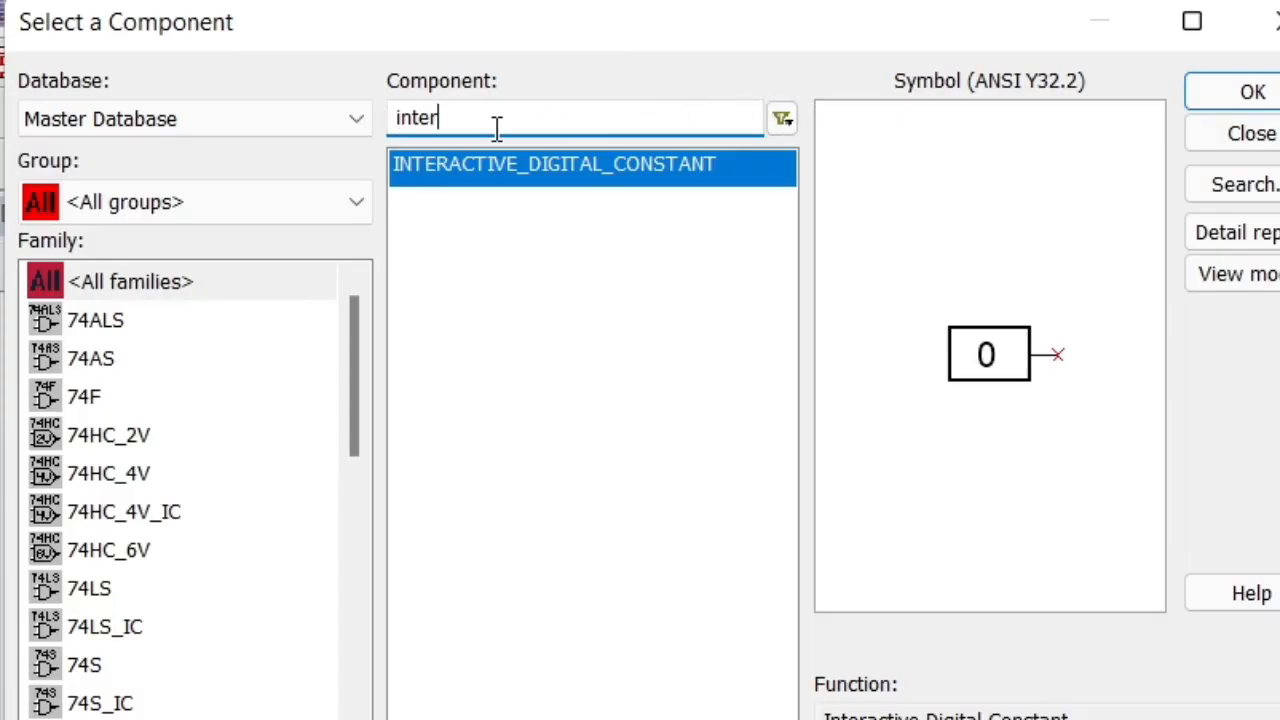
Place a NOT gate level with the lower digital constant U2 and wire the constant's output to the gate's input.
{"action": "left_click_drag", "start_coordinate": [497, 128], "coordinate": [391, 142]}
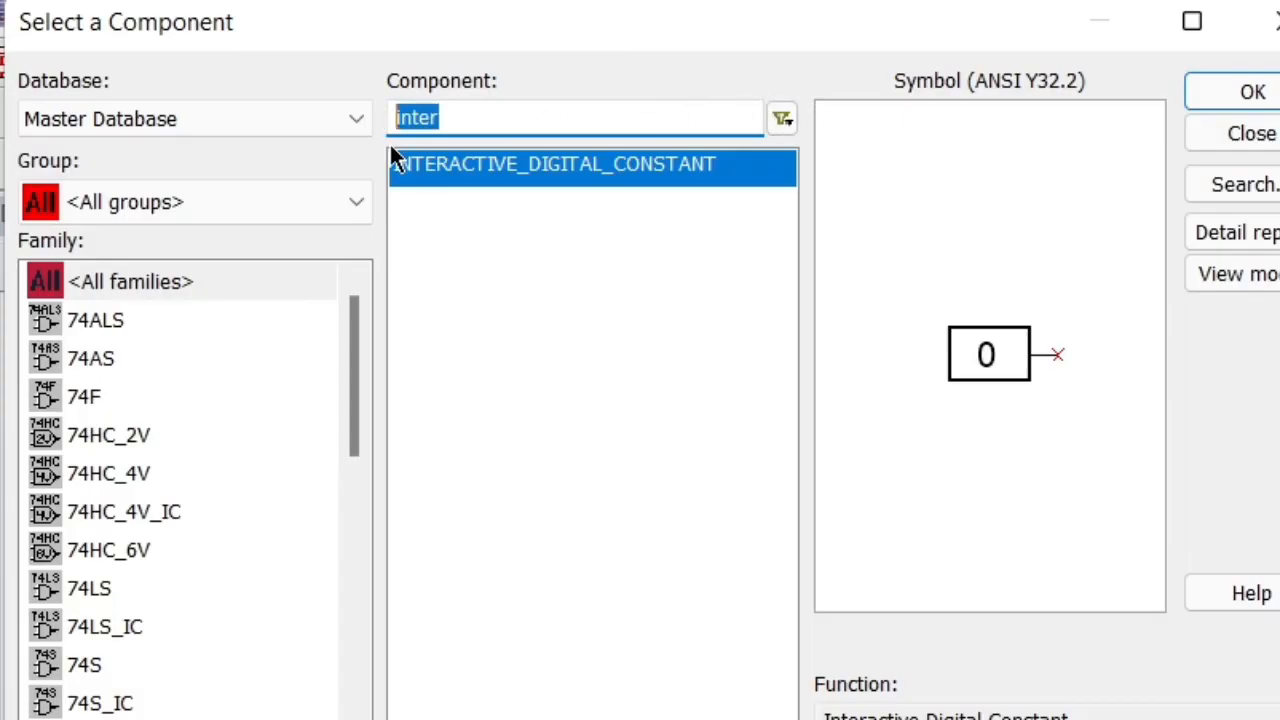
{"action": "type", "text": "not"}
{"action": "left_click", "coordinate": [1245, 85]}
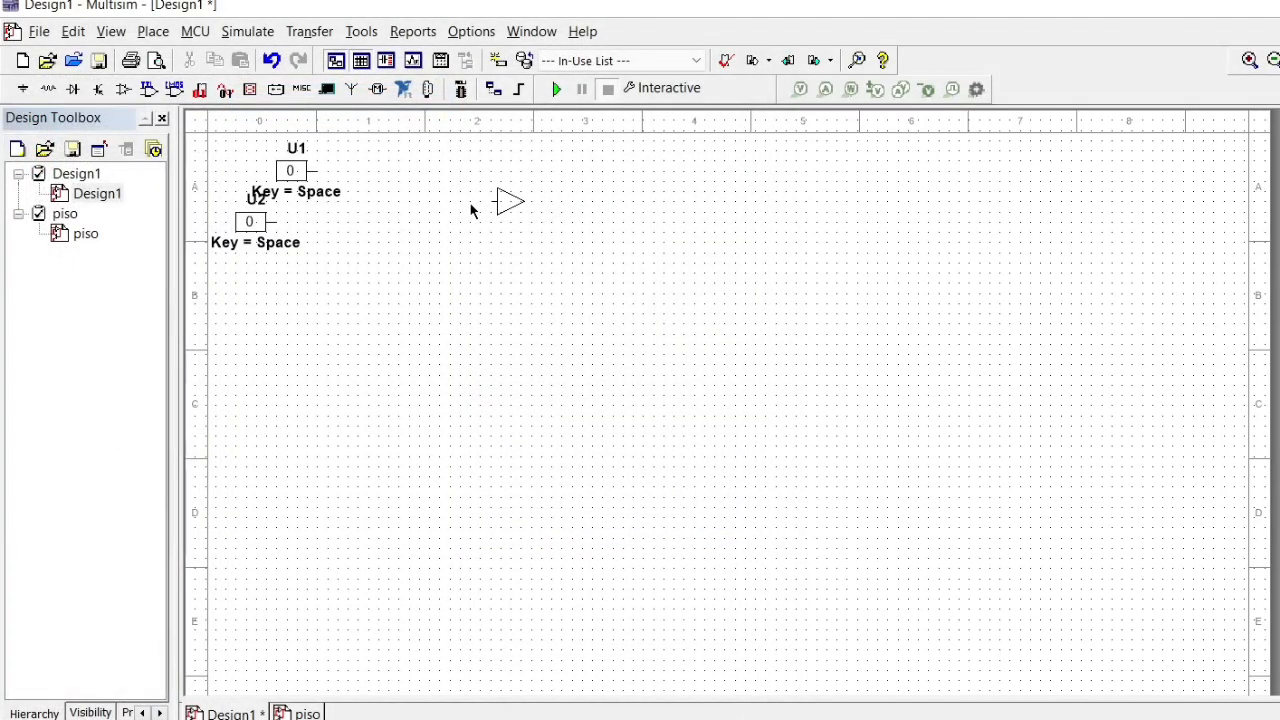
{"action": "left_click", "coordinate": [394, 222]}
{"action": "left_click", "coordinate": [735, 8]}
{"action": "left_click", "coordinate": [283, 228]}
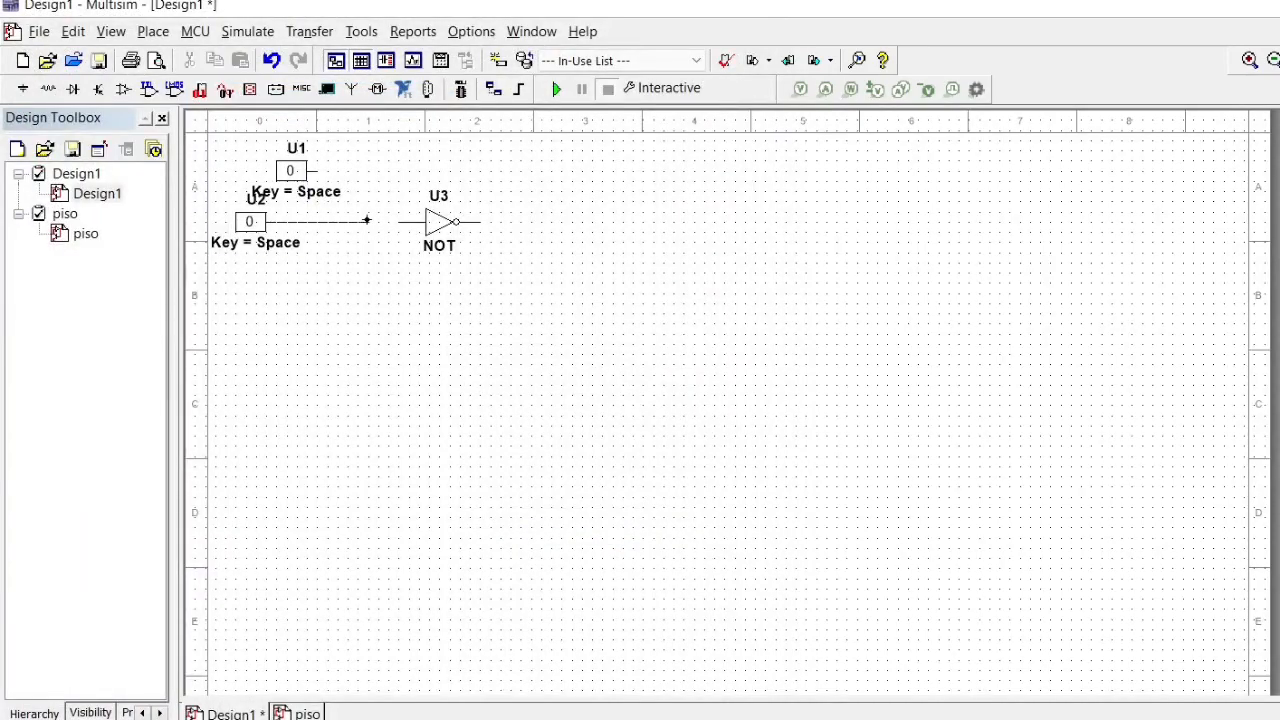
{"action": "left_click", "coordinate": [397, 224]}
Find the AND2 gate across all component groups and place one below and to the right of the NOT gate.
{"action": "left_click", "coordinate": [22, 89]}
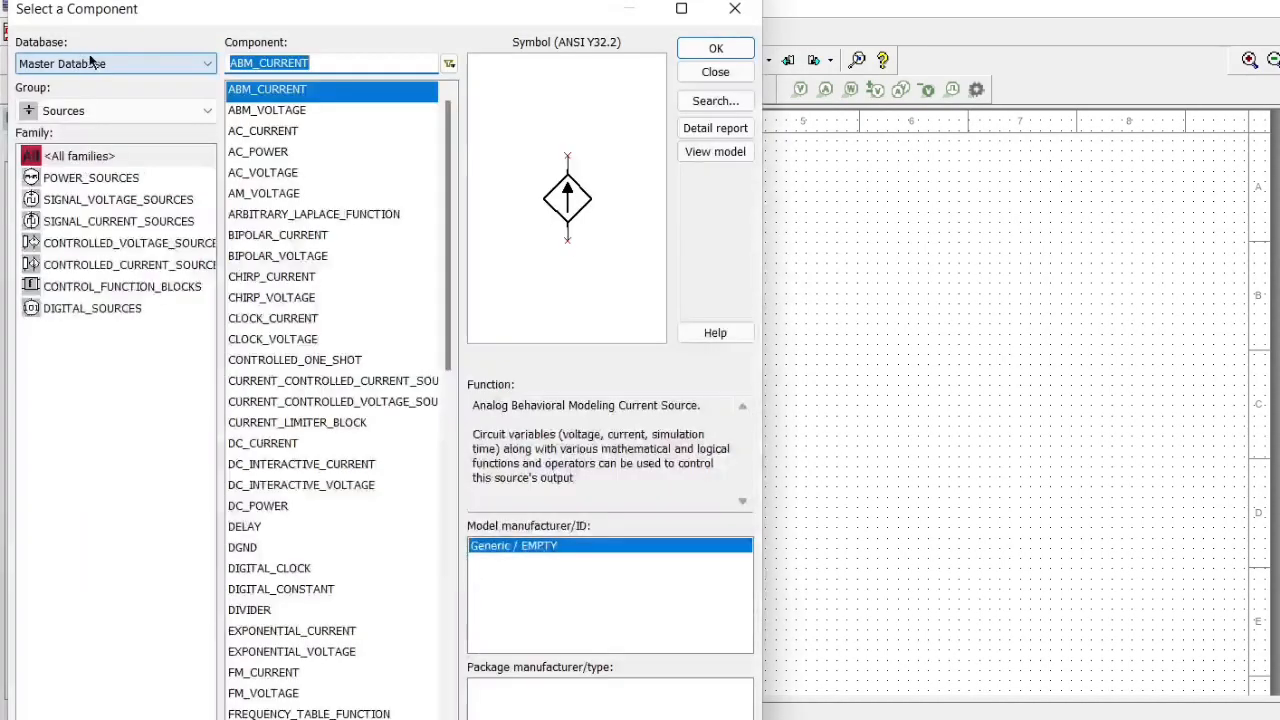
{"action": "left_click", "coordinate": [143, 107]}
{"action": "left_click", "coordinate": [262, 248]}
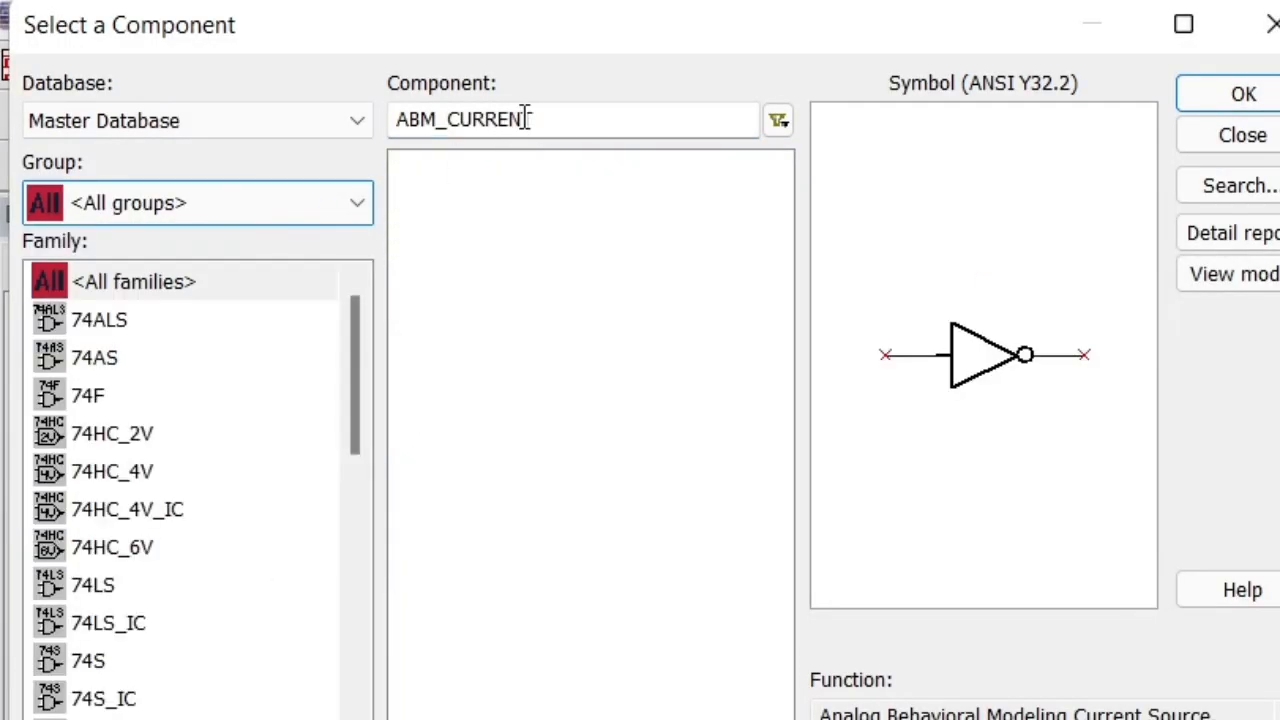
{"action": "type", "text": "and"}
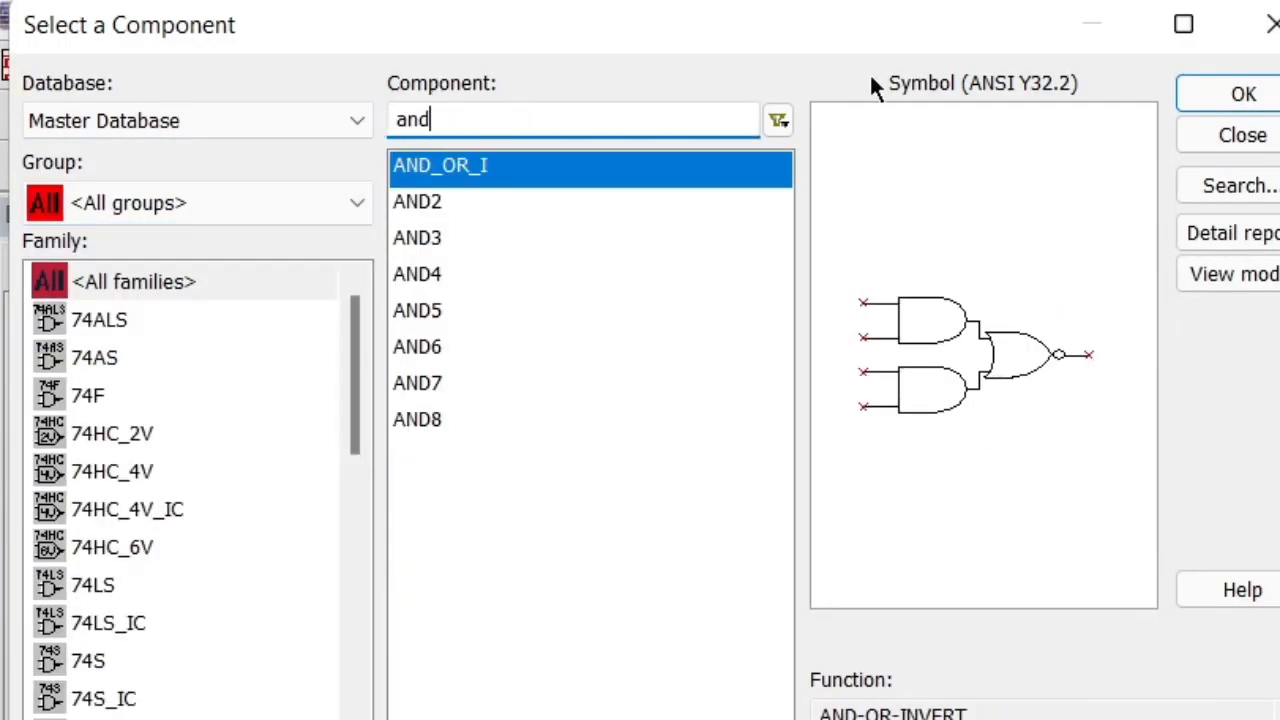
{"action": "double_click", "coordinate": [621, 205]}
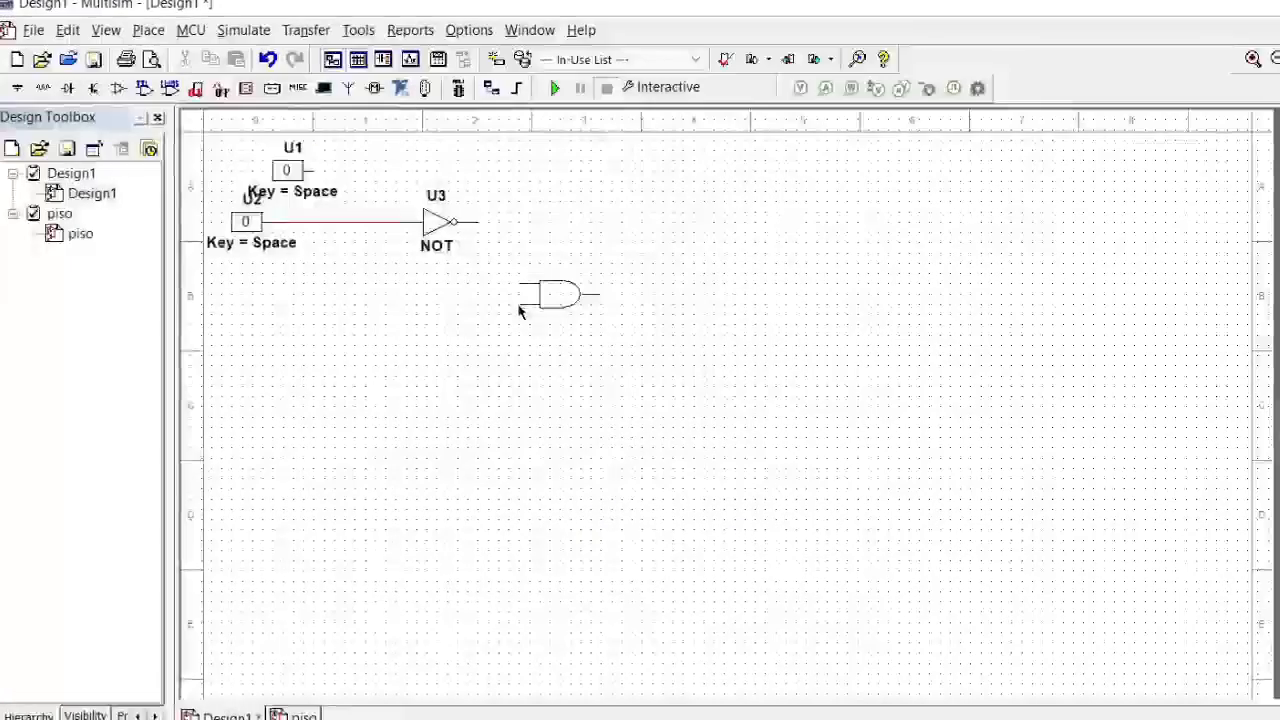
{"action": "left_click", "coordinate": [513, 325]}
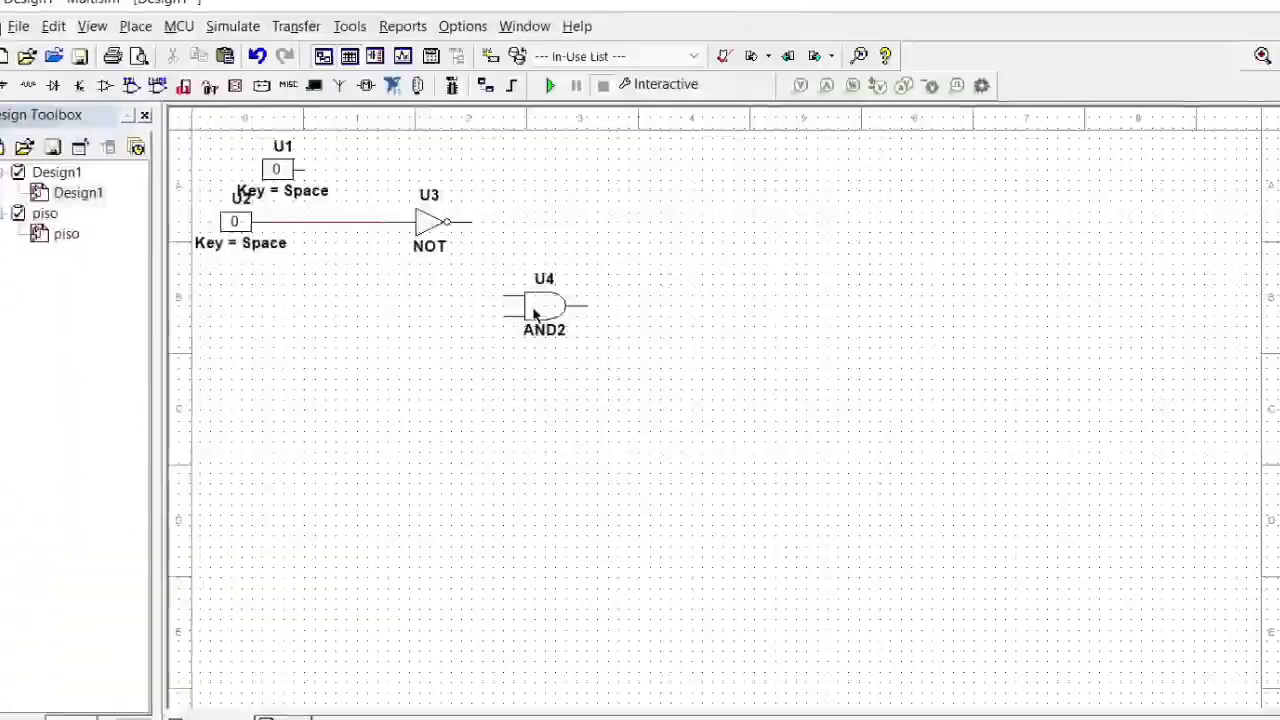
Rotate the AND2 gate 90° clockwise and shift it slightly toward the NOT gate.
{"action": "right_click", "coordinate": [535, 316]}
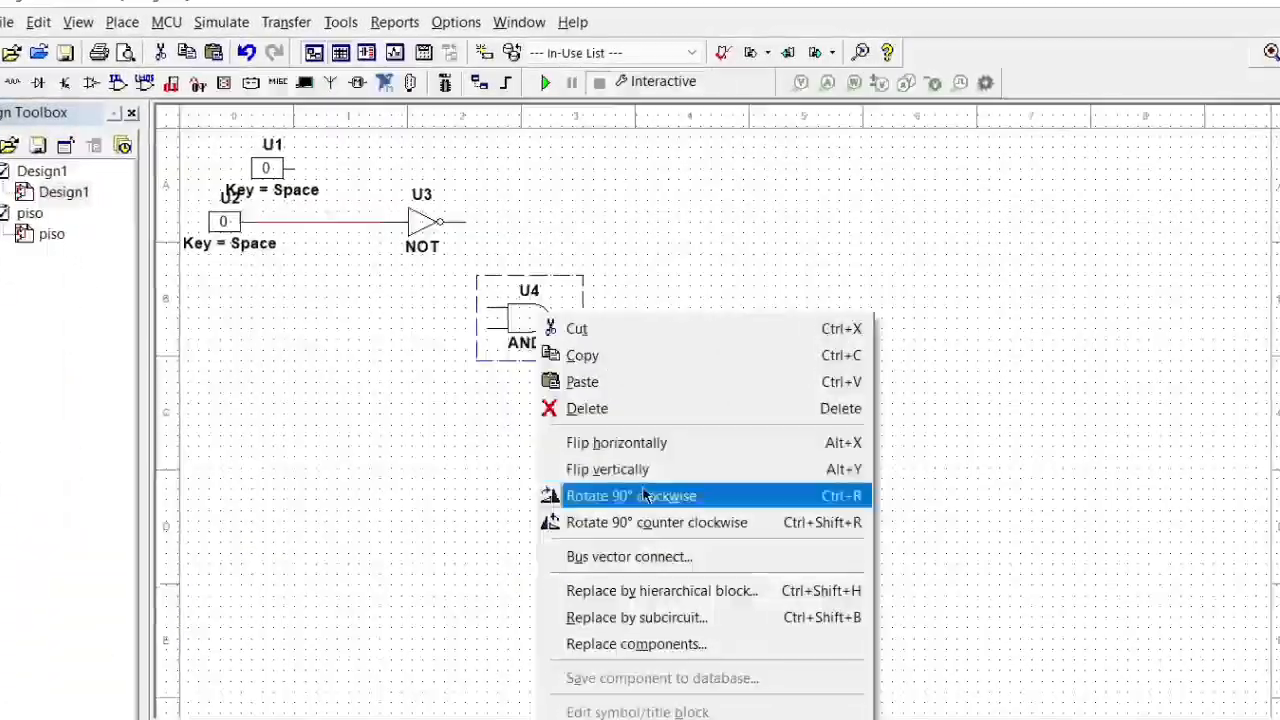
{"action": "left_click", "coordinate": [645, 494]}
{"action": "left_click_drag", "start_coordinate": [530, 326], "coordinate": [507, 335]}
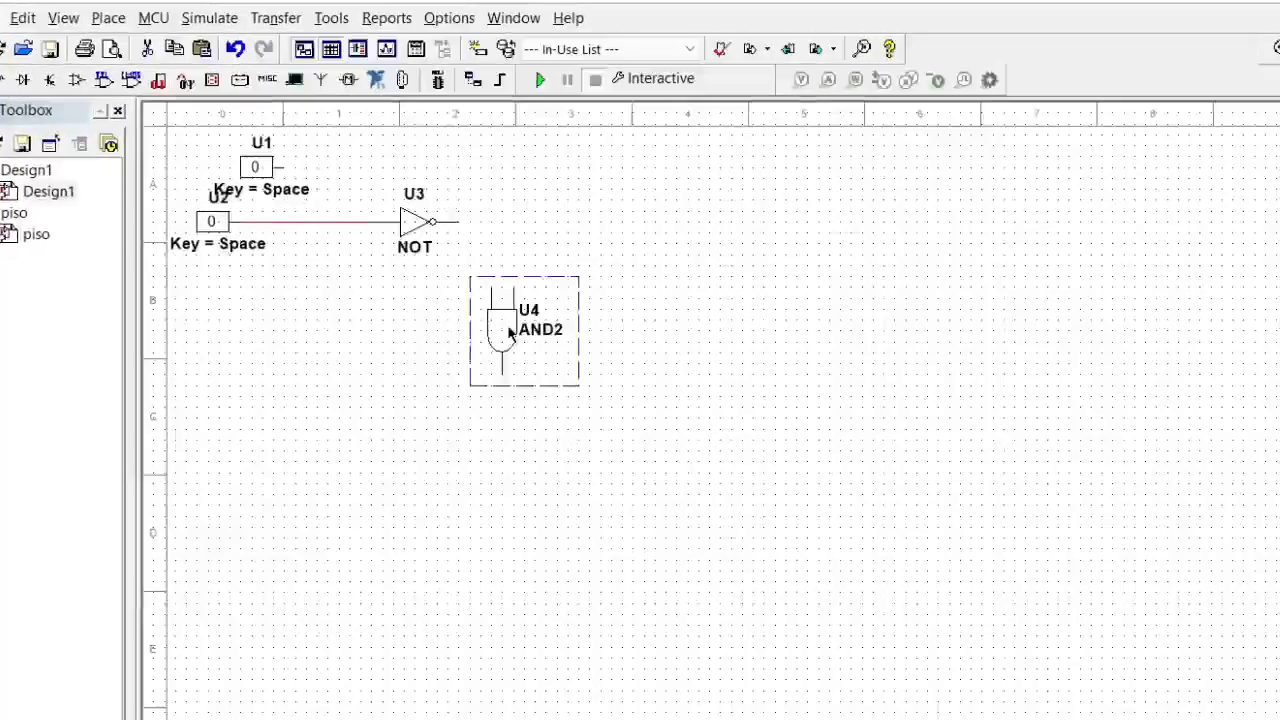
Copy the rotated AND2 gate and paste five copies in a row to its right.
{"action": "key", "text": "ctrl+c"}
{"action": "key", "text": "ctrl+v"}
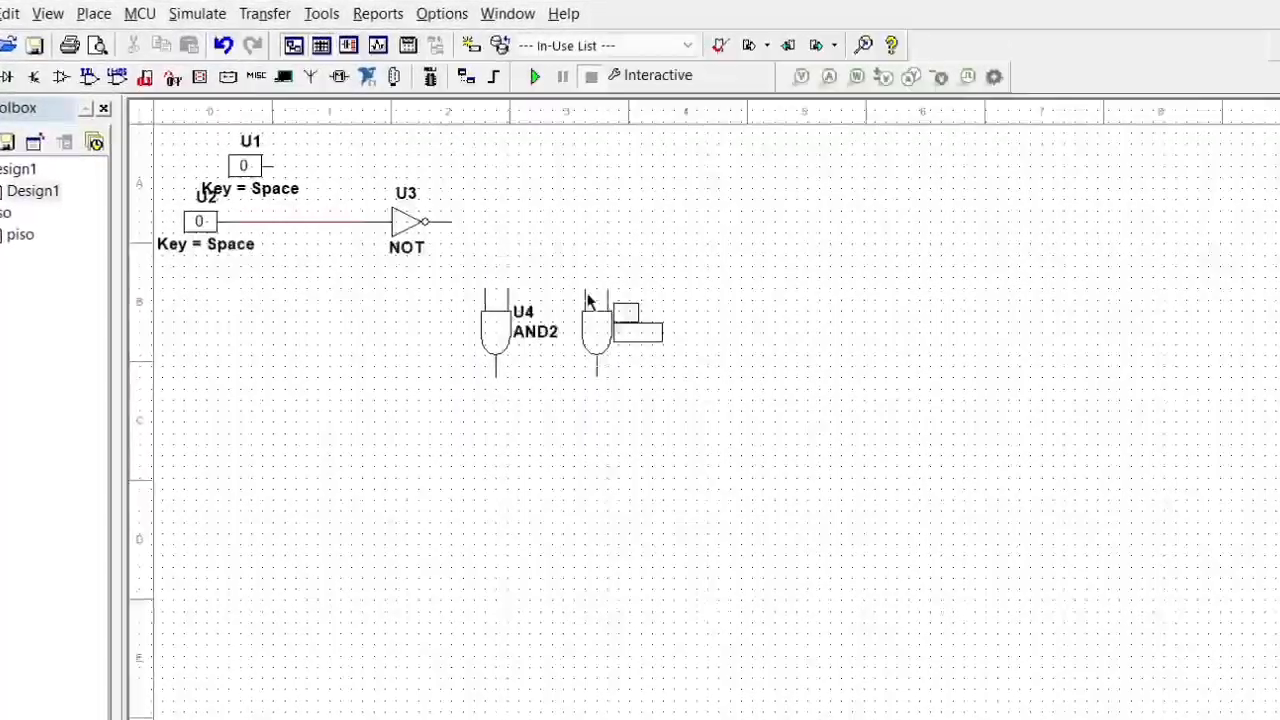
{"action": "left_click", "coordinate": [592, 299]}
{"action": "key", "text": "ctrl+v"}
{"action": "left_click", "coordinate": [727, 298]}
{"action": "key", "text": "ctrl+v"}
{"action": "left_click", "coordinate": [830, 295]}
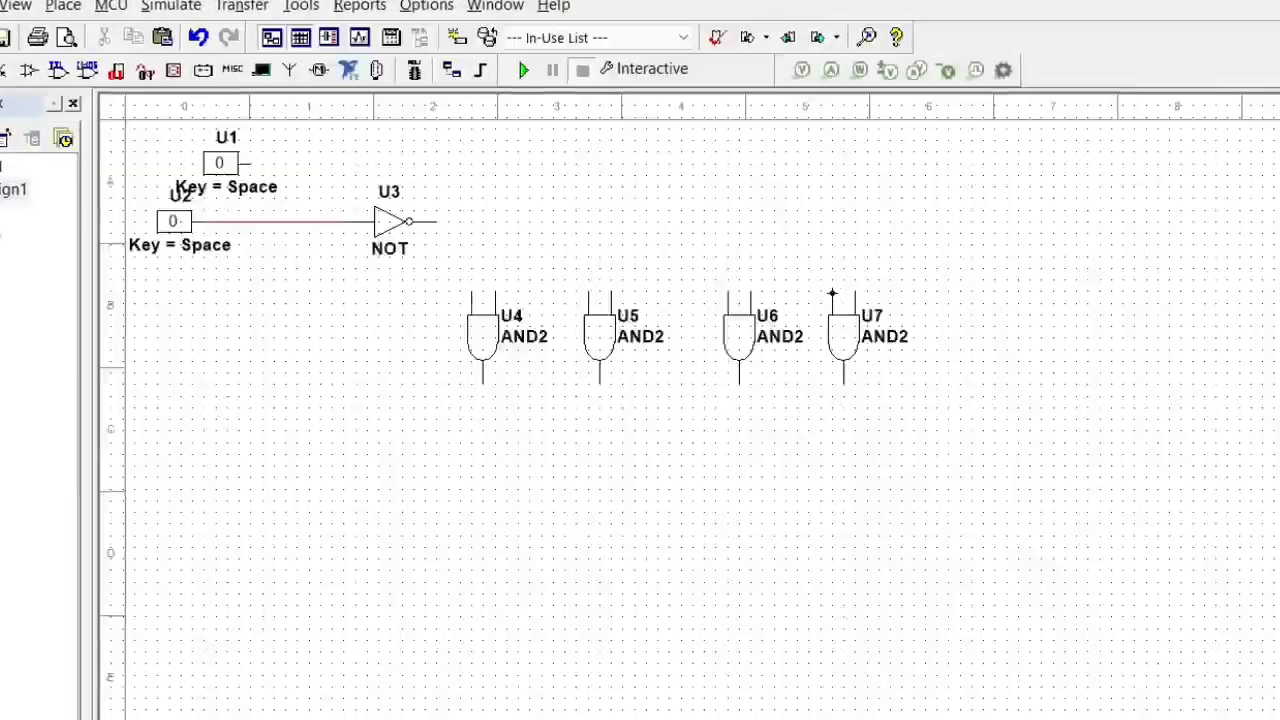
{"action": "key", "text": "ctrl+v"}
{"action": "left_click", "coordinate": [966, 293]}
{"action": "key", "text": "ctrl+v"}
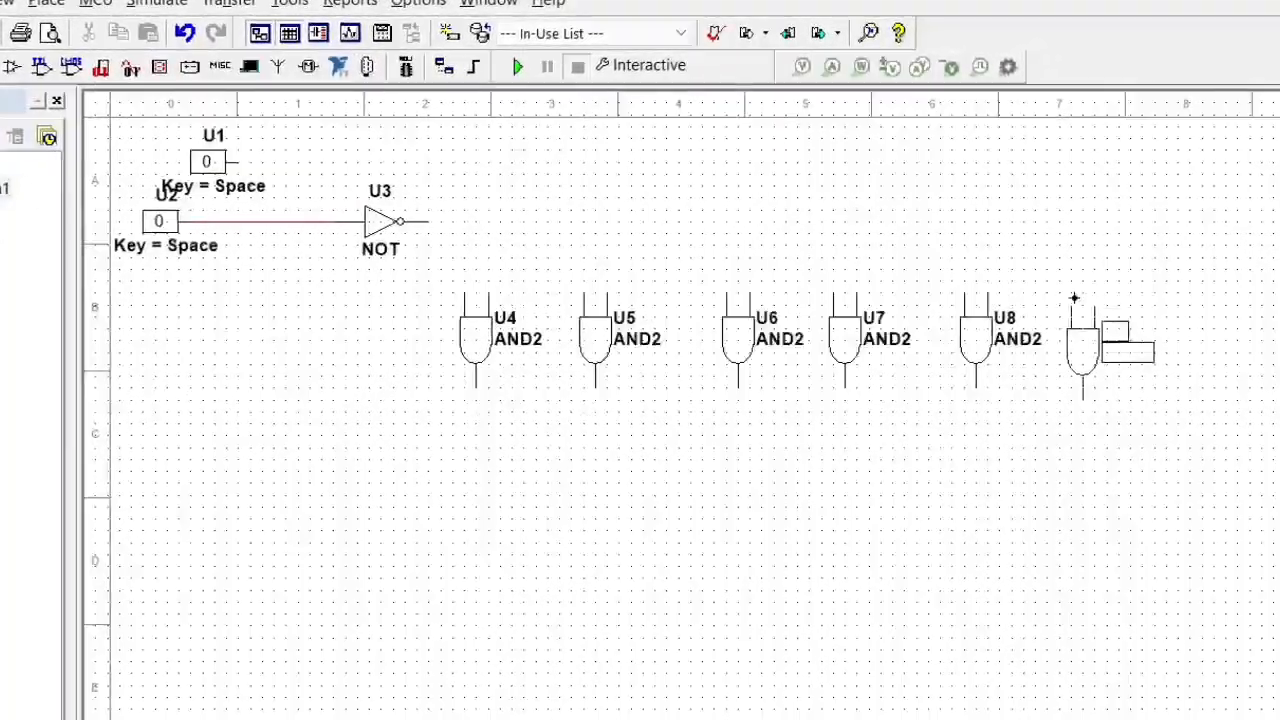
{"action": "left_click", "coordinate": [1071, 298]}
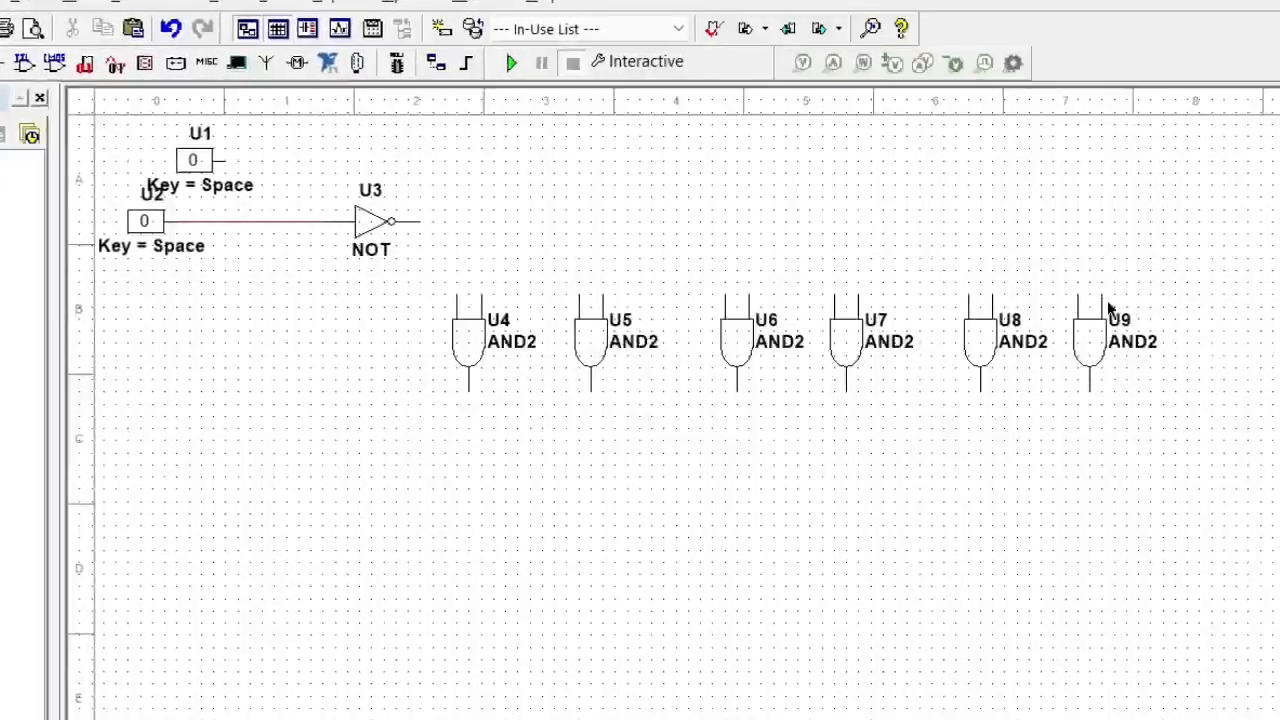
Wire the right-hand input of AND gate U8 to the line between digital constant U2 and the NOT gate.
{"action": "left_click", "coordinate": [993, 296]}
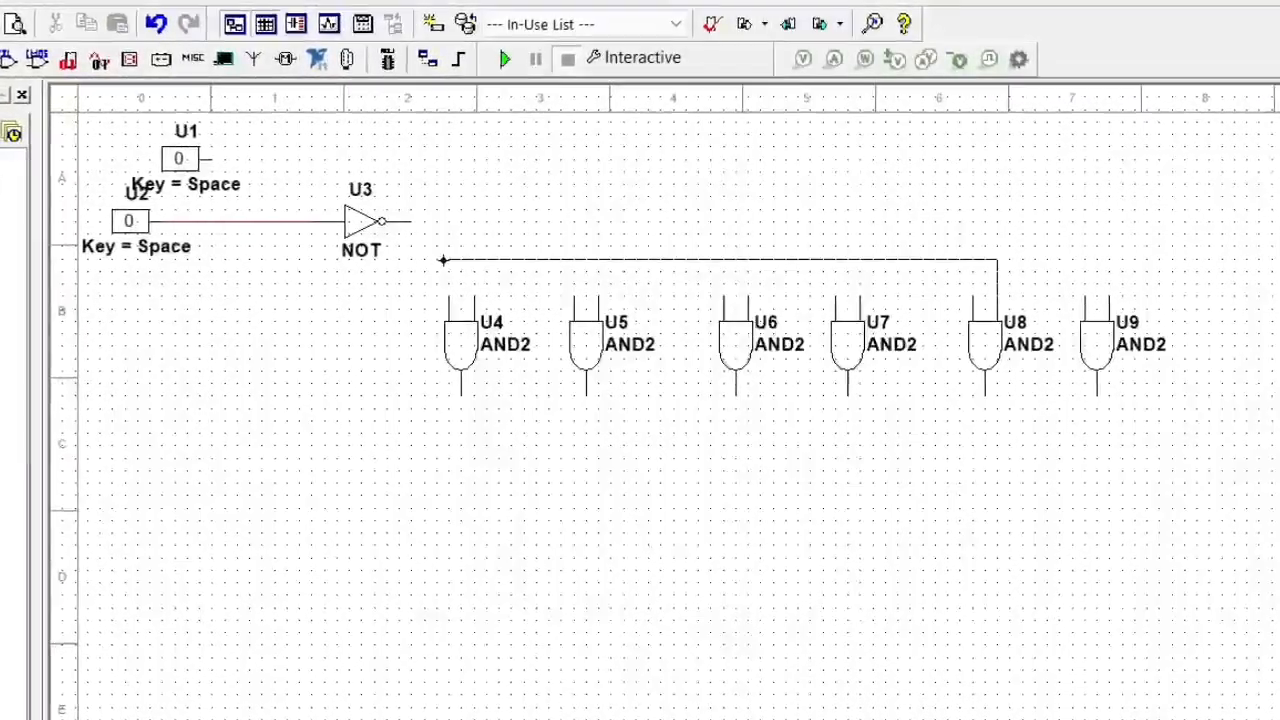
{"action": "left_click", "coordinate": [297, 221]}
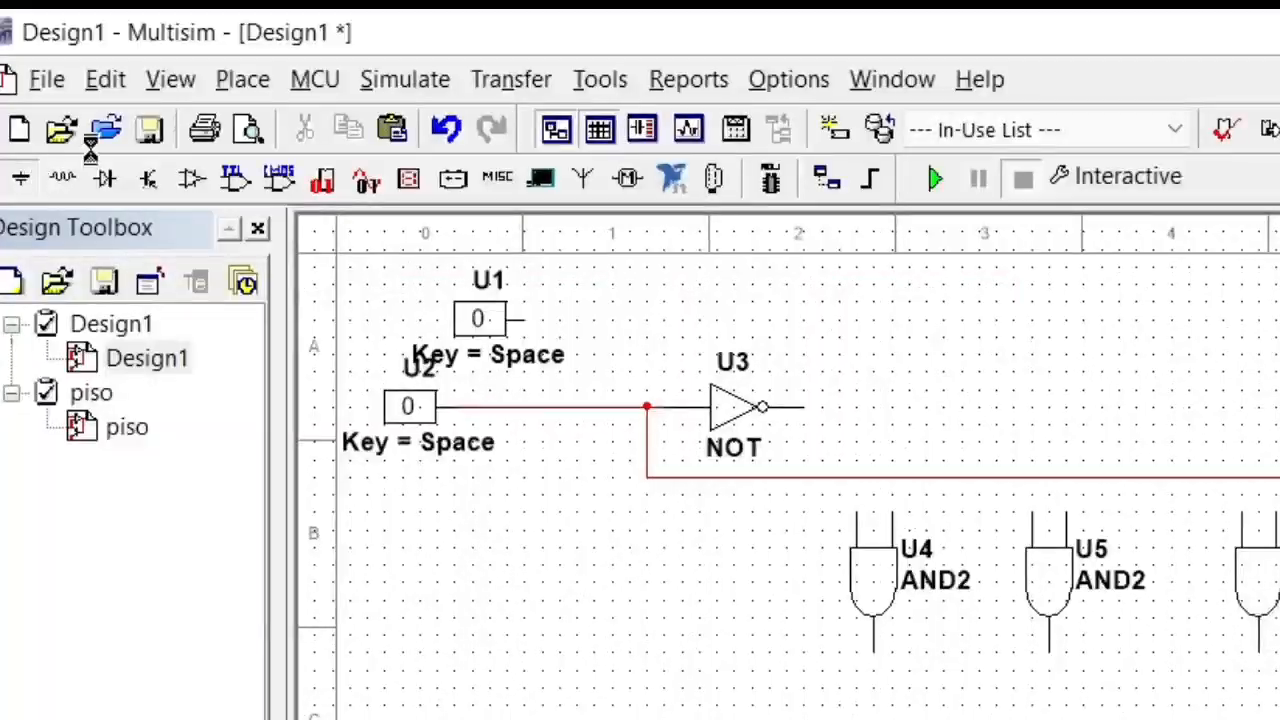
Find the OR2 gate across all component groups and place one below AND gates U4 and U5.
{"action": "left_click", "coordinate": [55, 168]}
{"action": "left_click", "coordinate": [163, 216]}
{"action": "left_click", "coordinate": [166, 249]}
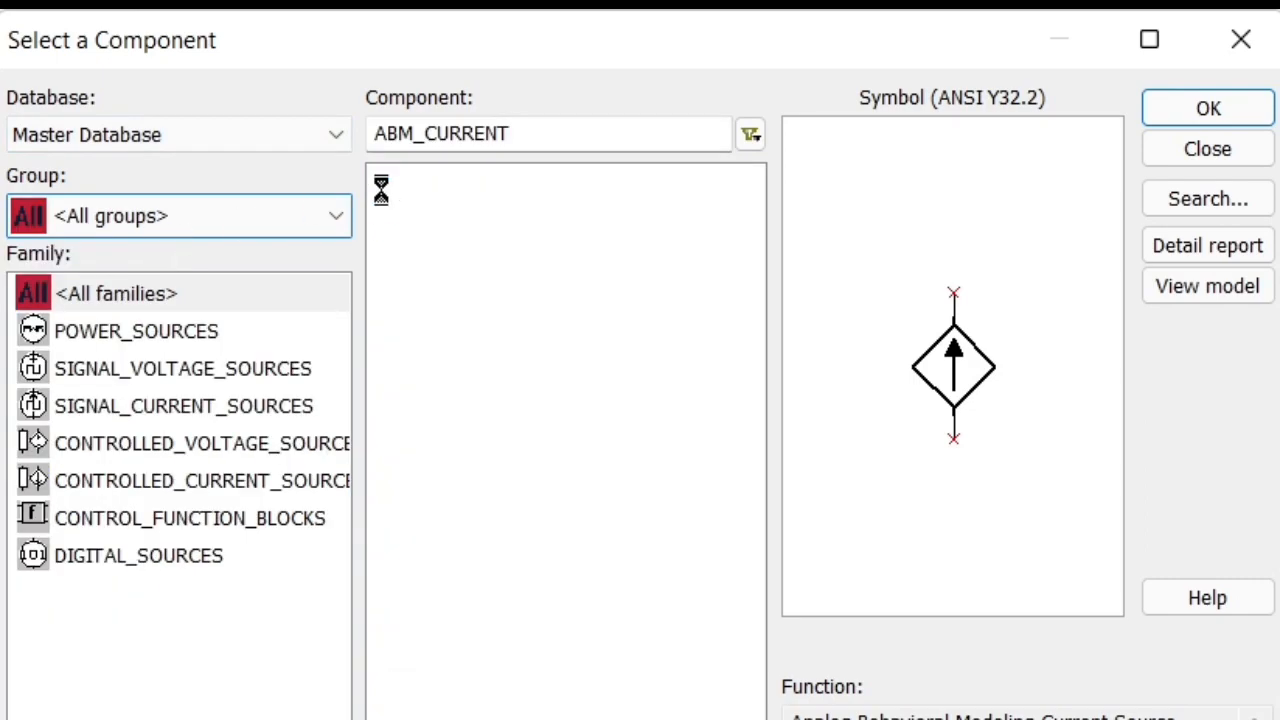
{"action": "type", "text": "and"}
{"action": "double_click", "coordinate": [427, 130]}
{"action": "type", "text": "p"}
{"action": "key", "text": "BackSpace"}
{"action": "type", "text": "or"}
{"action": "left_click", "coordinate": [1208, 108]}
{"action": "left_click", "coordinate": [551, 427]}
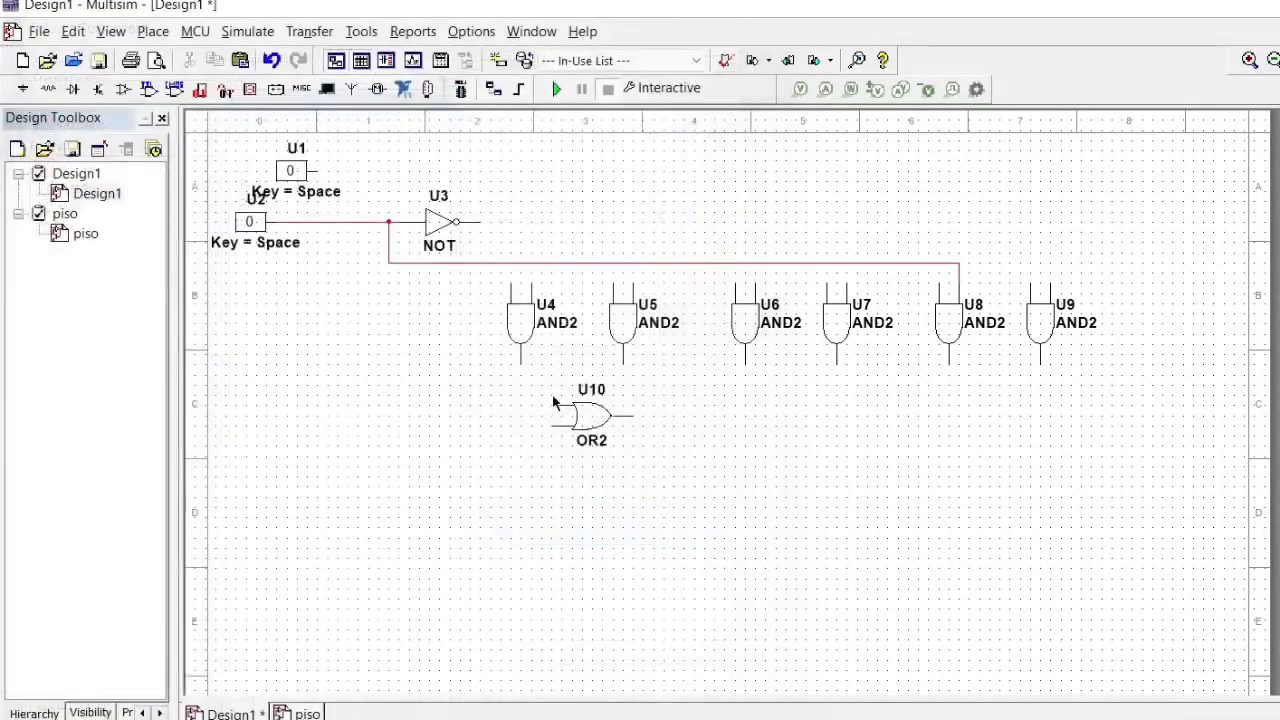
Rotate the OR2 gate 90° clockwise and connect its two inputs to the outputs of AND gates U4 and U5.
{"action": "right_click", "coordinate": [553, 425]}
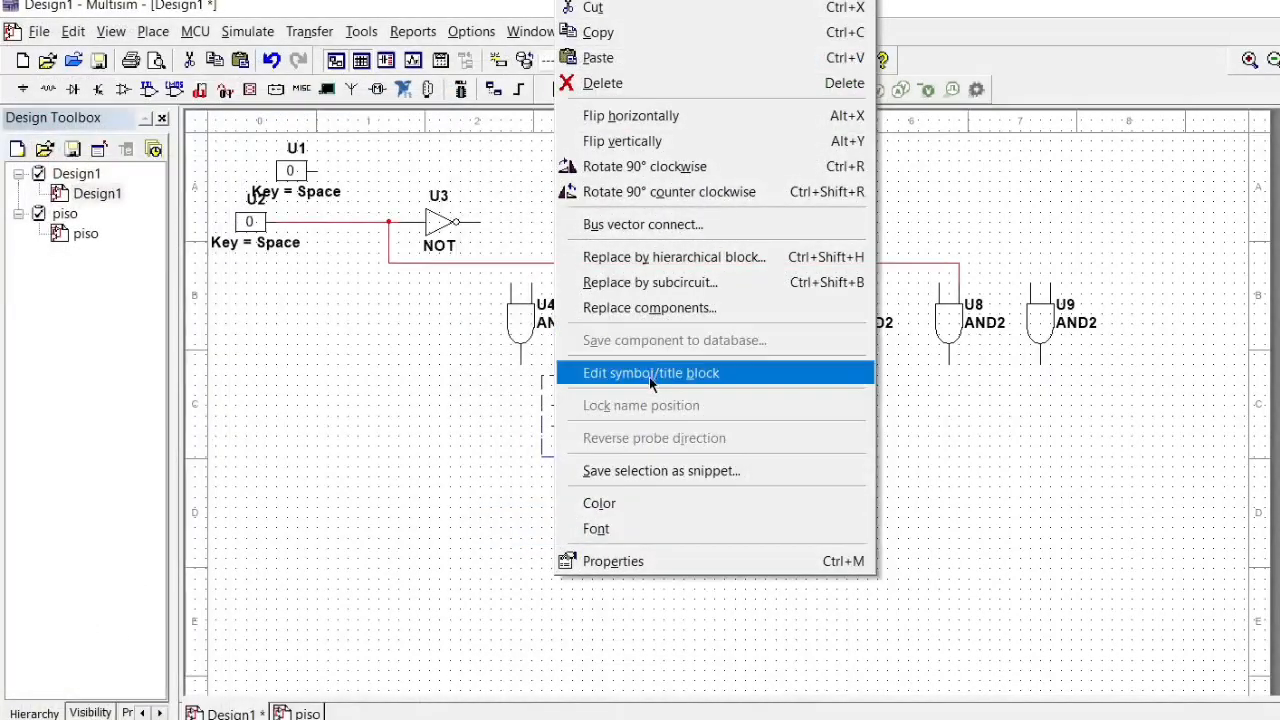
{"action": "left_click", "coordinate": [631, 191]}
{"action": "left_click", "coordinate": [673, 436]}
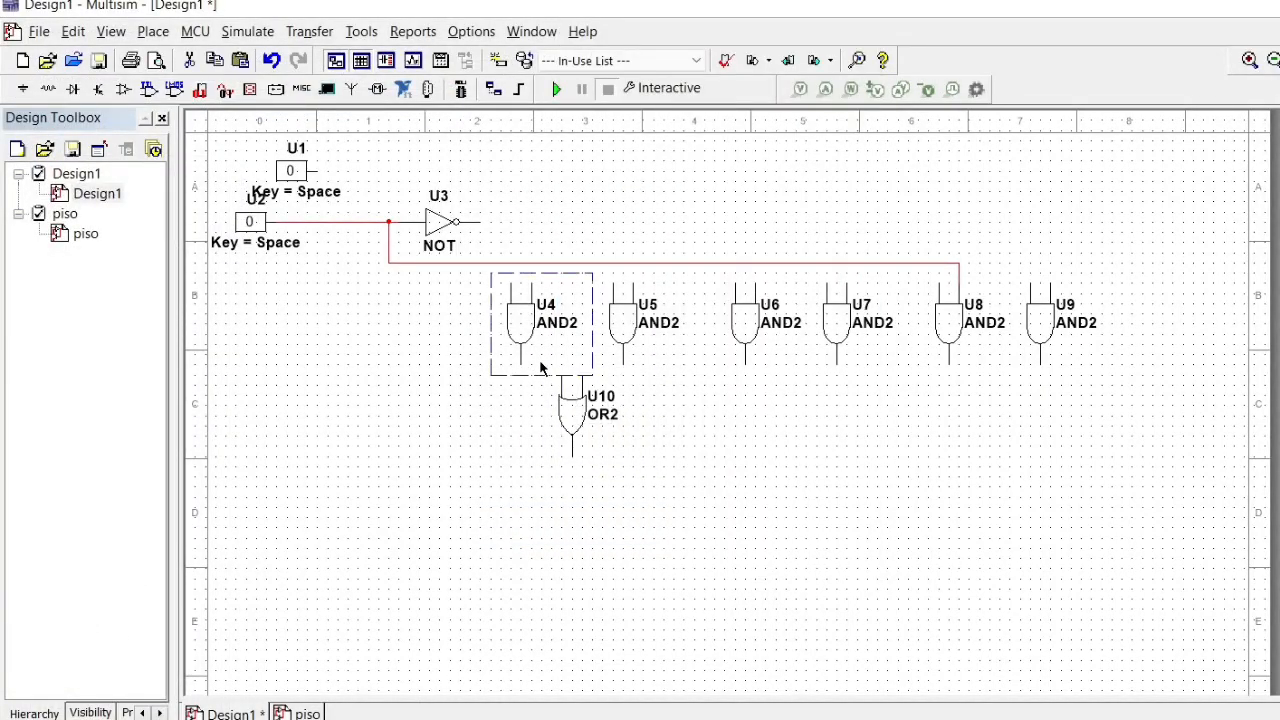
{"action": "left_click", "coordinate": [582, 378]}
{"action": "left_click_drag", "start_coordinate": [579, 399], "coordinate": [569, 399]}
Paste two more OR2 gates, one joining the outputs of U6 and U7, the other those of U8 and U9.
{"action": "key", "text": "ctrl+v"}
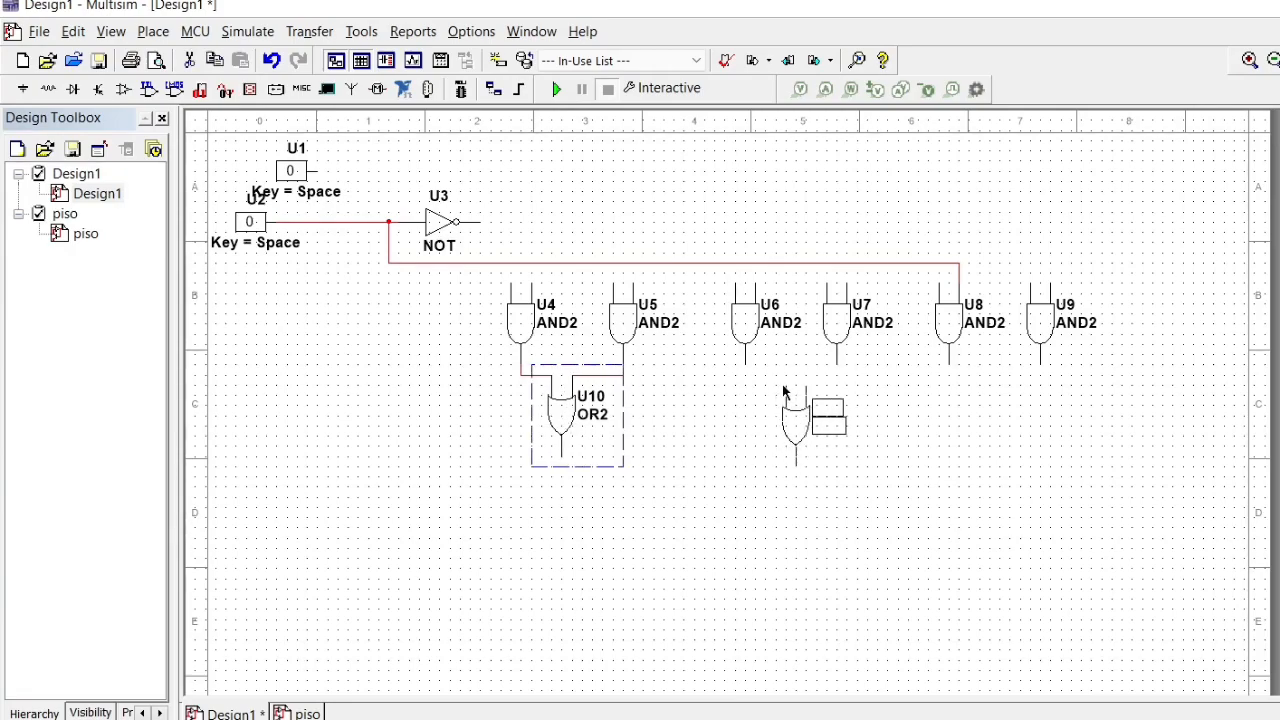
{"action": "left_click", "coordinate": [784, 388]}
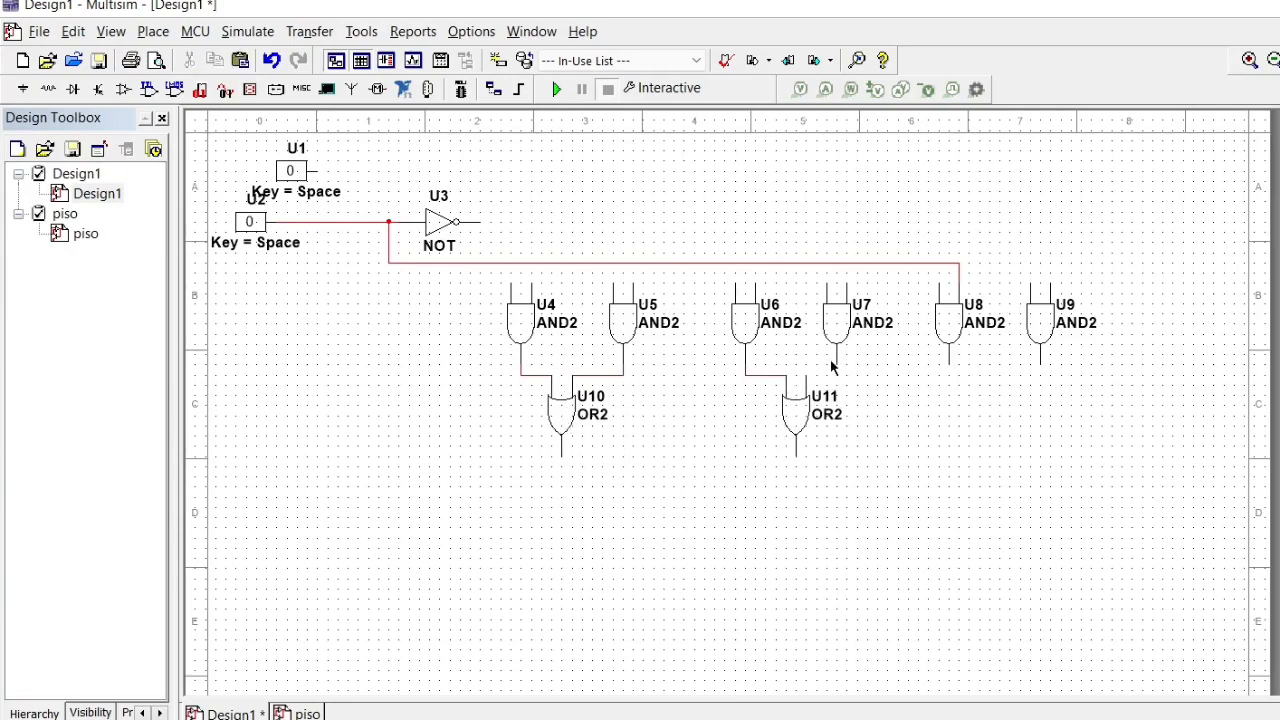
{"action": "key", "text": "ctrl+v"}
{"action": "left_click", "coordinate": [994, 384]}
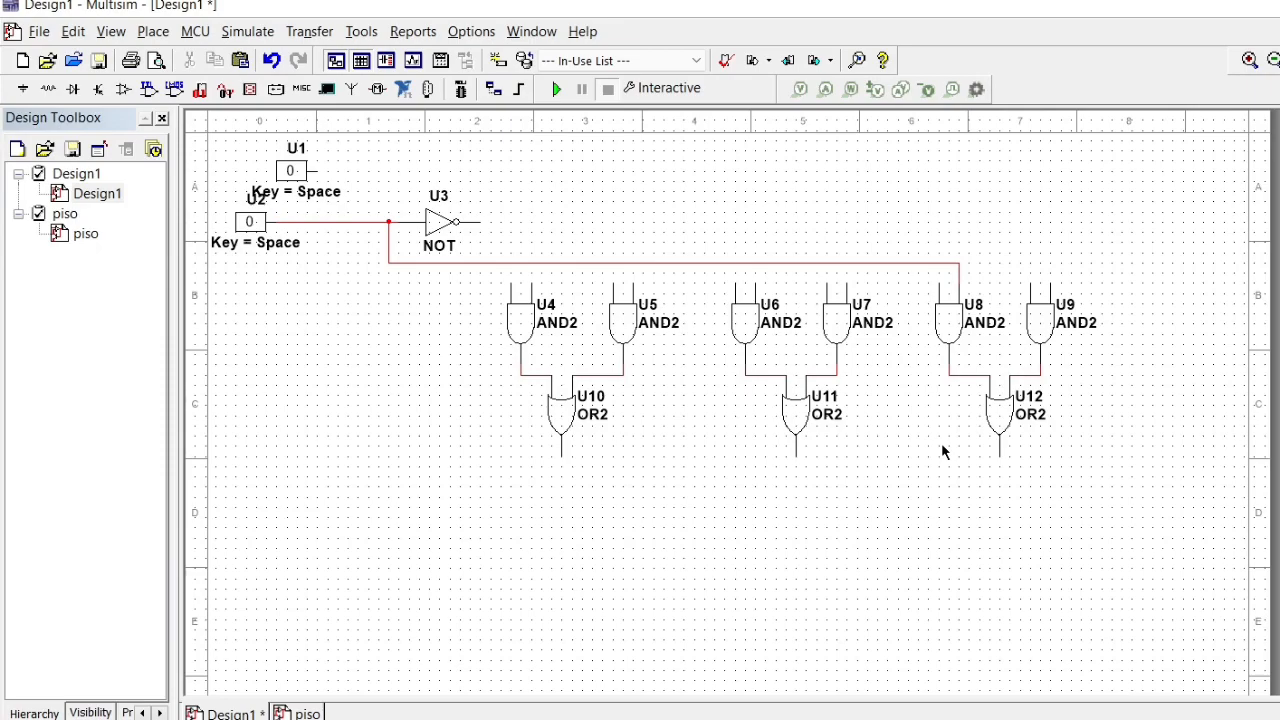
Wire the right-hand inputs of U4 and U6 to the U2 line, and the NOT output to the left-hand inputs of U5, U7 and U9.
{"action": "key", "text": "ctrl+z"}
{"action": "left_click", "coordinate": [755, 266]}
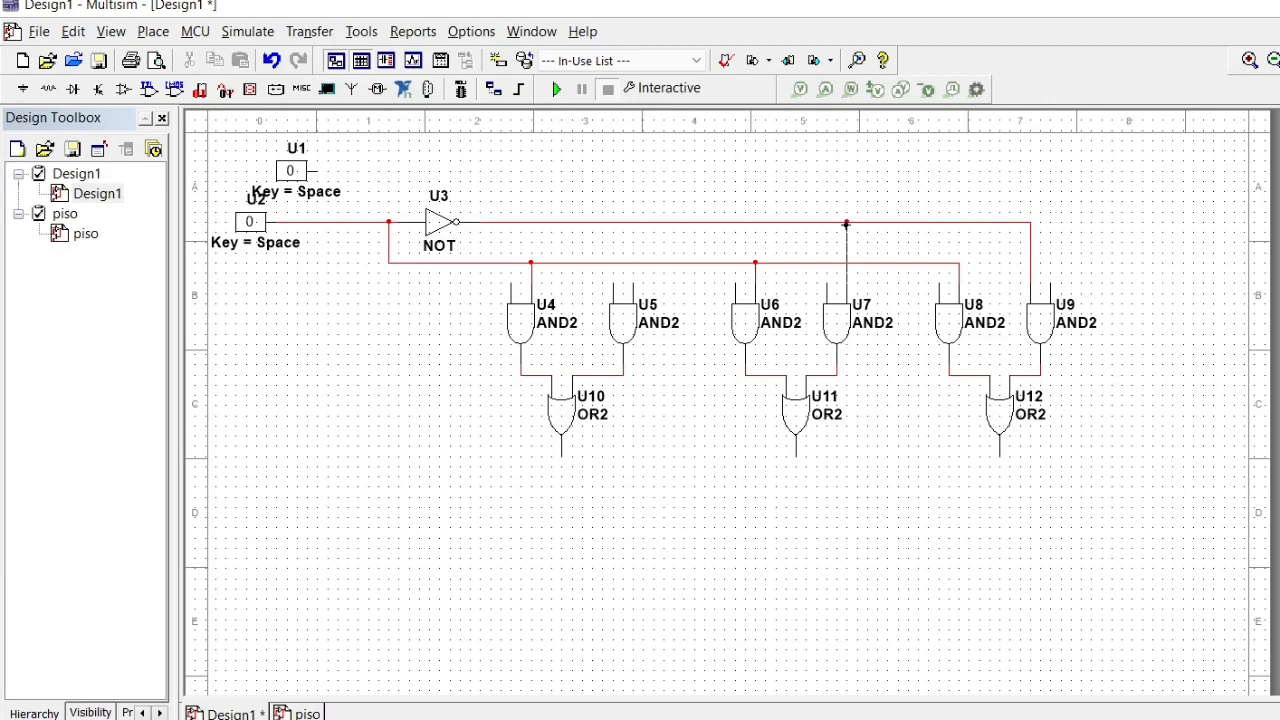
{"action": "key", "text": "ctrl+z"}
{"action": "left_click", "coordinate": [826, 222]}
Place three more interactive digital constants in a row above the three AND gate pairs.
{"action": "left_click", "coordinate": [619, 61]}
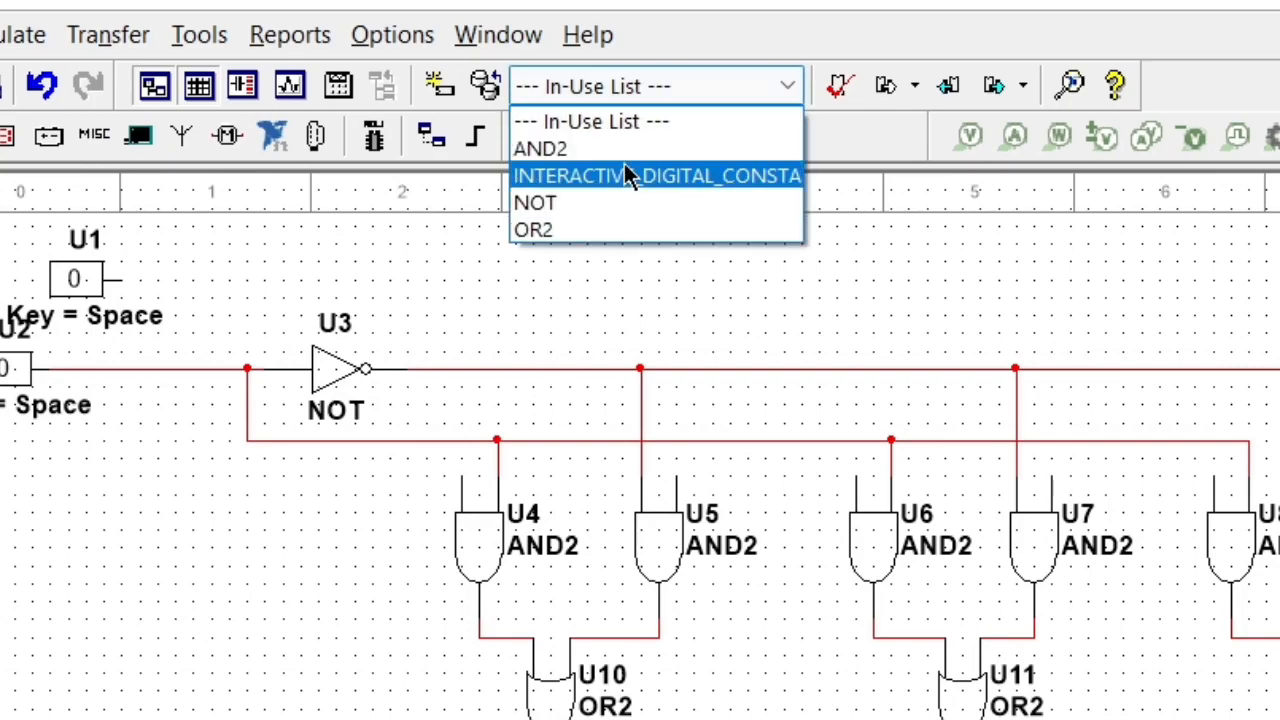
{"action": "left_click", "coordinate": [622, 176]}
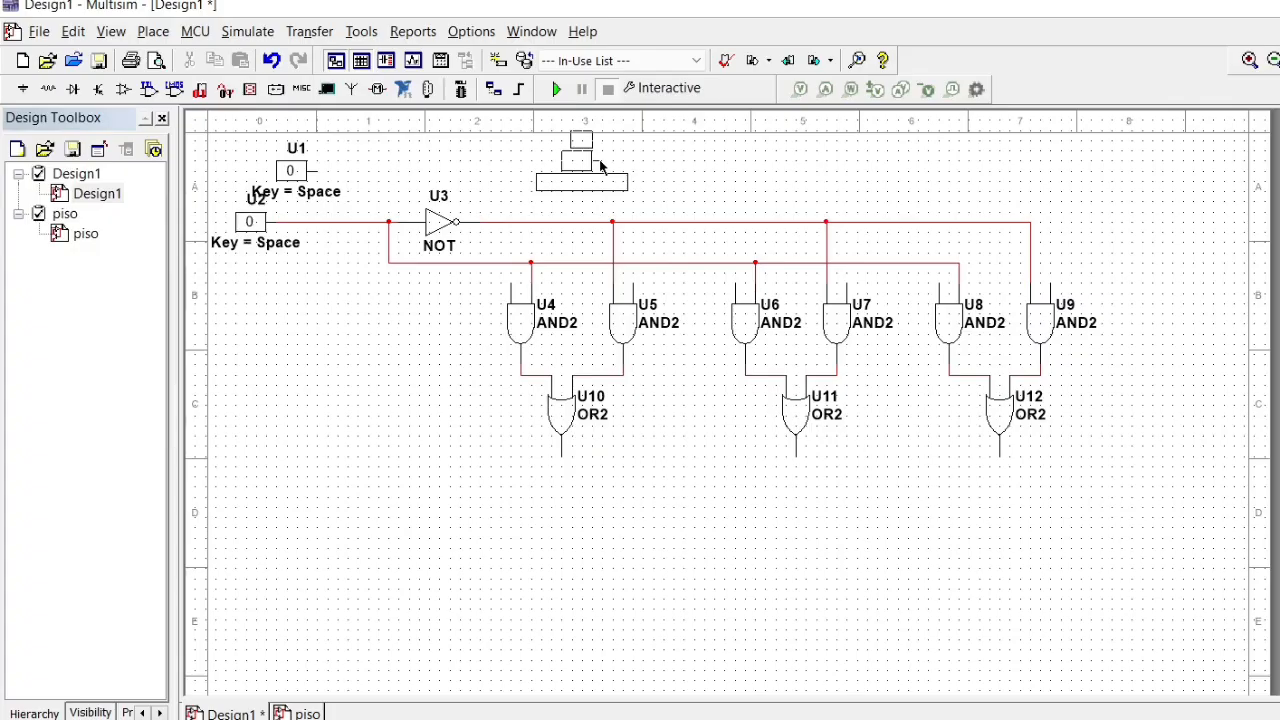
{"action": "left_click", "coordinate": [592, 157]}
{"action": "left_click", "coordinate": [619, 61]}
{"action": "left_click", "coordinate": [620, 111]}
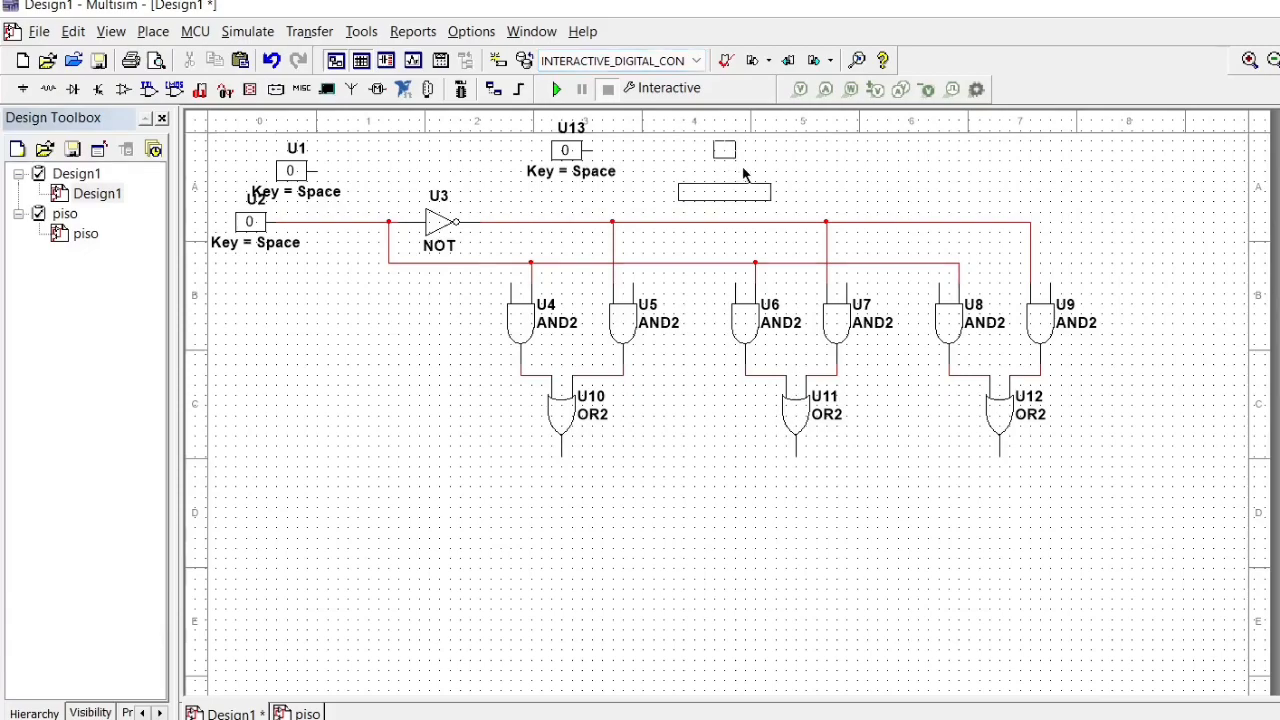
{"action": "left_click", "coordinate": [795, 161]}
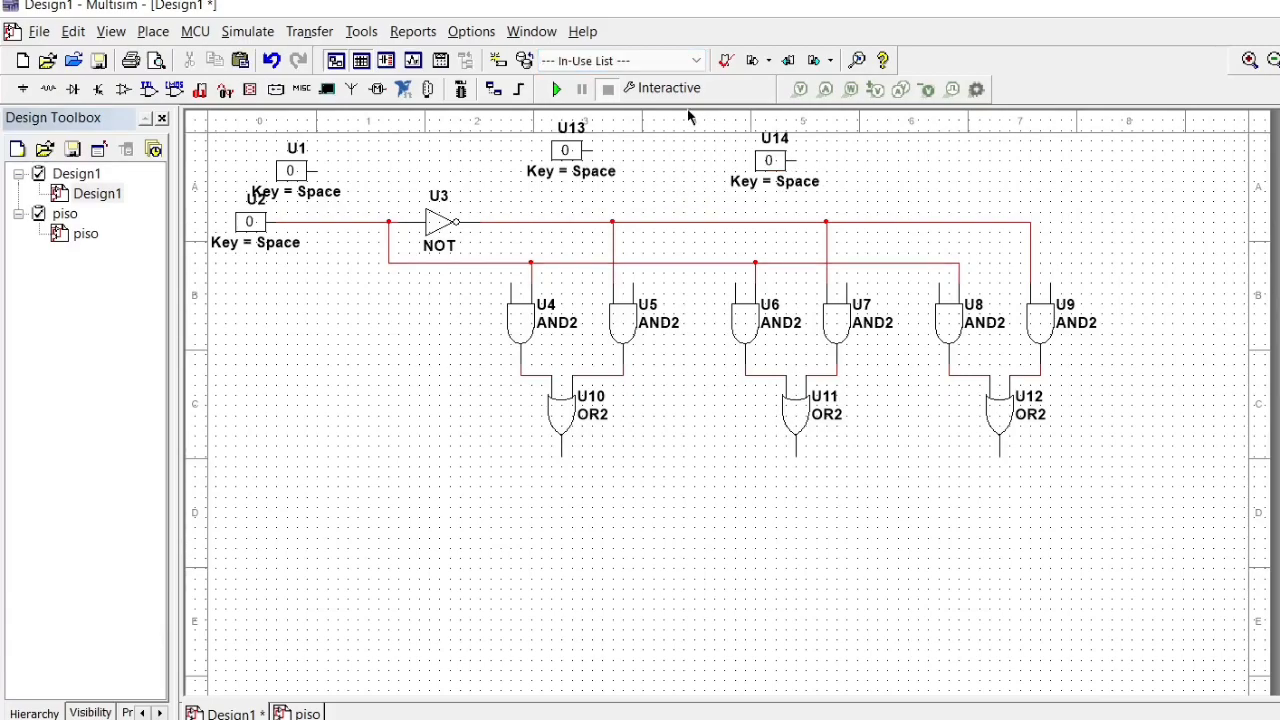
{"action": "left_click", "coordinate": [620, 61]}
{"action": "left_click", "coordinate": [620, 111]}
{"action": "left_click", "coordinate": [1017, 171]}
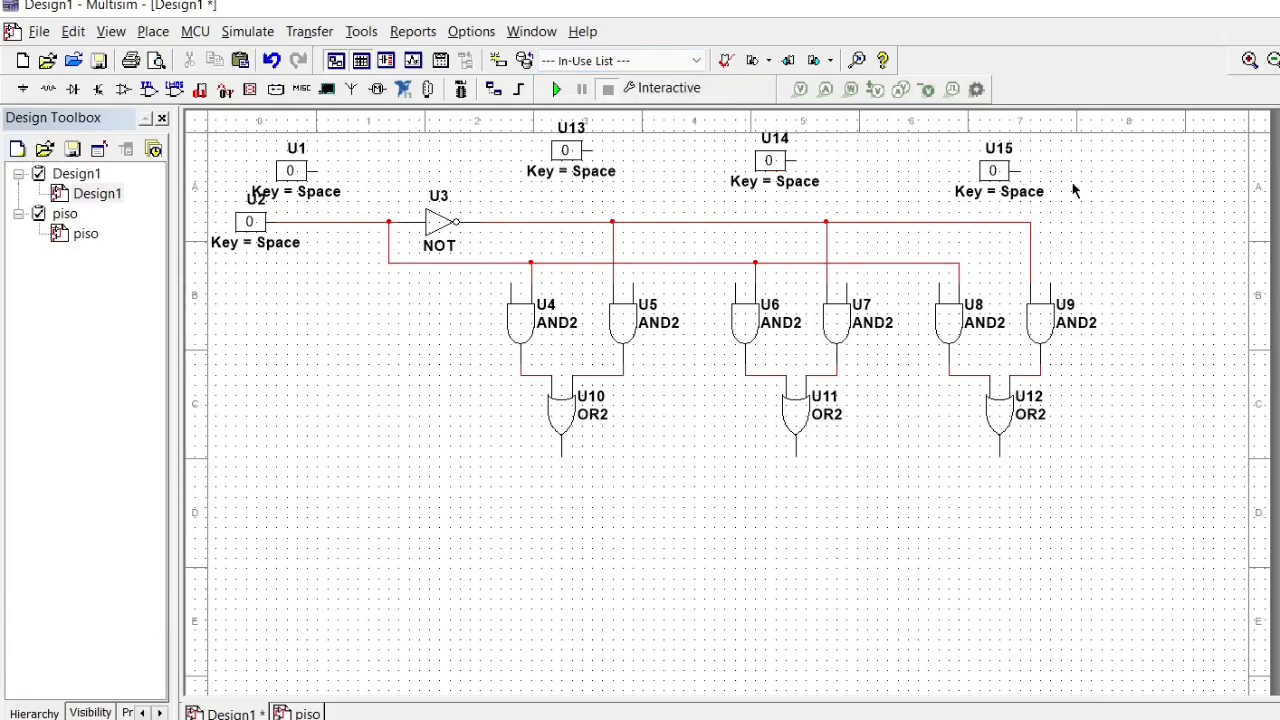
Wire digital constants U13, U14 and U15 to the right-hand inputs of AND gates U5, U7 and U9 respectively.
{"action": "left_click", "coordinate": [1050, 285]}
{"action": "left_click", "coordinate": [794, 160]}
{"action": "left_click", "coordinate": [591, 151]}
{"action": "left_click", "coordinate": [630, 286]}
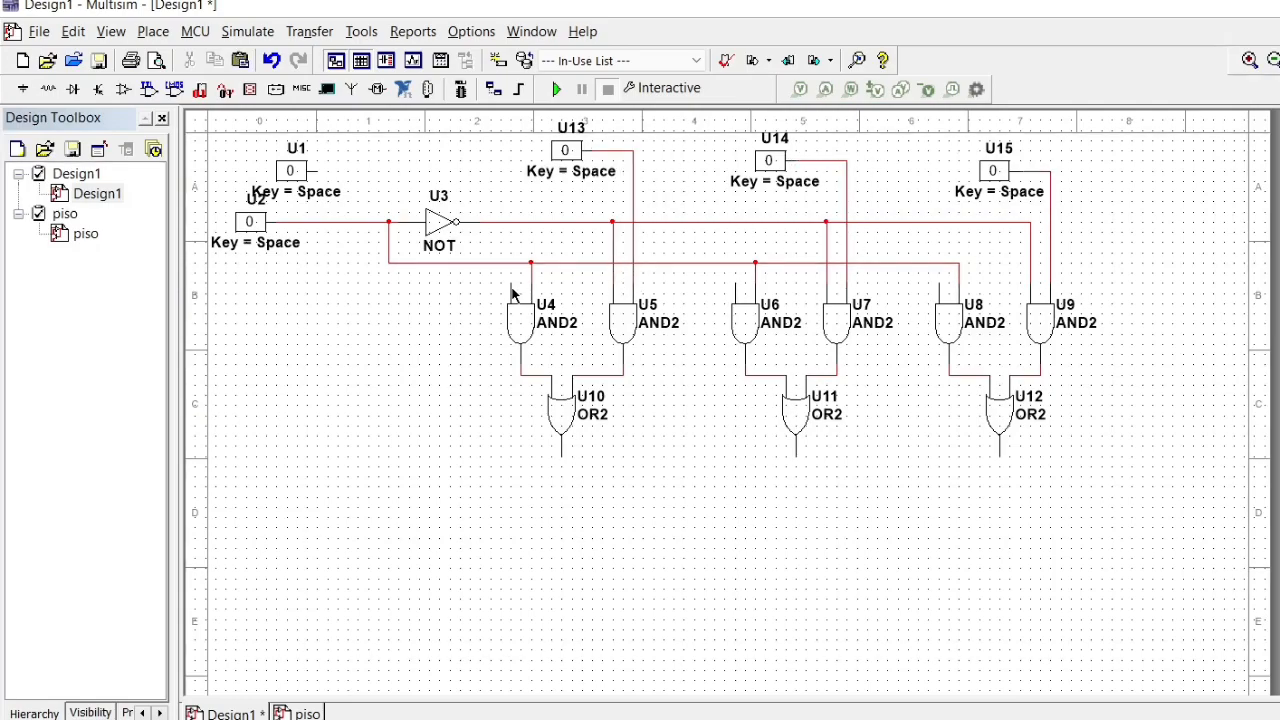
Place a D_FF flip-flop from all component groups below and left of U10, and wire its Q output to U4's left-hand input.
{"action": "left_click", "coordinate": [27, 92]}
{"action": "left_click", "coordinate": [149, 113]}
{"action": "left_click", "coordinate": [149, 128]}
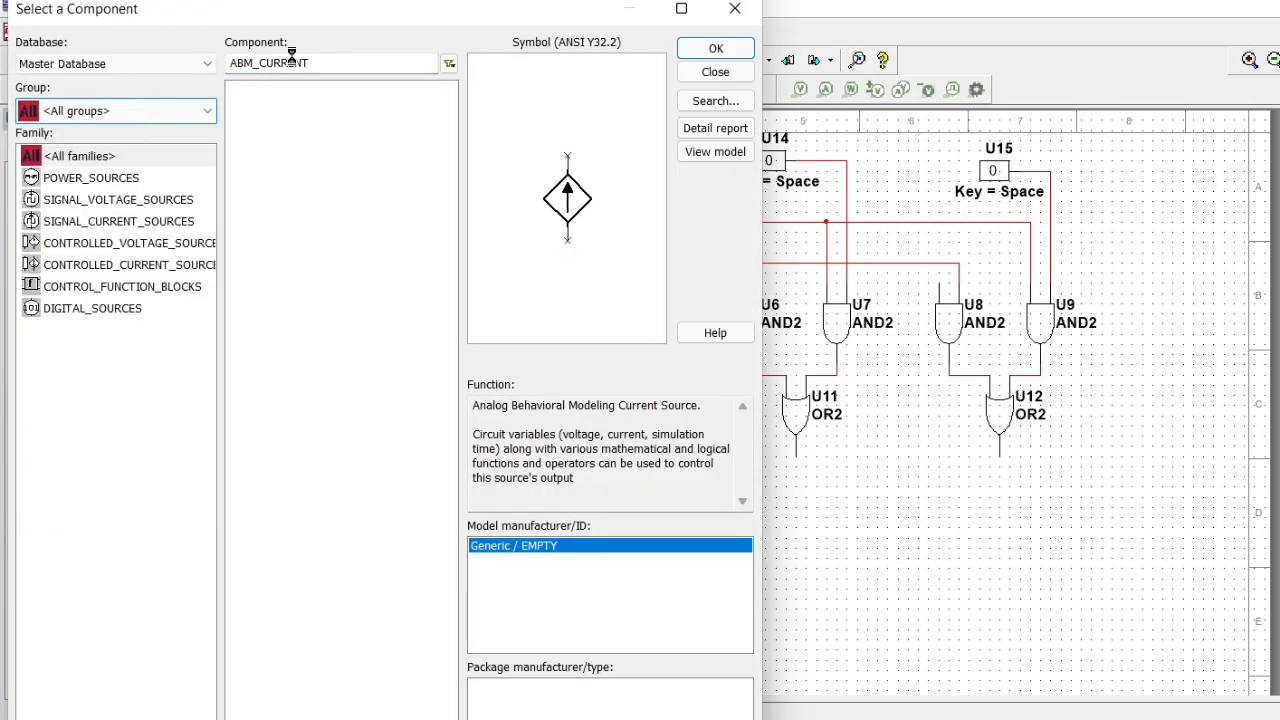
{"action": "double_click", "coordinate": [286, 63]}
{"action": "type", "text": "or"}
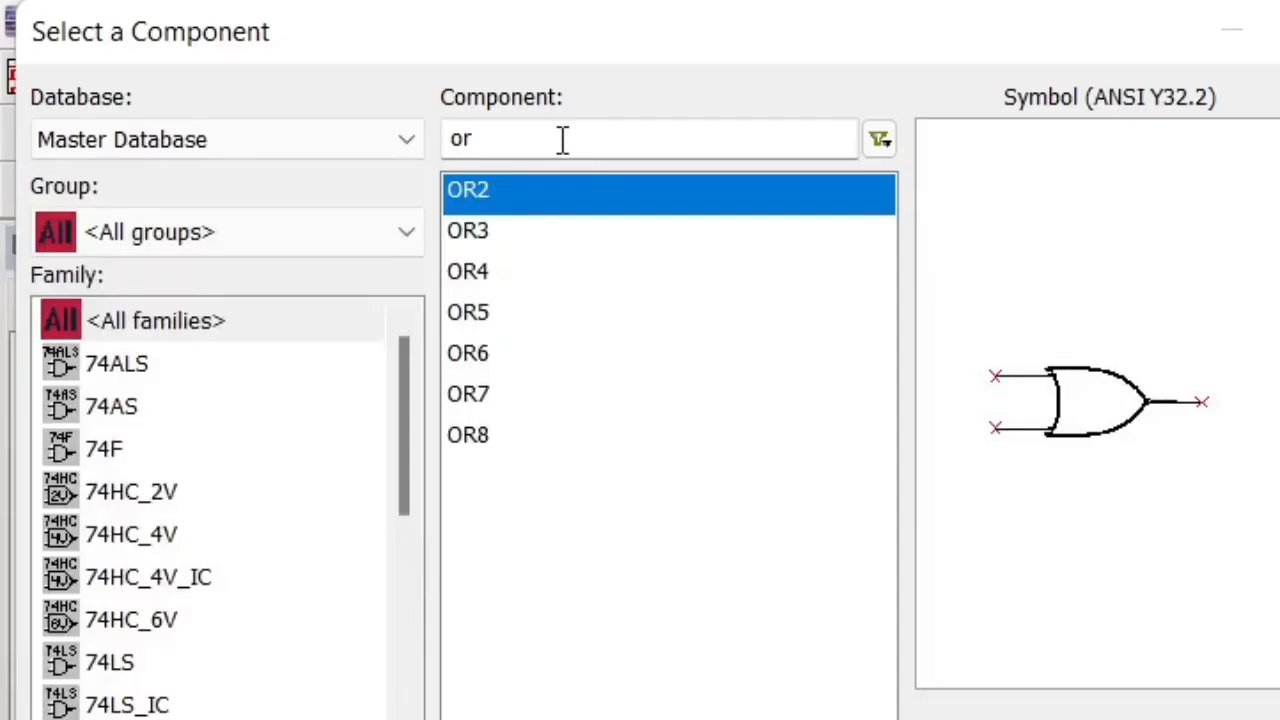
{"action": "double_click", "coordinate": [563, 140]}
{"action": "type", "text": "d"}
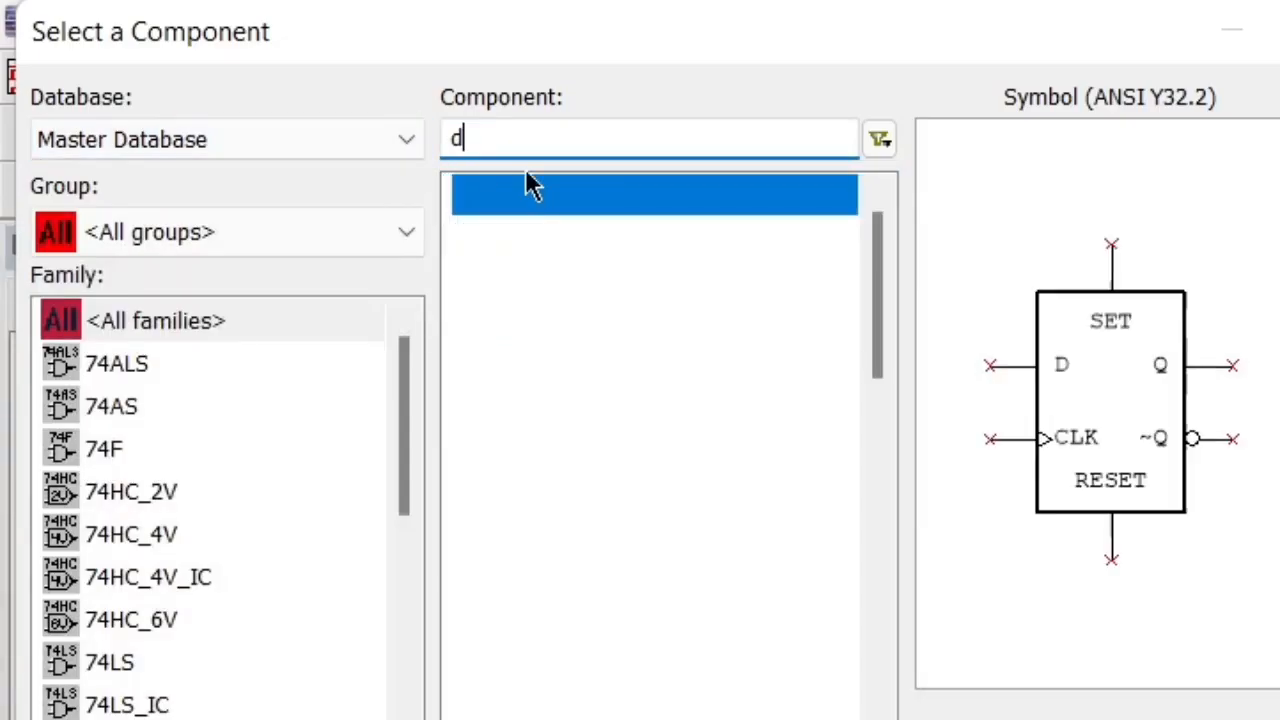
{"action": "key", "text": "Return"}
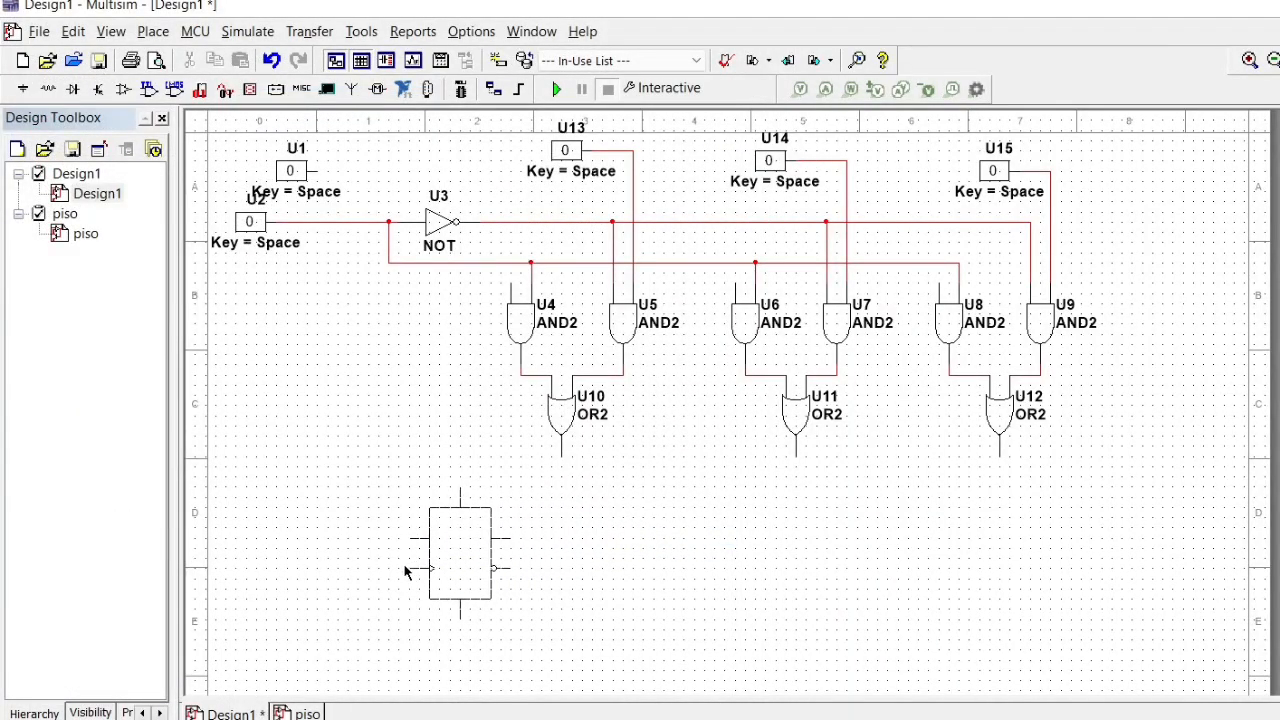
{"action": "left_click", "coordinate": [395, 573]}
{"action": "left_click", "coordinate": [748, 10]}
{"action": "left_click", "coordinate": [508, 284]}
{"action": "left_click", "coordinate": [490, 538]}
Copy the D_FF flip-flop, paste it to the right, and wire the copy's Q output to U6's left-hand input.
{"action": "left_click", "coordinate": [412, 550]}
{"action": "key", "text": "ctrl+c"}
{"action": "key", "text": "ctrl+v"}
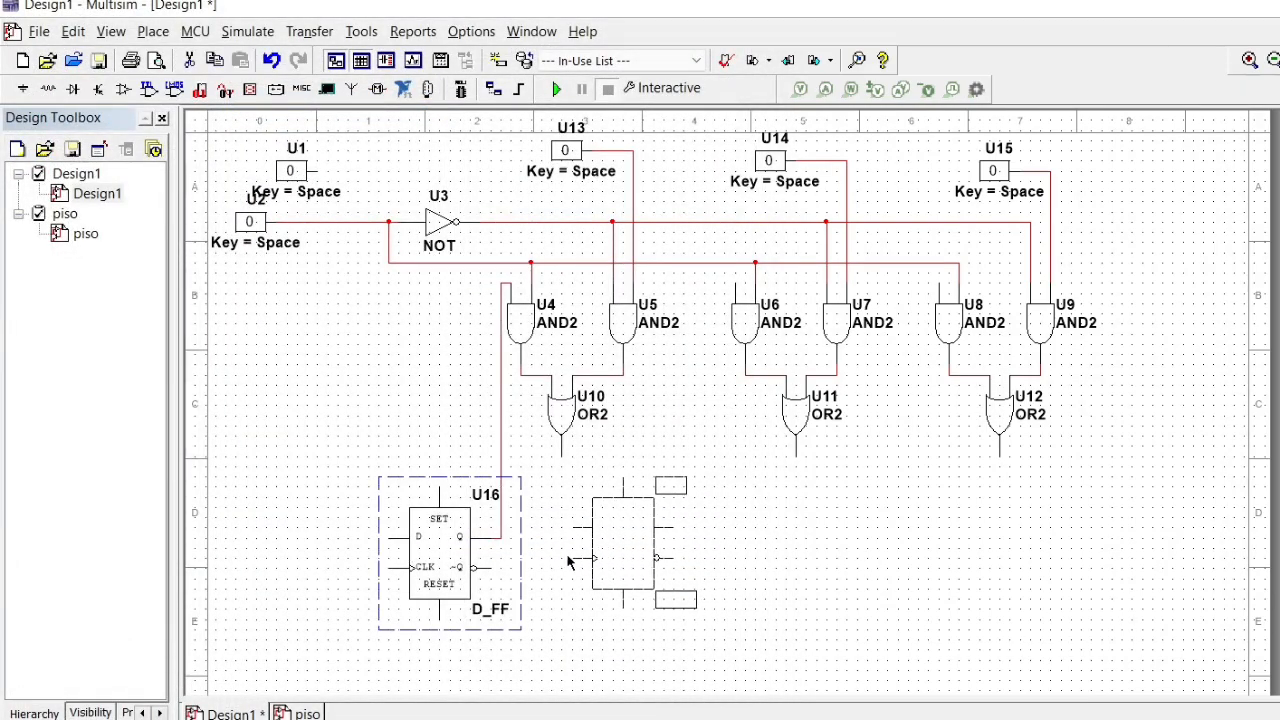
{"action": "left_click", "coordinate": [611, 568]}
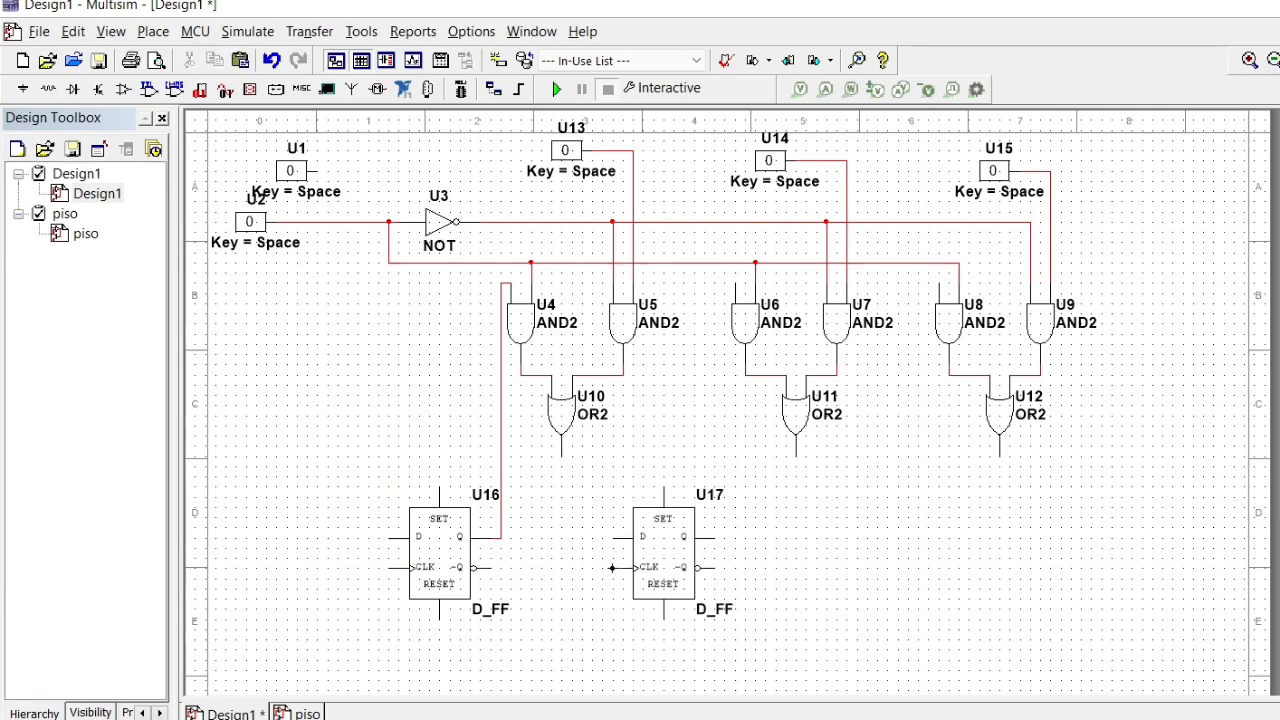
{"action": "left_click", "coordinate": [736, 284]}
{"action": "left_click", "coordinate": [712, 538]}
Paste a third D_FF, align it with the other two, and wire its Q output to U8's left-hand input.
{"action": "key", "text": "ctrl+v"}
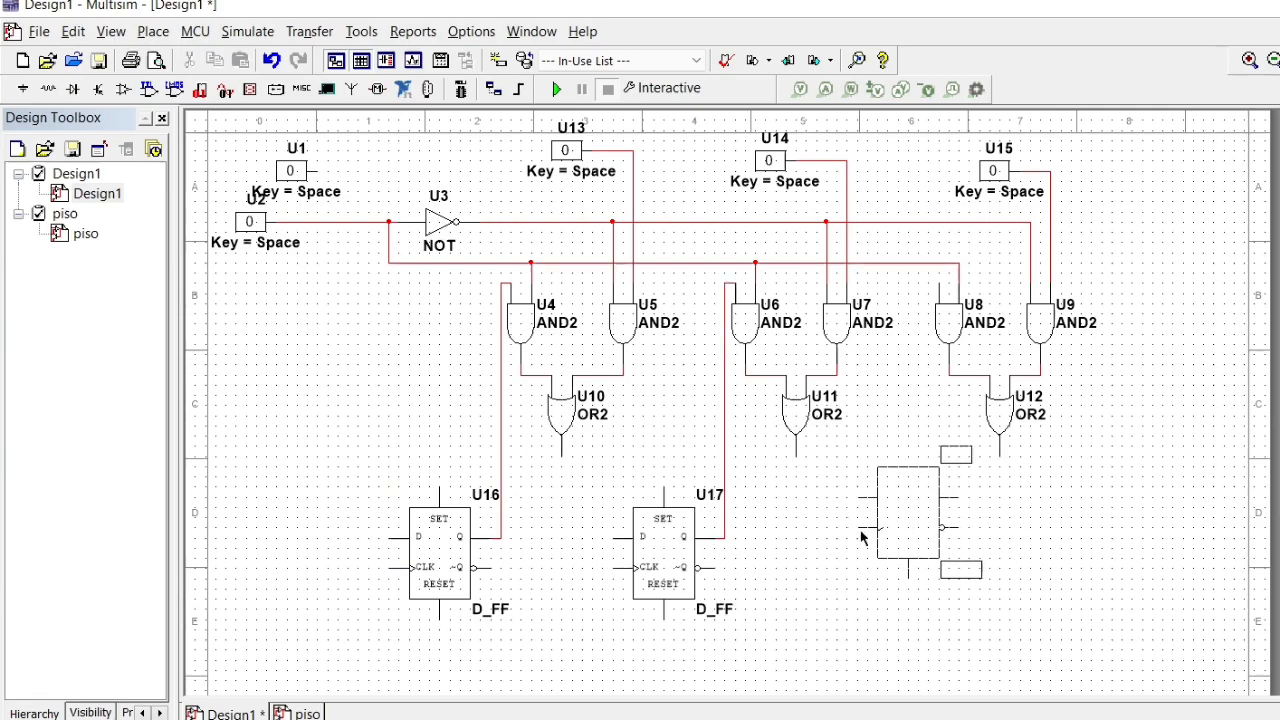
{"action": "left_click", "coordinate": [829, 566]}
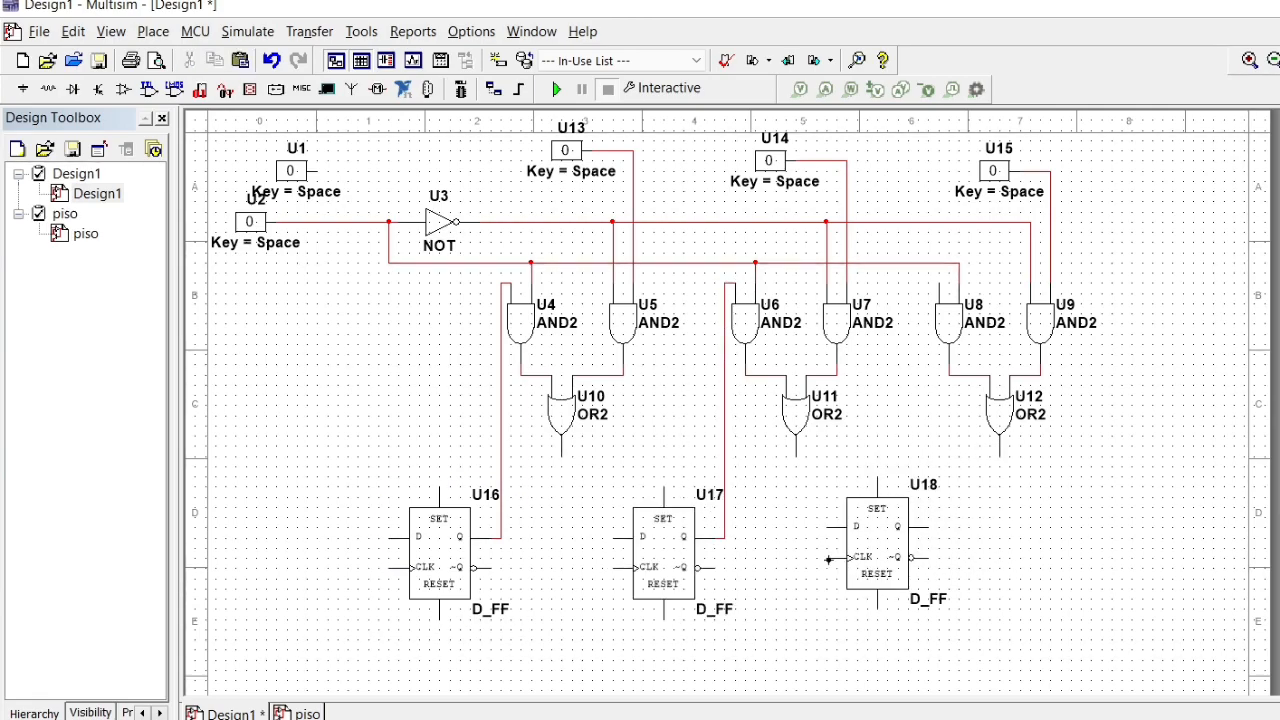
{"action": "mouse_move", "coordinate": [860, 579]}
{"action": "left_mouse_down"}
{"action": "mouse_move", "coordinate": [861, 599]}
{"action": "mouse_move", "coordinate": [871, 588]}
{"action": "left_mouse_up"}
{"action": "left_click", "coordinate": [990, 541]}
{"action": "left_click", "coordinate": [965, 490]}
{"action": "left_click", "coordinate": [939, 284]}
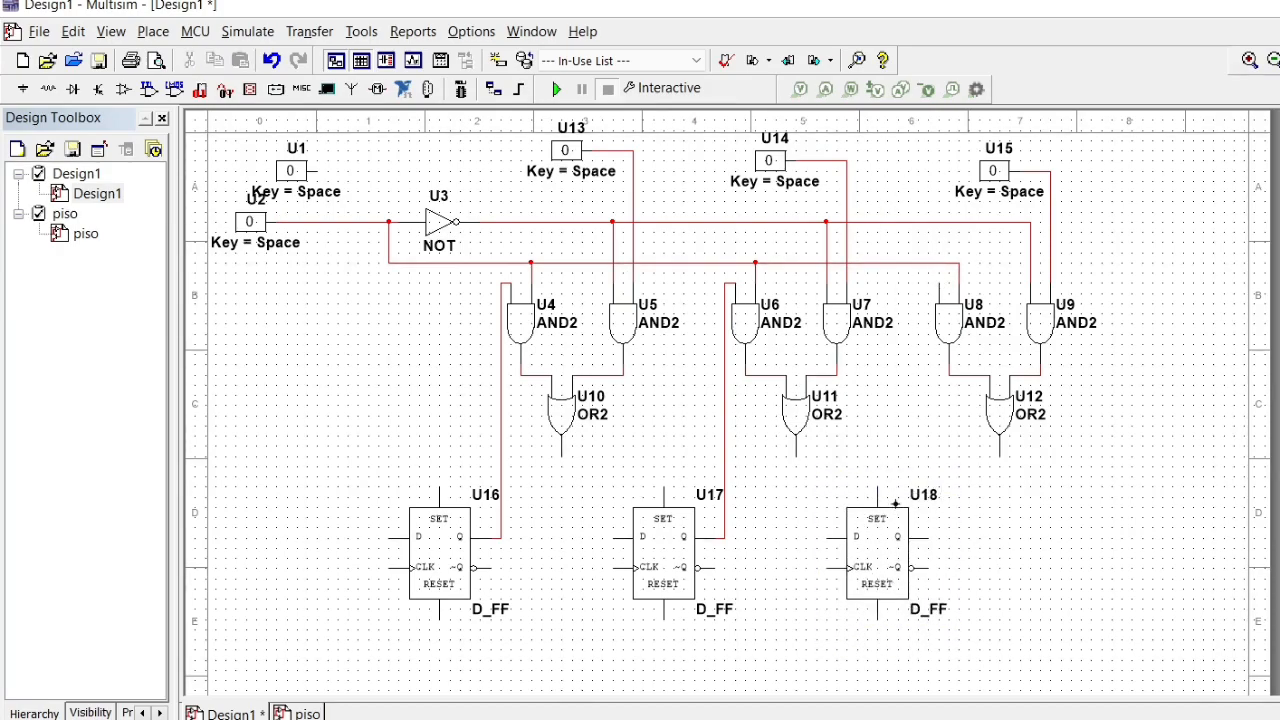
{"action": "left_click", "coordinate": [929, 538]}
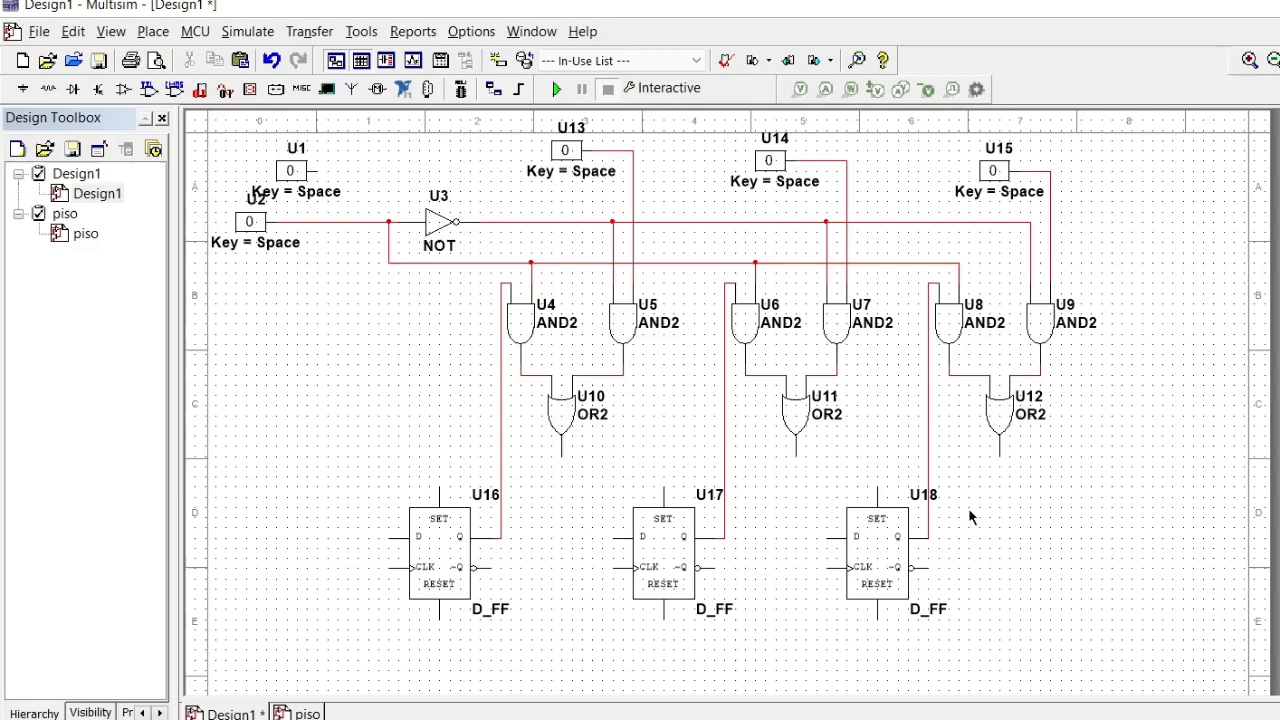
Wire OR gates U10 and U11 to the D inputs of U17 and U18, and paste a fourth D_FF with its D input fed by U12.
{"action": "left_click", "coordinate": [619, 537]}
{"action": "left_click", "coordinate": [825, 539]}
{"action": "key", "text": "ctrl+v"}
{"action": "left_click", "coordinate": [1011, 570]}
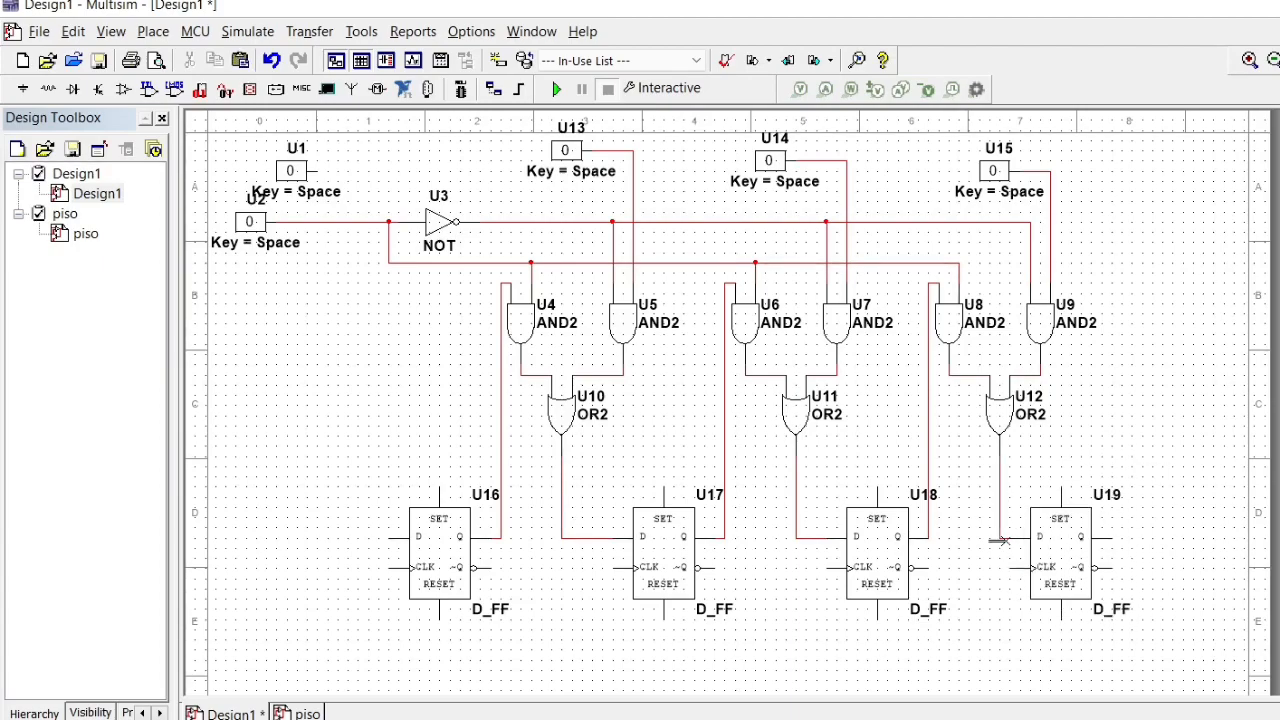
Find DIGITAL_CLOCK across all component groups and place it below and left of the first flip-flop.
{"action": "left_click", "coordinate": [27, 92]}
{"action": "left_click", "coordinate": [95, 206]}
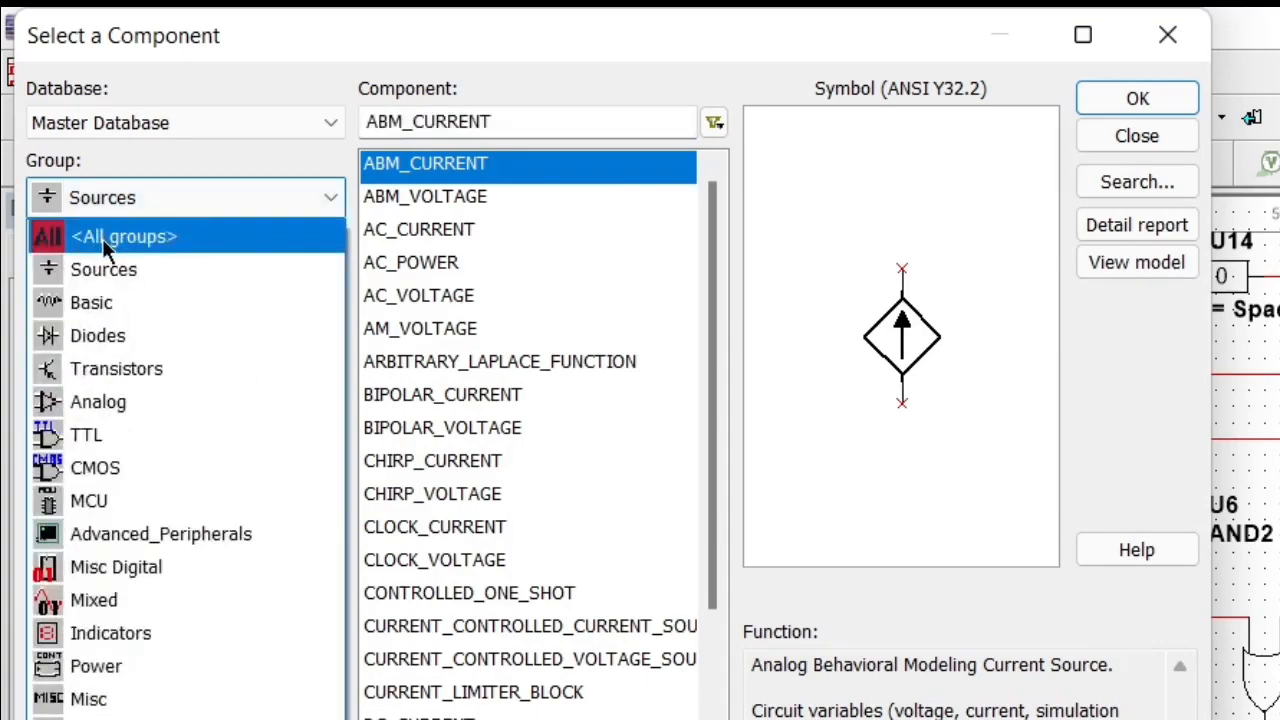
{"action": "left_click", "coordinate": [103, 240]}
{"action": "left_click", "coordinate": [483, 118]}
{"action": "type", "text": "d"}
{"action": "left_click_drag", "start_coordinate": [483, 118], "coordinate": [357, 117]}
{"action": "type", "text": "digit"}
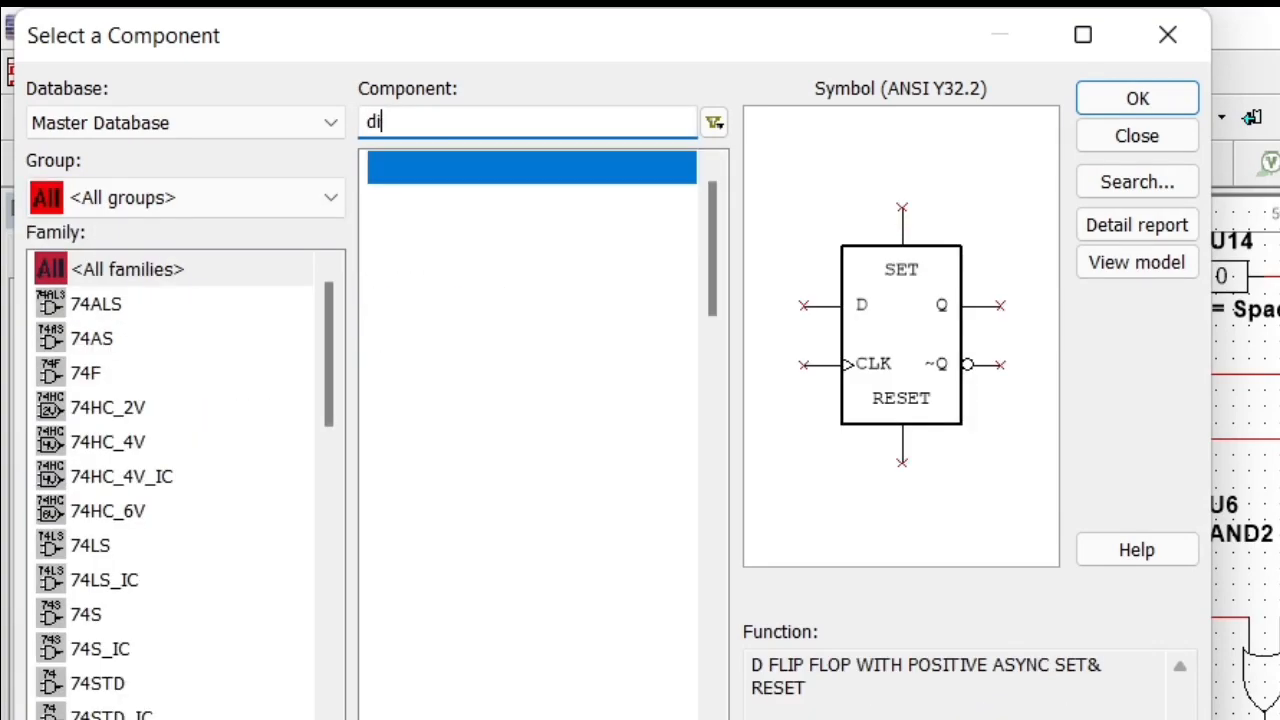
{"action": "left_click", "coordinate": [1143, 101]}
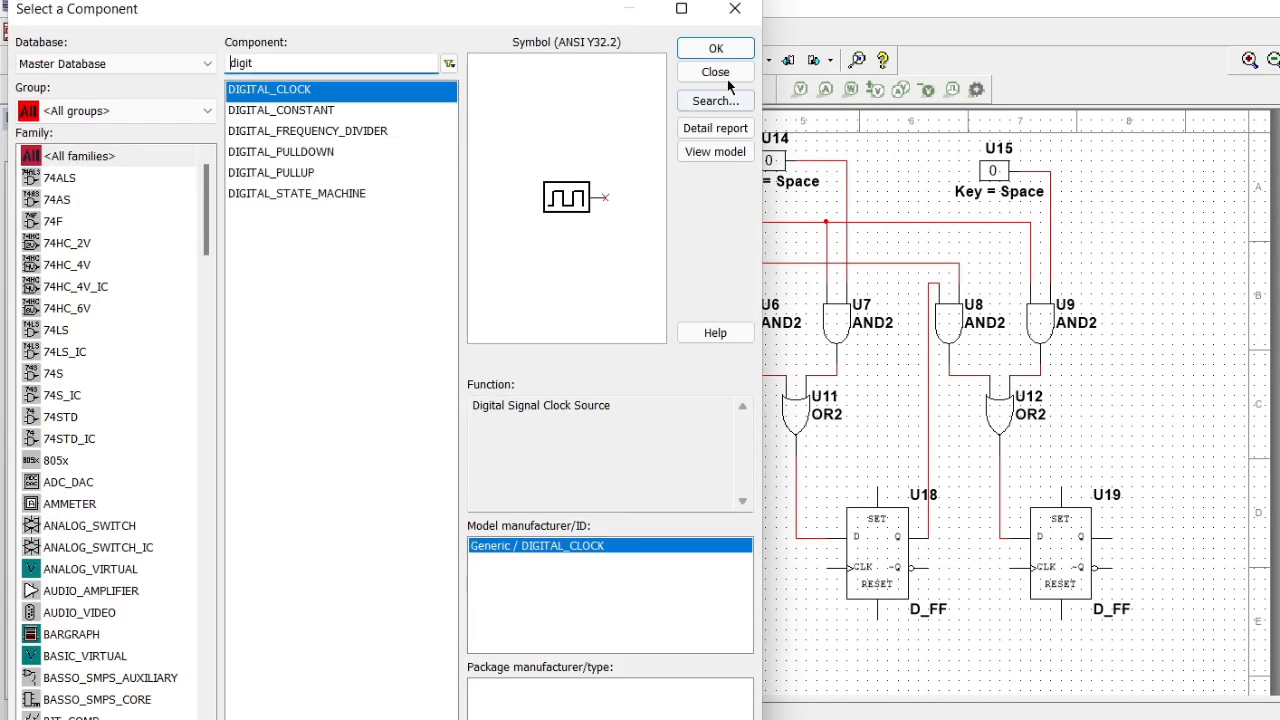
{"action": "left_click", "coordinate": [366, 656]}
Wire the digital clock output to the CLK inputs of all four D flip-flops.
{"action": "left_click", "coordinate": [1010, 416]}
{"action": "scroll", "coordinate": [445, 703], "scroll_direction": "up", "scroll_amount": 3}
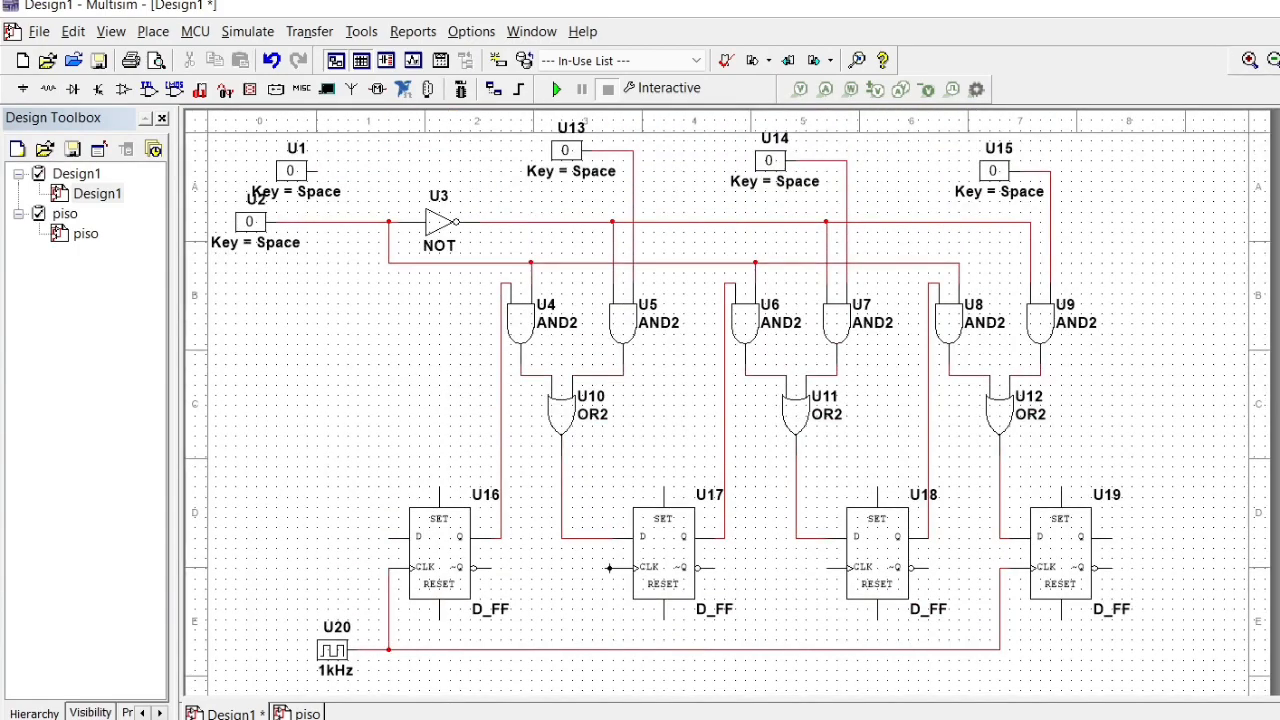
{"action": "left_click", "coordinate": [828, 571]}
{"action": "left_click", "coordinate": [827, 569]}
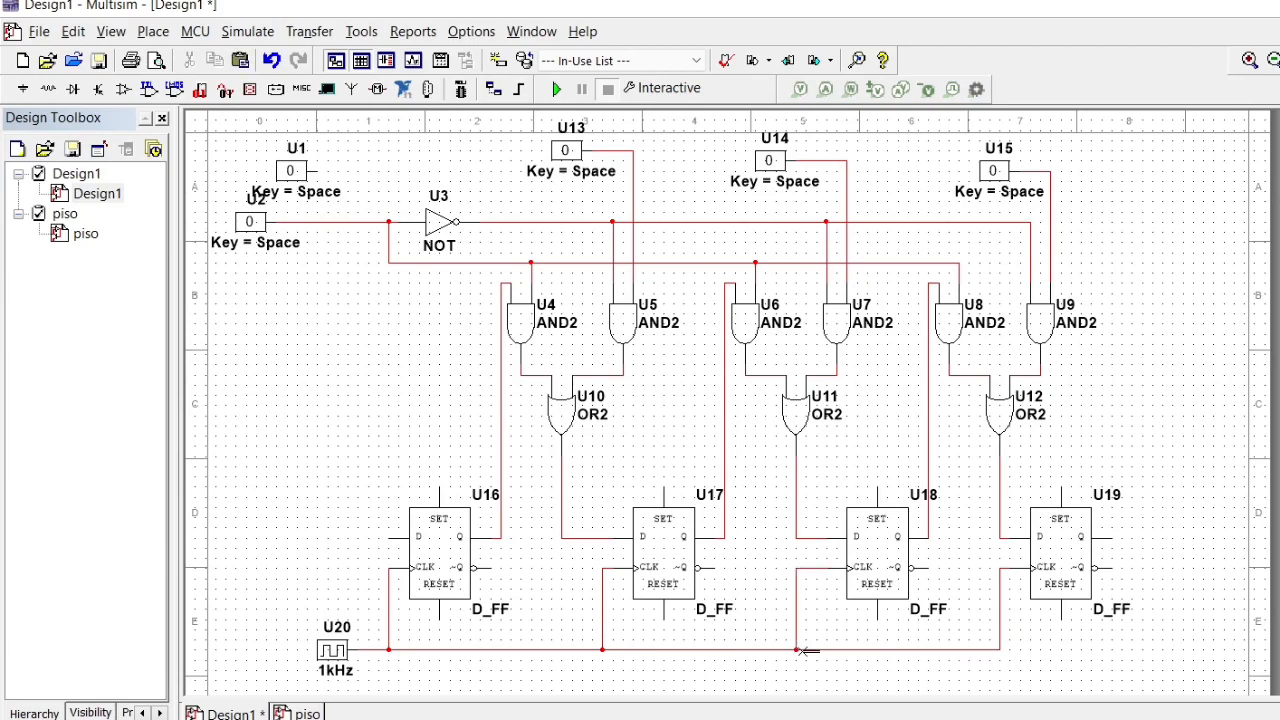
Find PROBE_GREEN across all component groups and place it connected to the Q output of flip-flop U19.
{"action": "left_click", "coordinate": [22, 88]}
{"action": "left_click", "coordinate": [100, 66]}
{"action": "left_click", "coordinate": [104, 116]}
{"action": "left_click", "coordinate": [167, 235]}
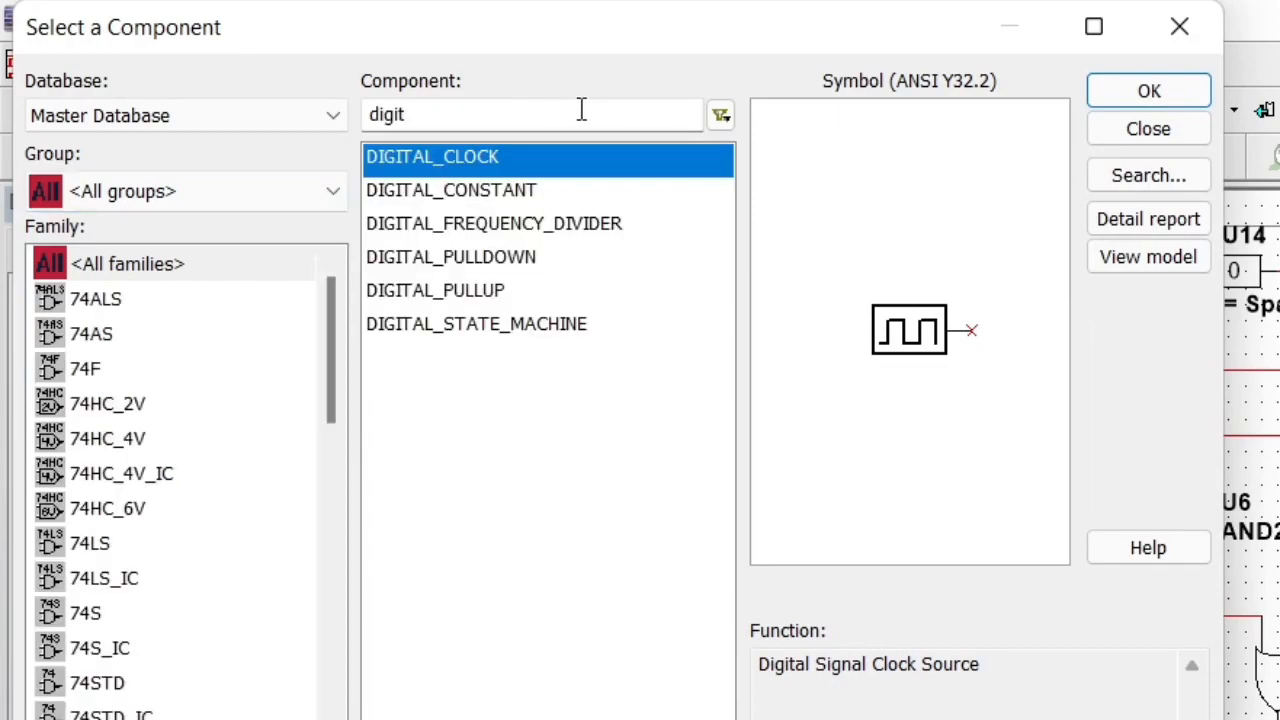
{"action": "left_click_drag", "start_coordinate": [412, 114], "coordinate": [362, 115]}
{"action": "type", "text": "pro"}
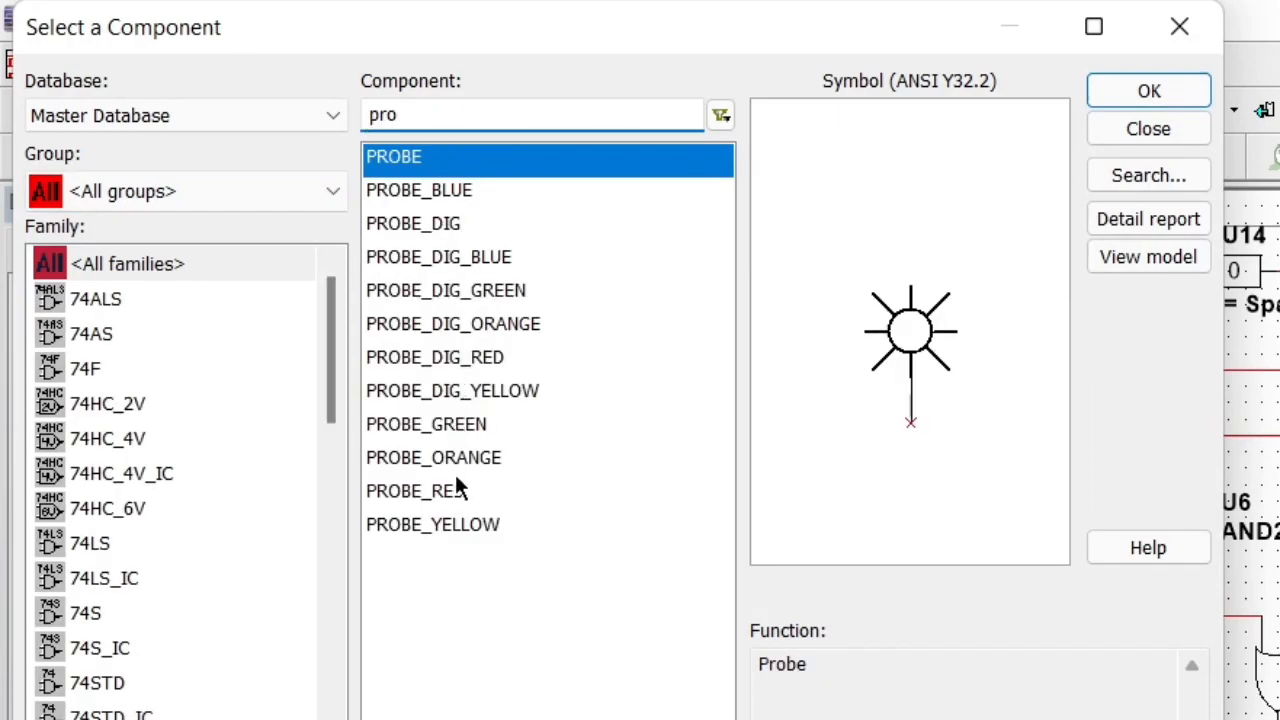
{"action": "left_click", "coordinate": [460, 465]}
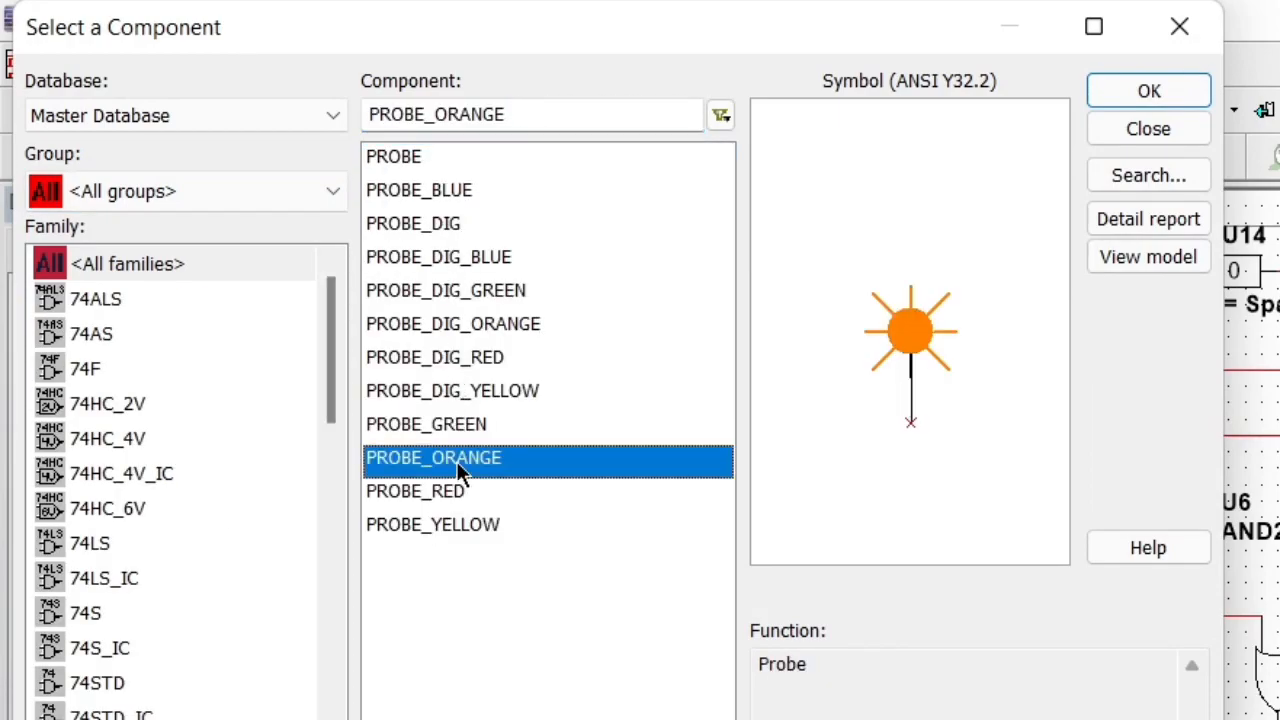
{"action": "left_click", "coordinate": [460, 424]}
{"action": "left_click", "coordinate": [1121, 89]}
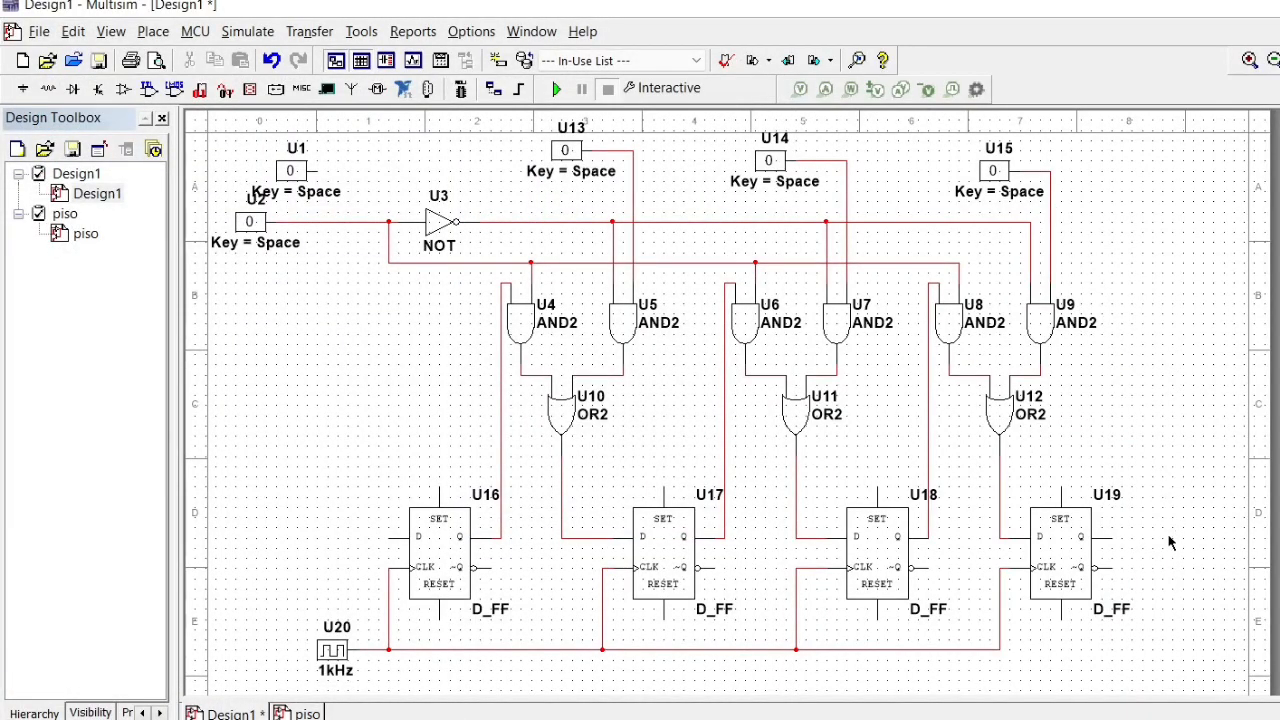
{"action": "left_click", "coordinate": [1170, 542]}
{"action": "key", "text": "Escape"}
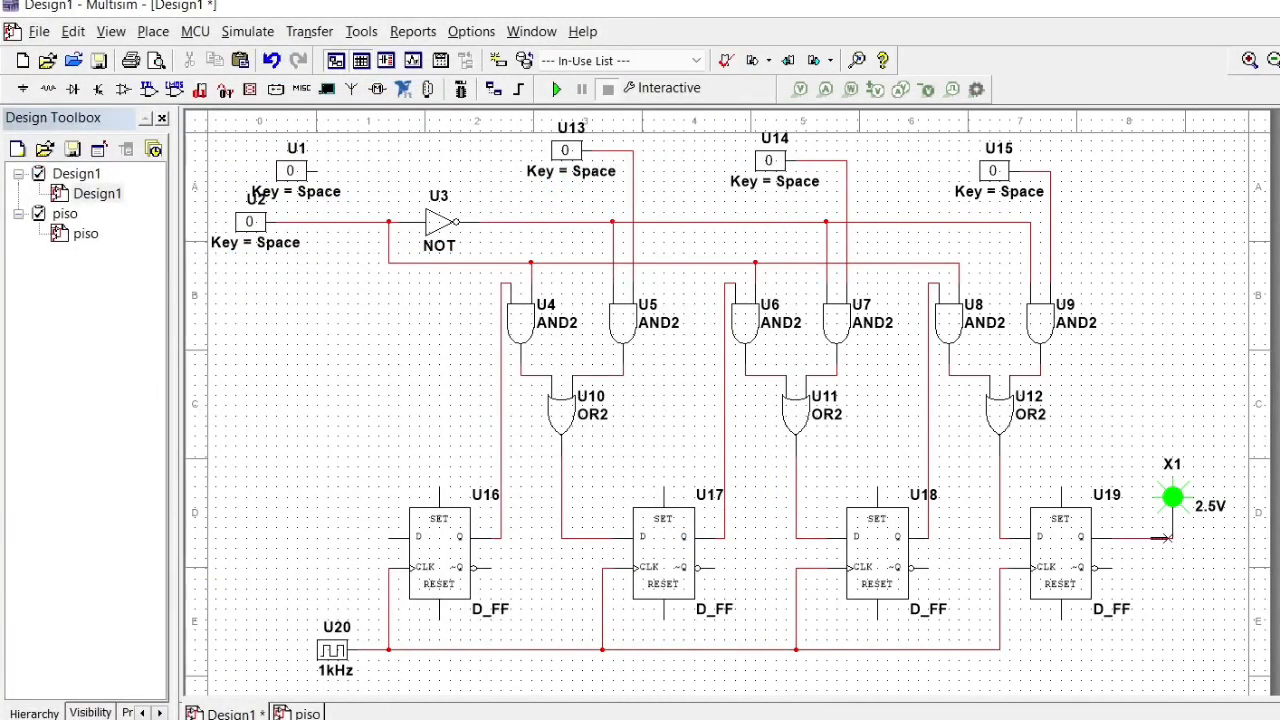
Set the digital clock U20's frequency to 50 Hz, and briefly run and stop the simulation.
{"action": "double_click", "coordinate": [326, 652]}
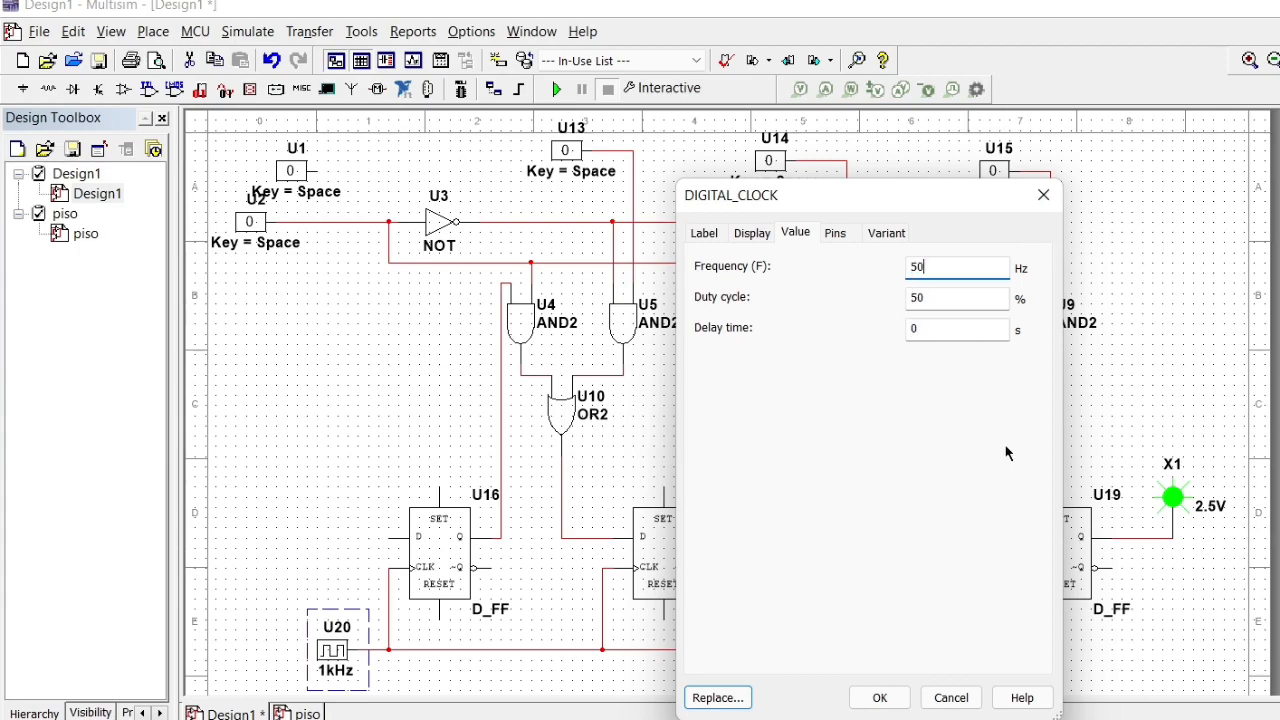
{"action": "left_click", "coordinate": [879, 698]}
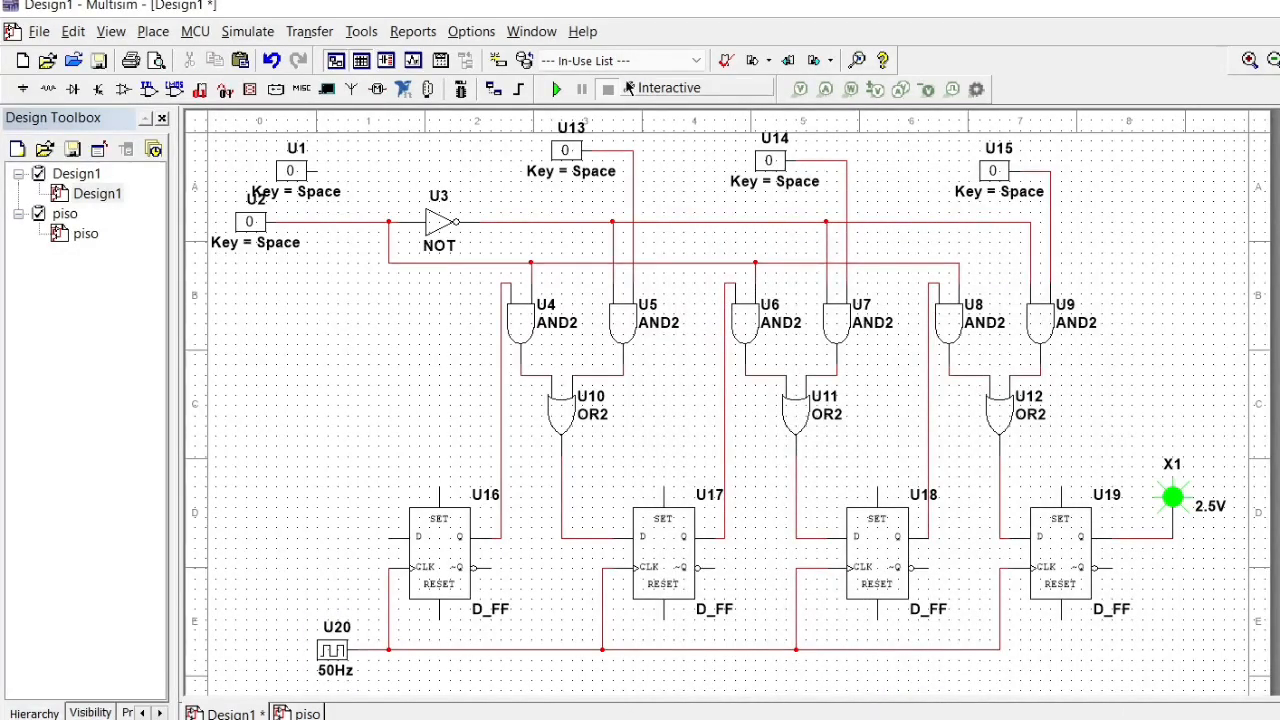
{"action": "left_click", "coordinate": [557, 90]}
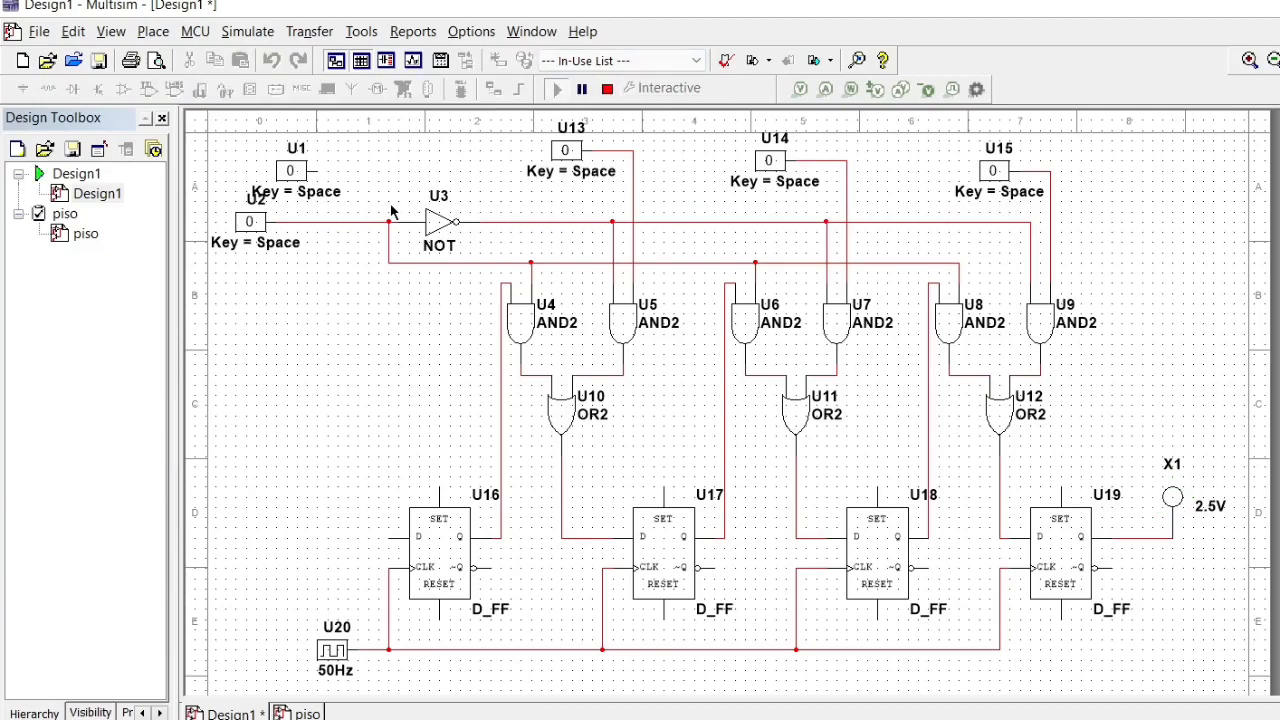
{"action": "left_click", "coordinate": [607, 88]}
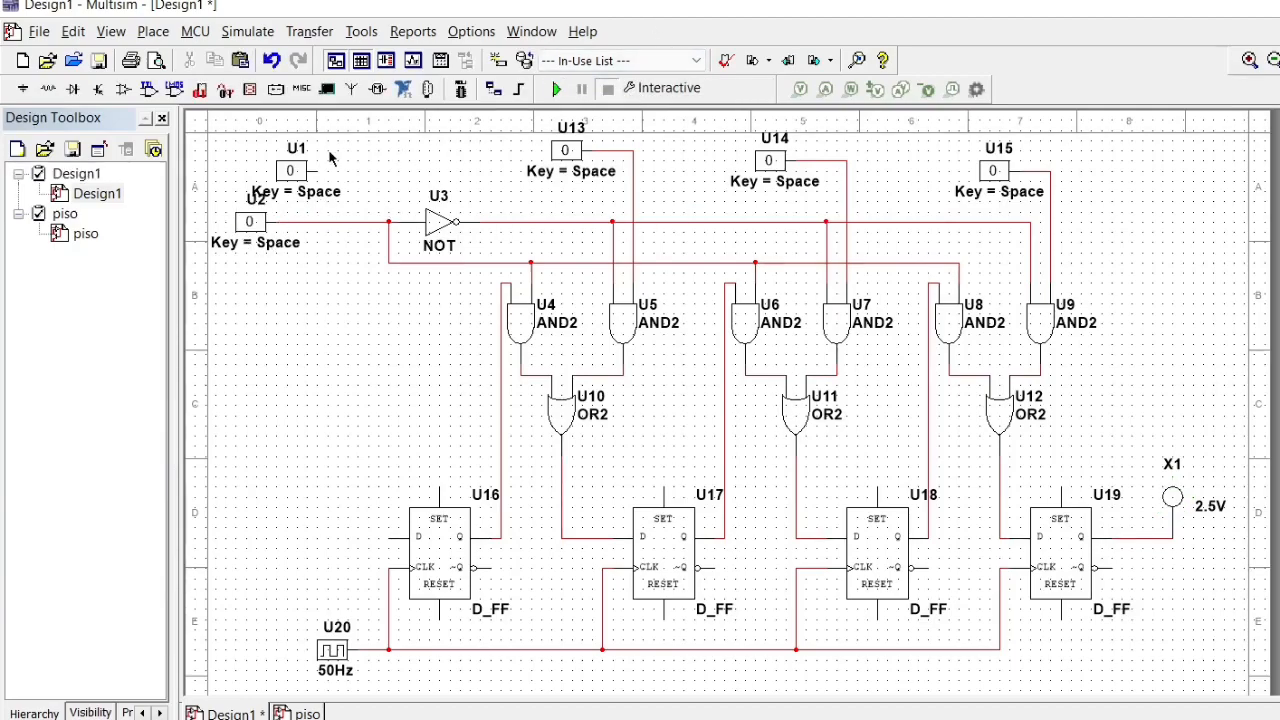
Wire digital constant U1 to the D input of flip-flop U16 and start the simulation.
{"action": "left_click", "coordinate": [331, 172]}
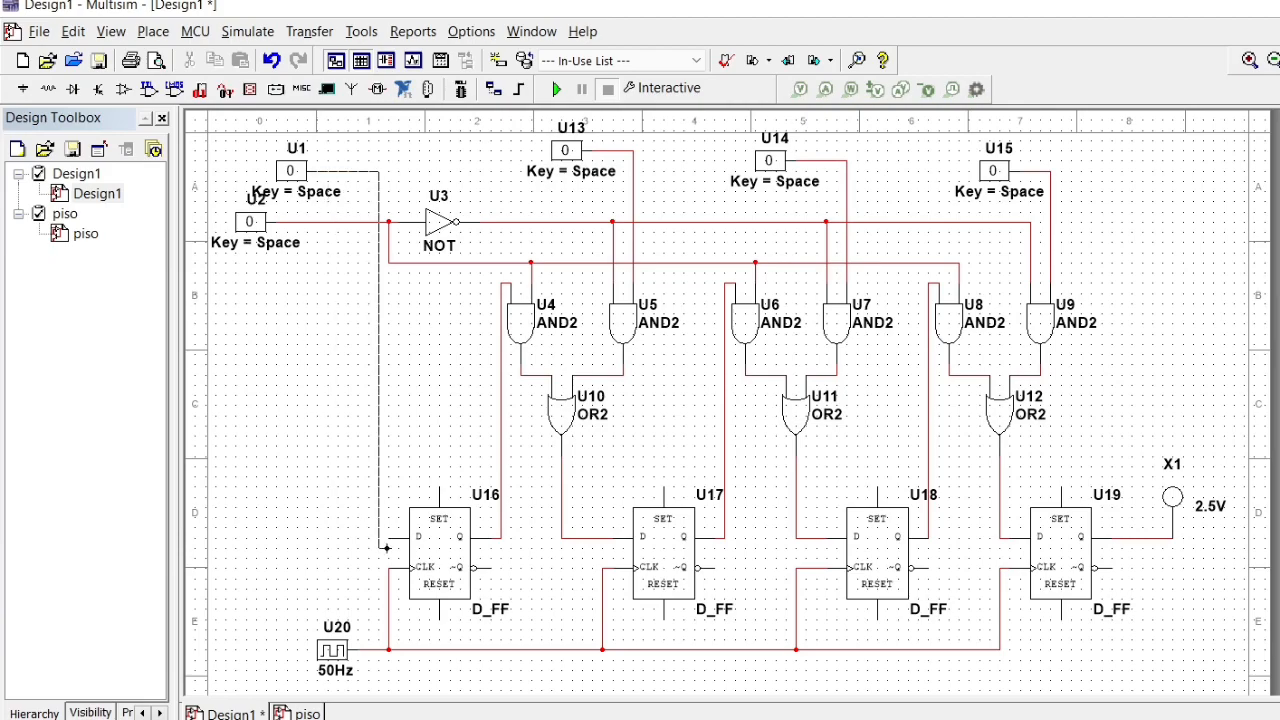
{"action": "left_click", "coordinate": [389, 539]}
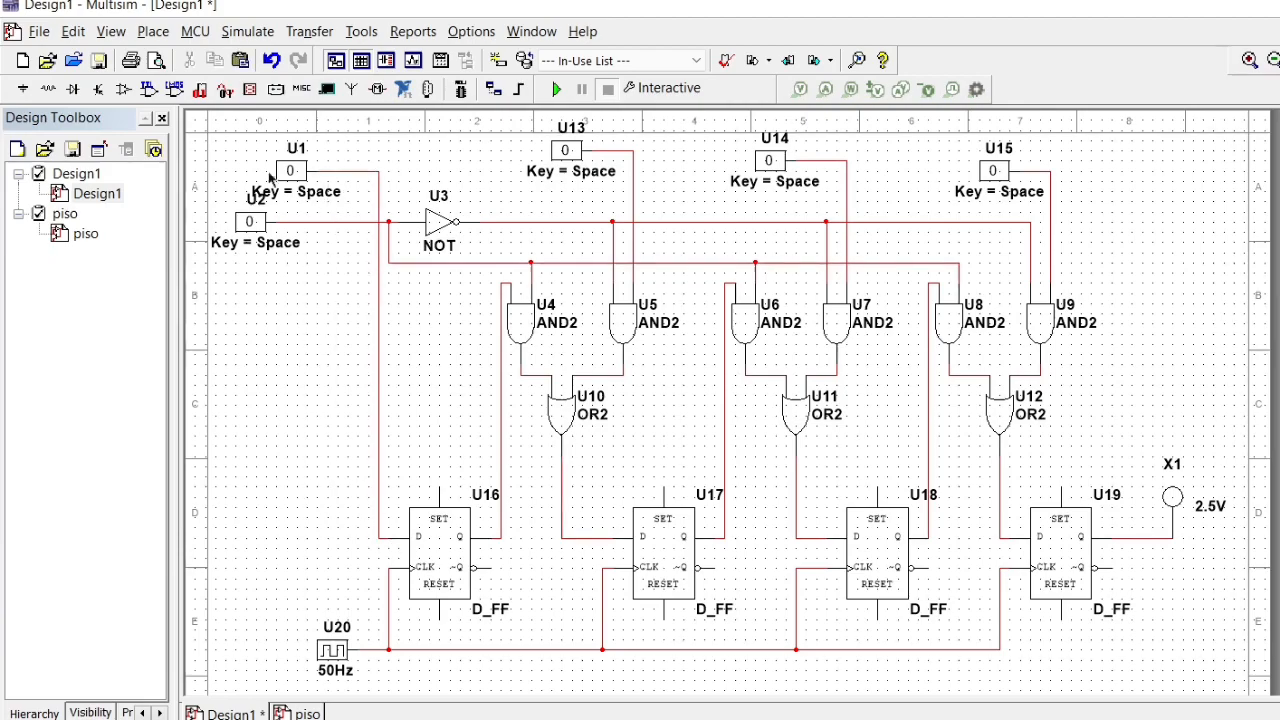
{"action": "left_click", "coordinate": [557, 90]}
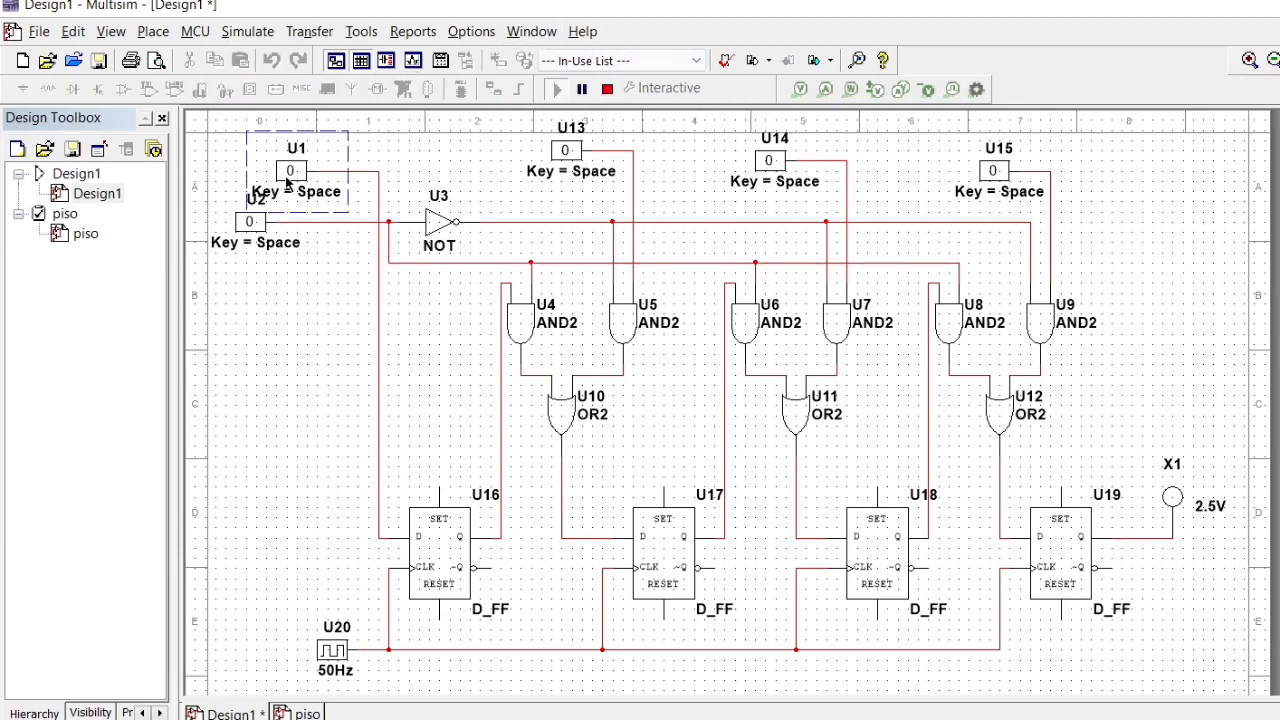
Toggle the parallel input constants U15 and U14 in the running simulation to exercise the output probe.
{"action": "left_click", "coordinate": [994, 171]}
{"action": "left_click", "coordinate": [993, 171]}
{"action": "left_click", "coordinate": [769, 161]}
{"action": "left_click", "coordinate": [993, 171]}
{"action": "left_click", "coordinate": [993, 171]}
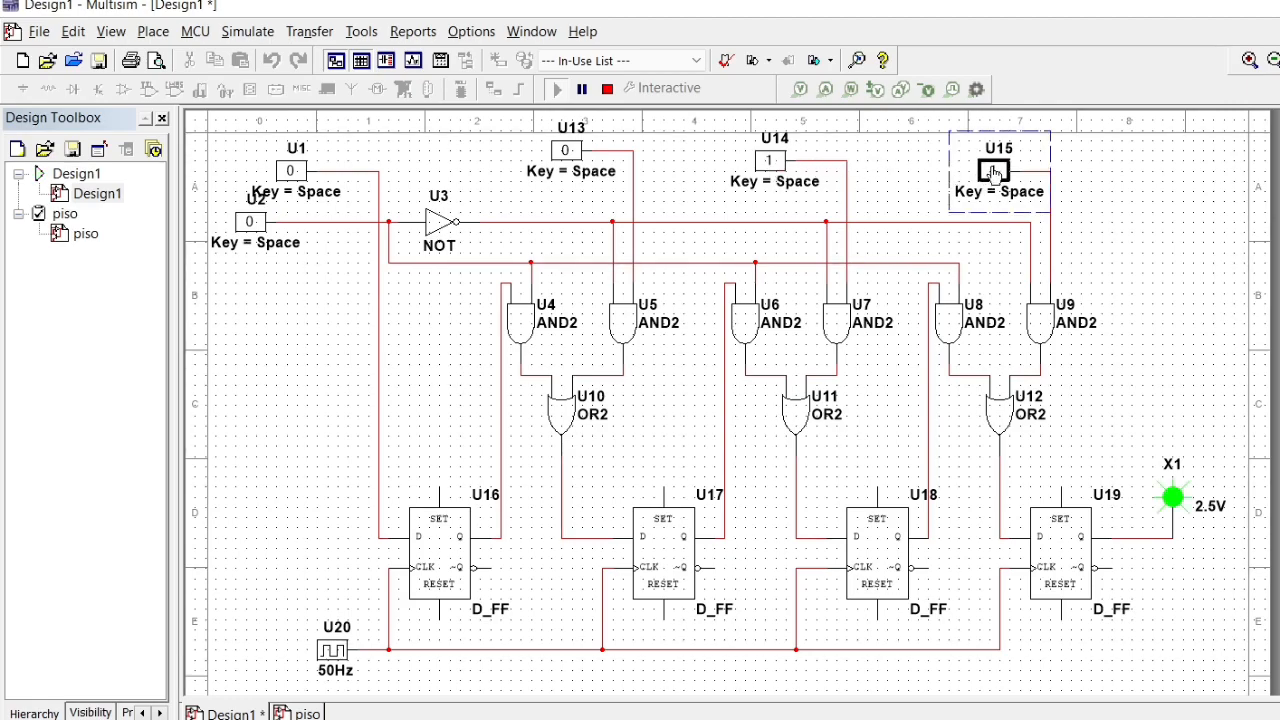
Toggle the input constants U1, U2 and U13 in the running simulation to test the remaining register inputs.
{"action": "left_click", "coordinate": [288, 172]}
{"action": "left_click", "coordinate": [250, 222]}
{"action": "left_click", "coordinate": [565, 150]}
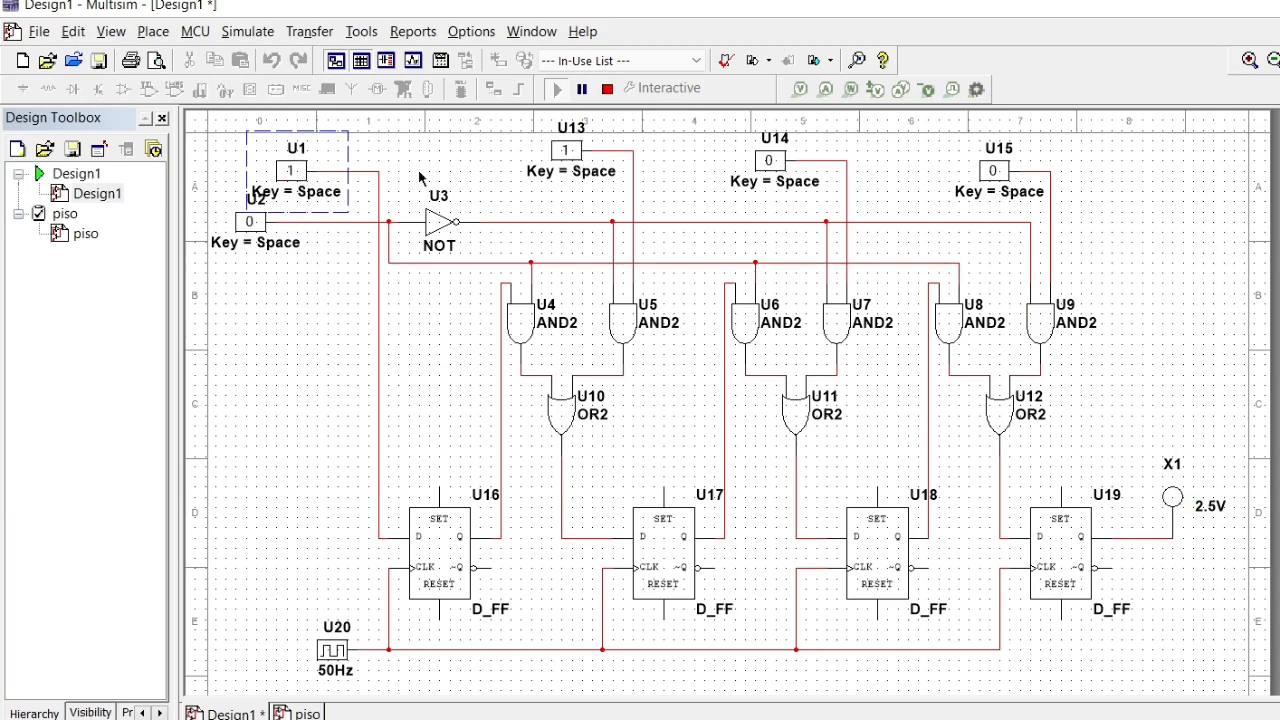
{"action": "left_click", "coordinate": [294, 187]}
{"action": "left_click", "coordinate": [291, 172]}
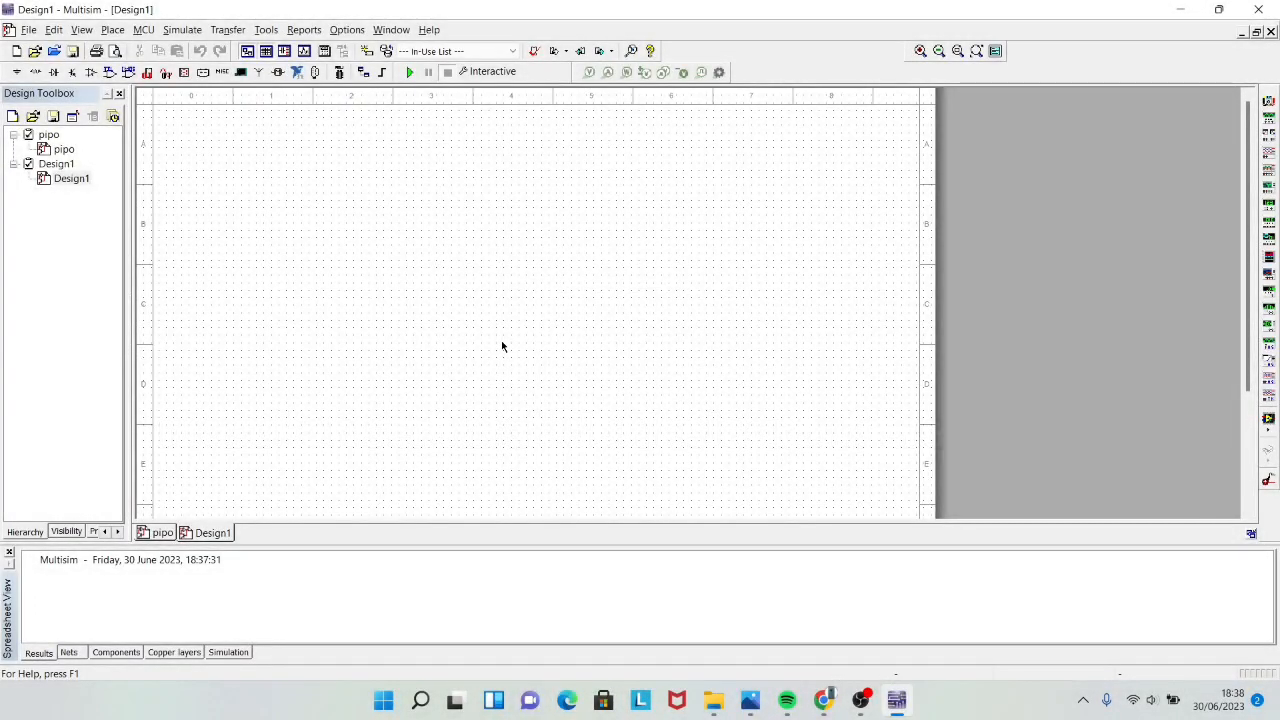
Find the 7474N D flip-flop across all component groups and place the first one on the blank Design1 sheet.
{"action": "left_click", "coordinate": [14, 73]}
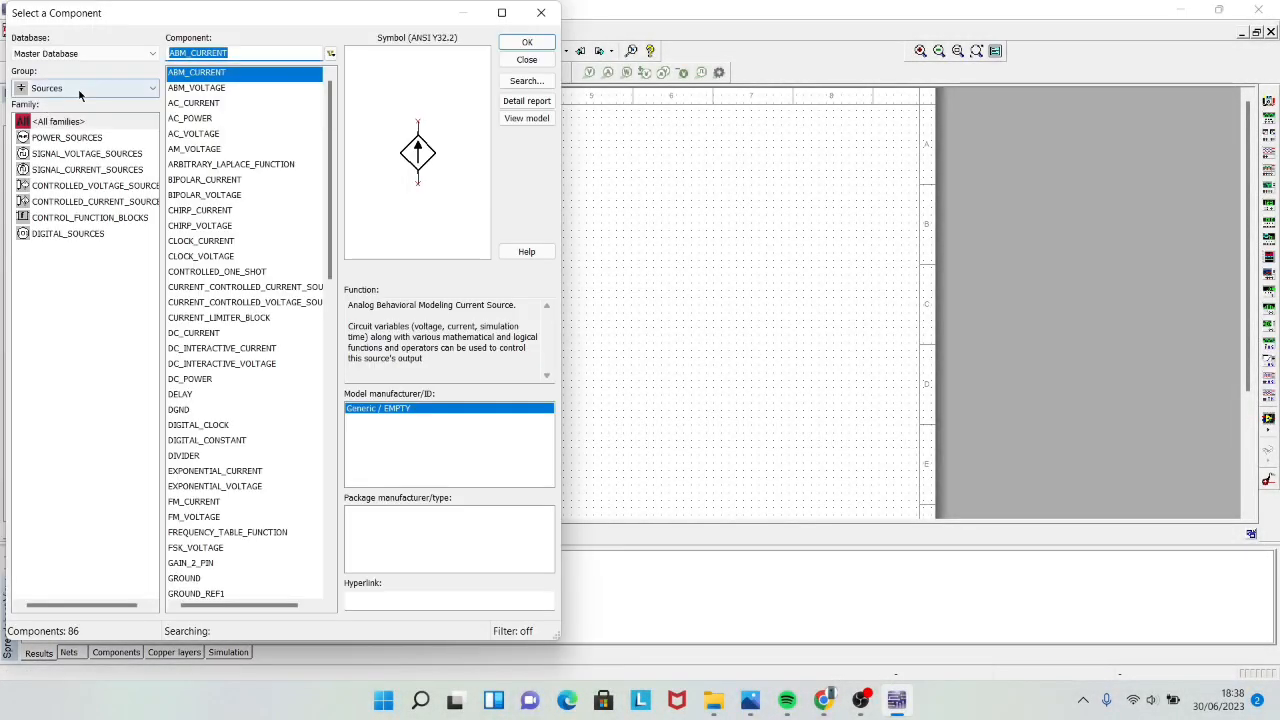
{"action": "left_click", "coordinate": [80, 93]}
{"action": "left_click", "coordinate": [80, 107]}
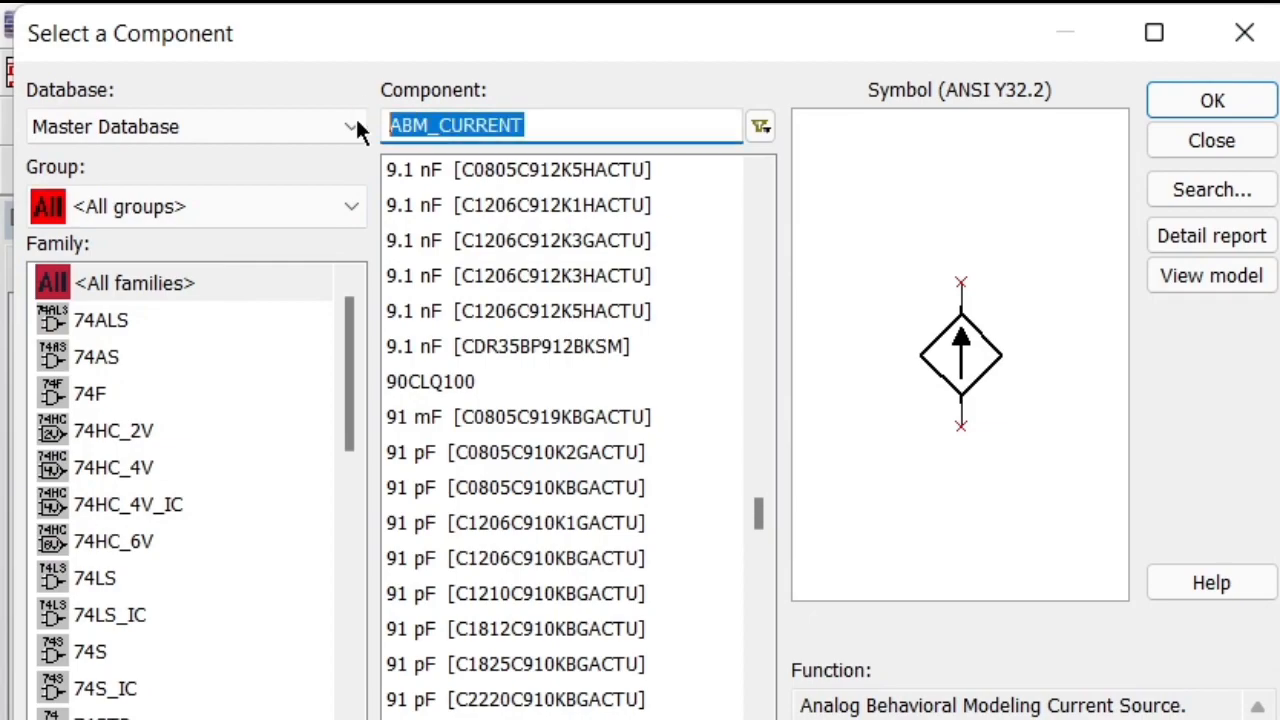
{"action": "type", "text": "7474"}
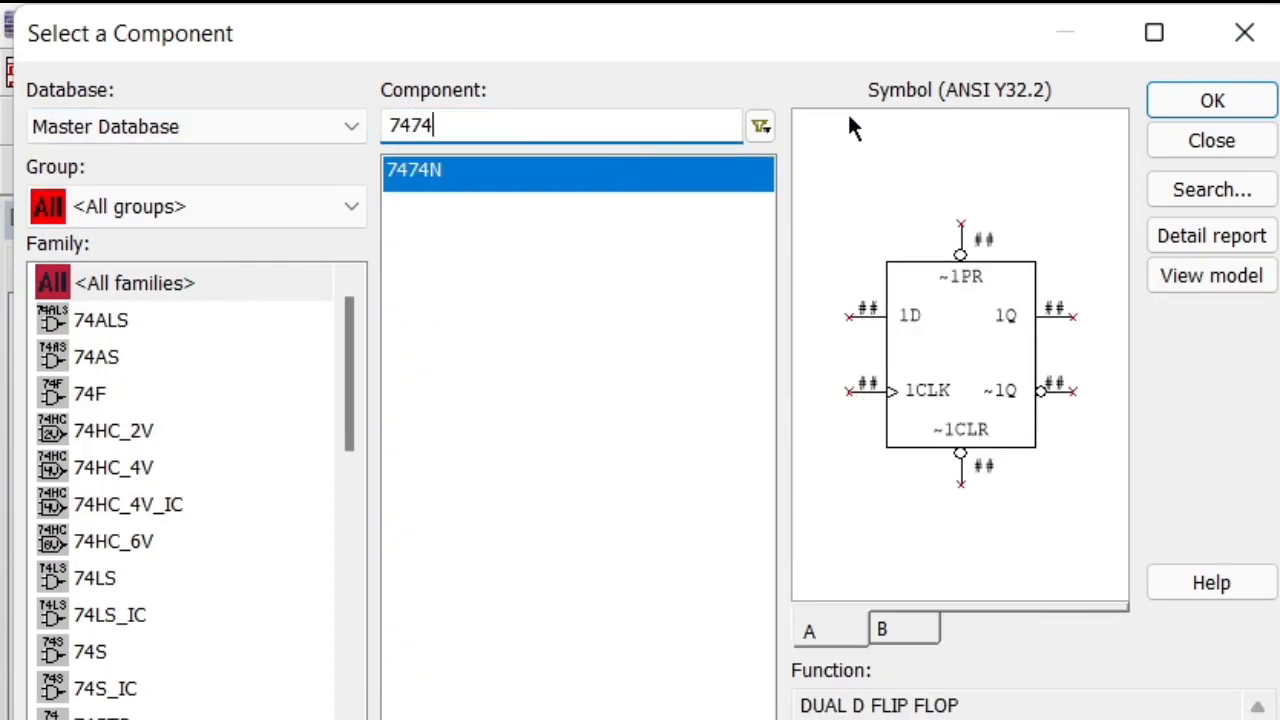
{"action": "left_click", "coordinate": [1158, 100]}
{"action": "left_click", "coordinate": [701, 32]}
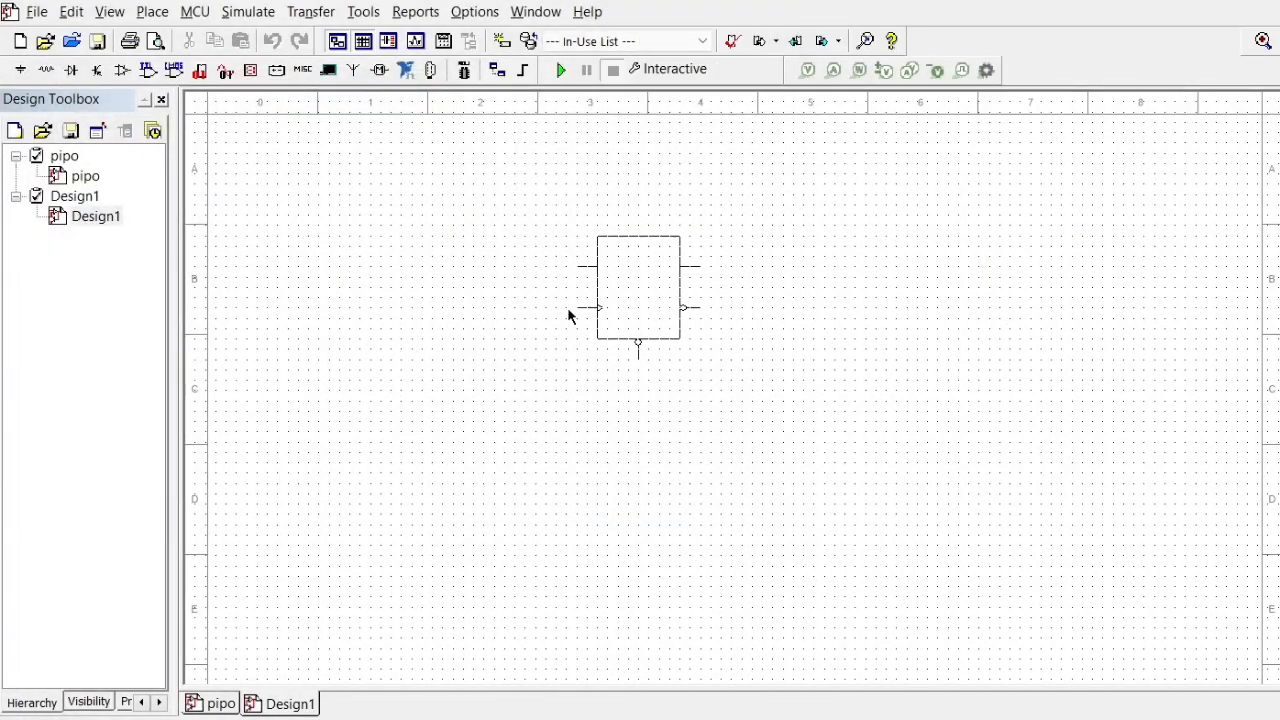
{"action": "left_click", "coordinate": [557, 93]}
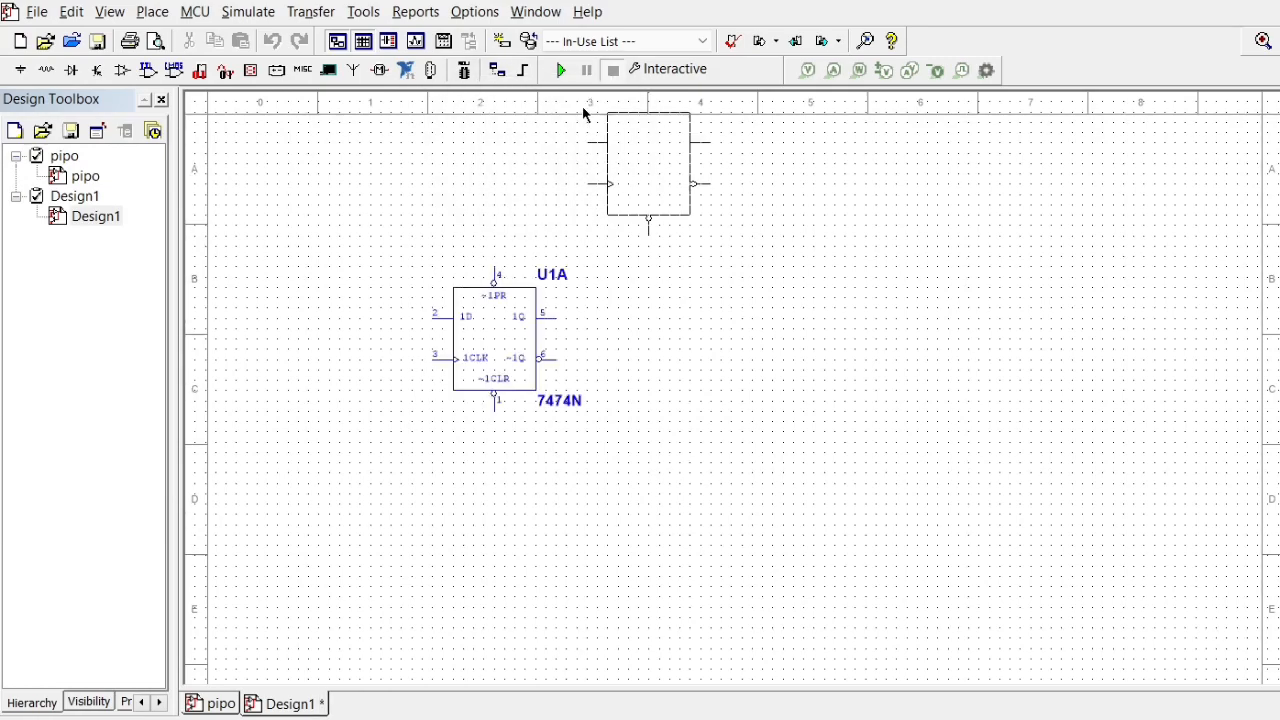
Place three more 7474N flip-flops in a row to the right of U1A.
{"action": "left_click", "coordinate": [636, 358]}
{"action": "left_click", "coordinate": [606, 346]}
{"action": "left_click", "coordinate": [838, 360]}
{"action": "left_click", "coordinate": [809, 338]}
{"action": "left_click", "coordinate": [1024, 360]}
{"action": "left_click", "coordinate": [997, 465]}
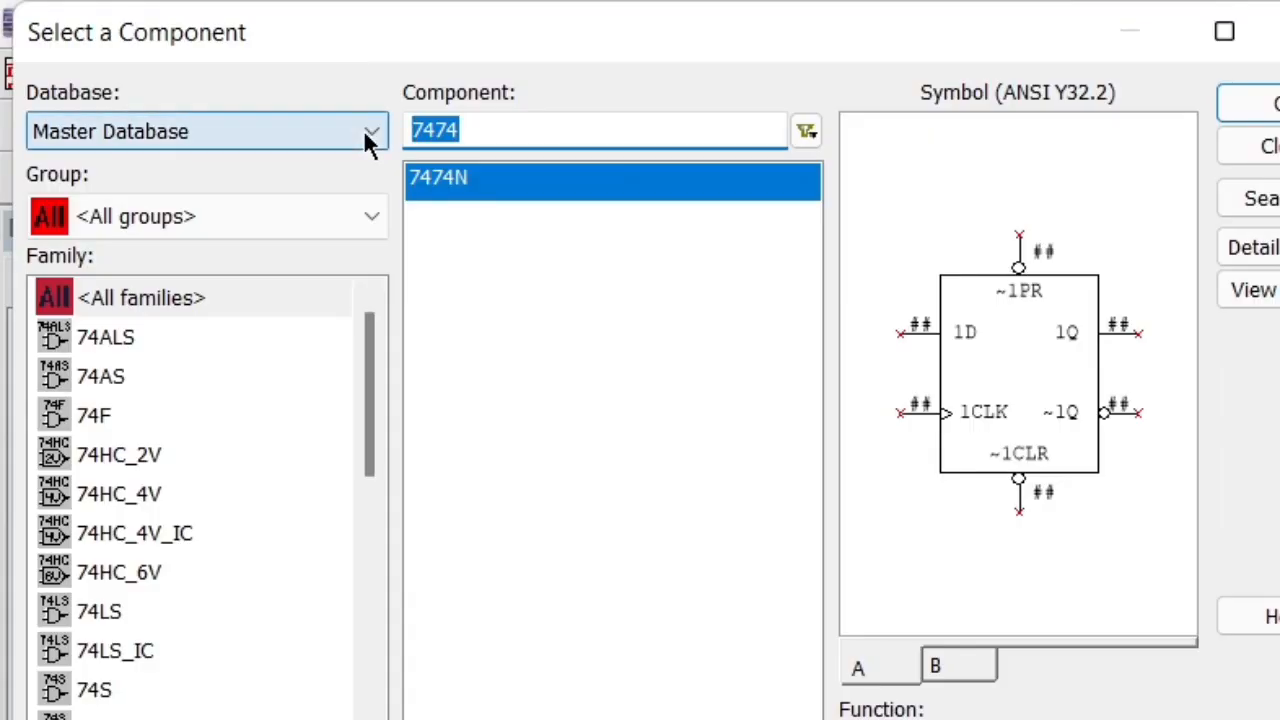
Find VCC across all component groups, place it below and left of U1A, and flip it vertically.
{"action": "type", "text": "vcc"}
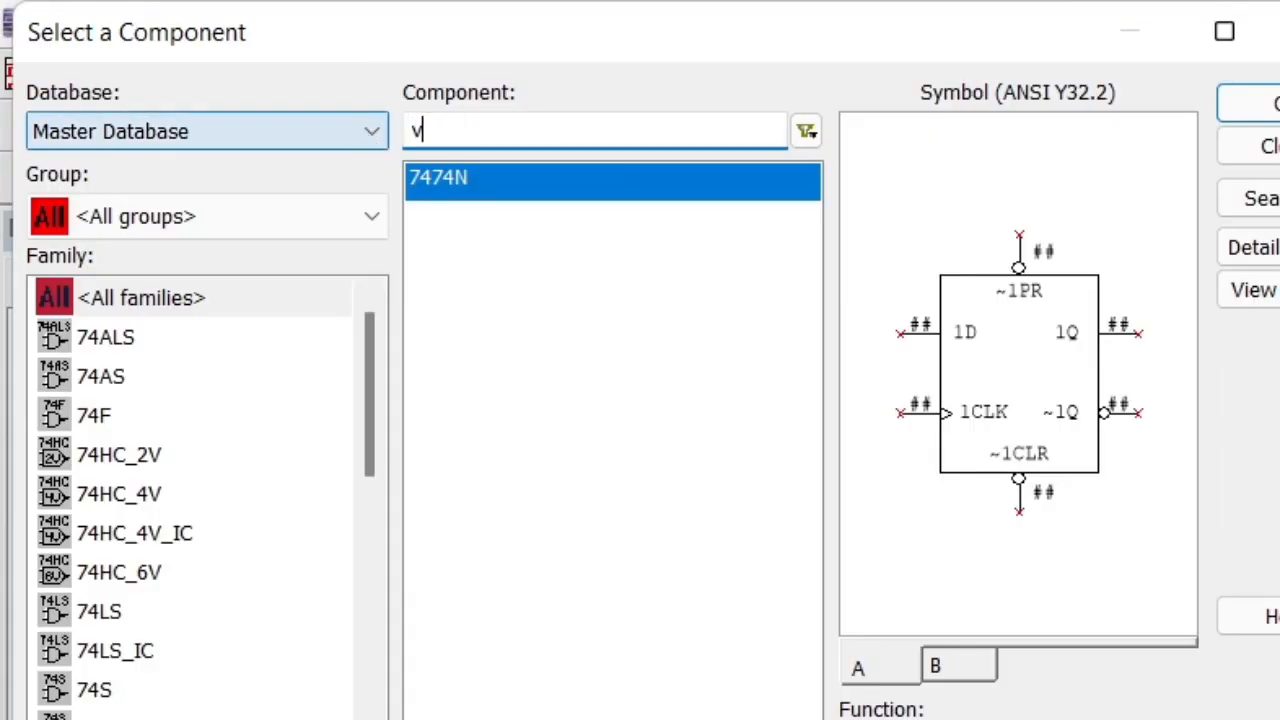
{"action": "left_click", "coordinate": [1248, 106]}
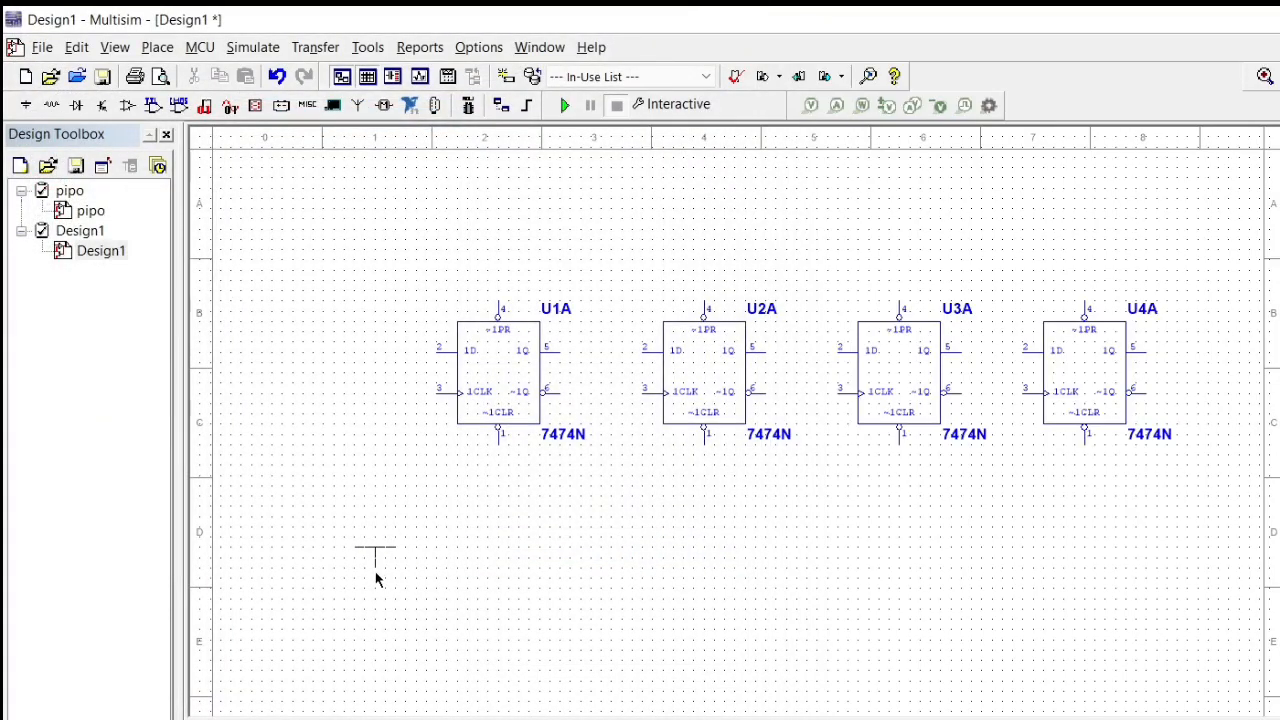
{"action": "left_click", "coordinate": [392, 640]}
{"action": "left_click", "coordinate": [1009, 560]}
{"action": "left_click", "coordinate": [745, 23]}
{"action": "right_click", "coordinate": [402, 618]}
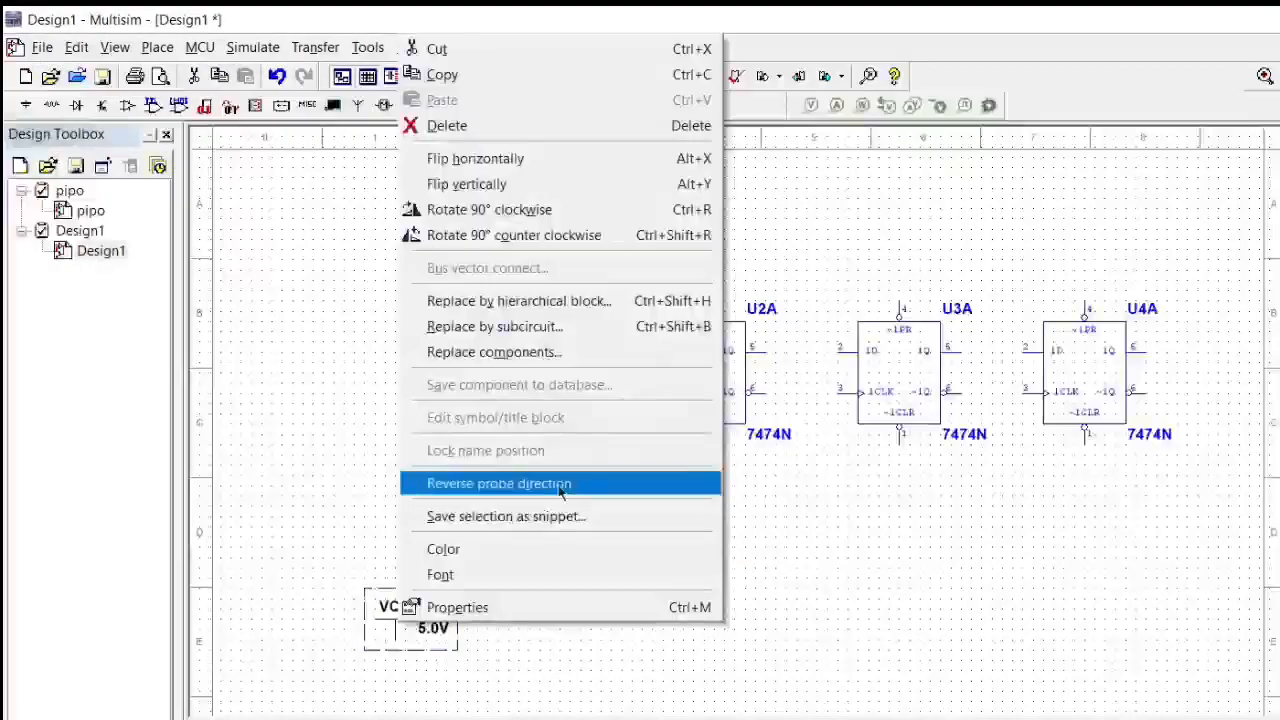
{"action": "left_click", "coordinate": [470, 157]}
{"action": "left_click", "coordinate": [661, 617]}
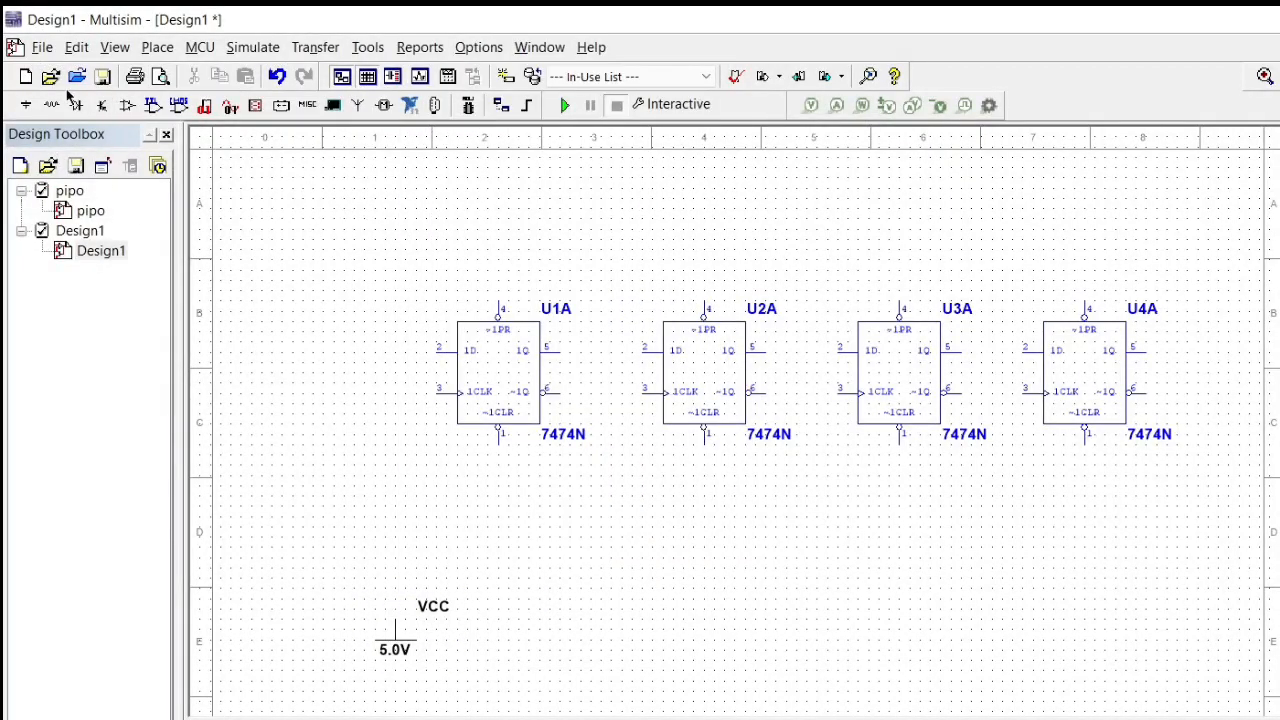
Find the DIPSW1 switch across all component groups and place it above the VCC source.
{"action": "left_click", "coordinate": [26, 105]}
{"action": "left_click", "coordinate": [40, 129]}
{"action": "scroll", "coordinate": [44, 147], "scroll_direction": "up", "scroll_amount": 1}
{"action": "left_click", "coordinate": [44, 147]}
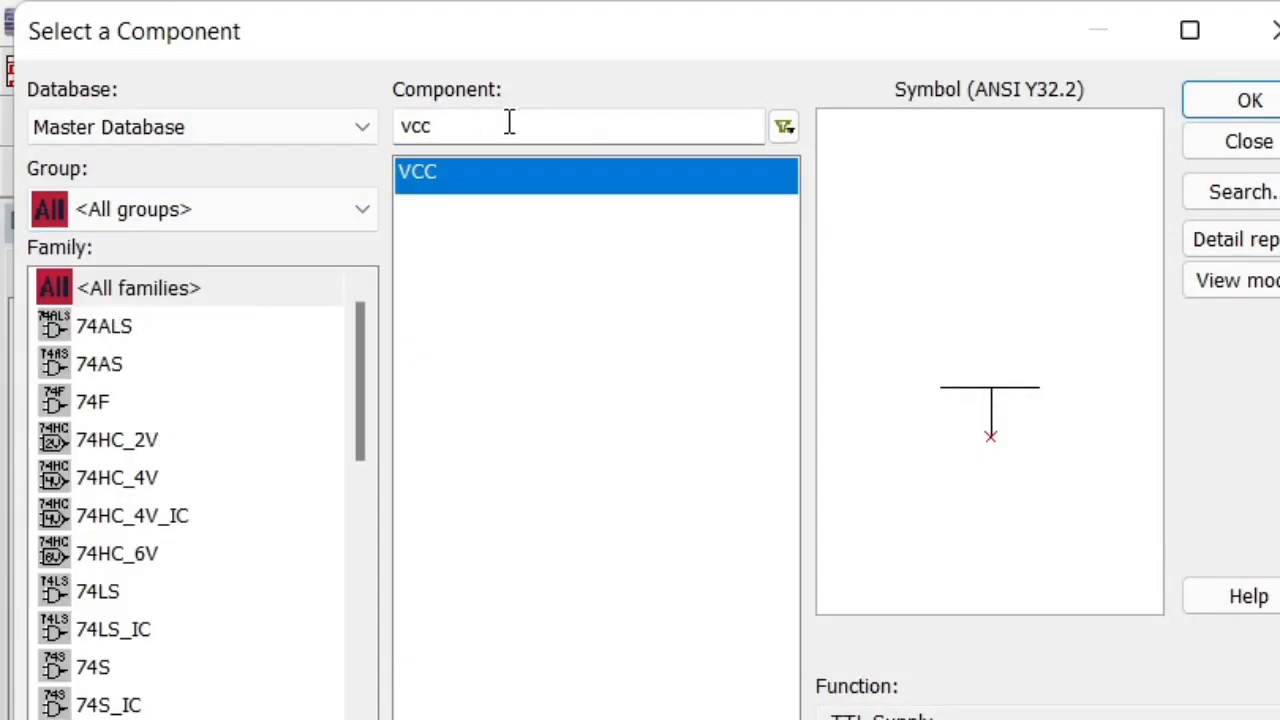
{"action": "left_click_drag", "start_coordinate": [509, 122], "coordinate": [379, 126]}
{"action": "type", "text": "dips"}
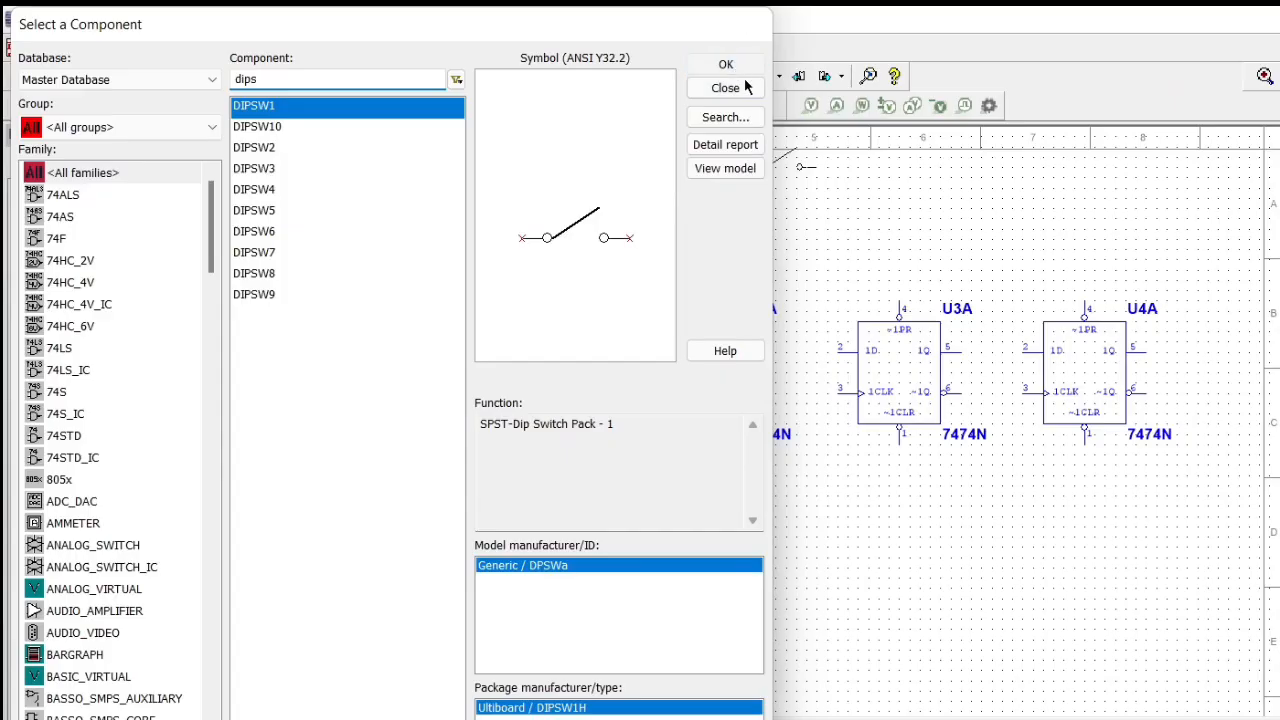
{"action": "left_click", "coordinate": [1250, 100]}
{"action": "left_click", "coordinate": [371, 535]}
{"action": "left_click", "coordinate": [1276, 30]}
Rotate switch S1 90° clockwise and align it directly above the VCC source.
{"action": "left_click", "coordinate": [397, 553]}
{"action": "right_click", "coordinate": [397, 553]}
{"action": "left_click", "coordinate": [520, 208]}
{"action": "left_click_drag", "start_coordinate": [394, 544], "coordinate": [398, 539]}
Wire switch S1 between VCC and the 1D input of flip-flop U1A.
{"action": "left_click", "coordinate": [362, 635]}
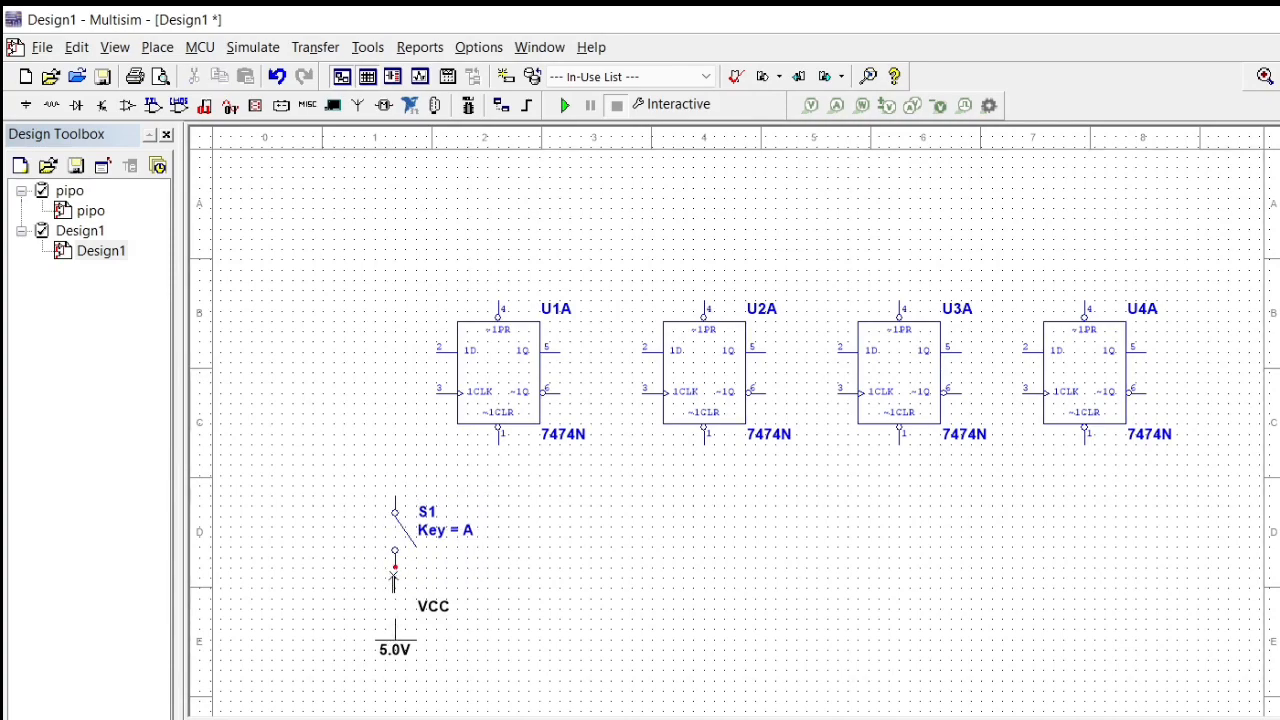
{"action": "left_click", "coordinate": [436, 352]}
{"action": "left_click", "coordinate": [396, 510]}
Find PROBE_GREEN across all component groups and place one beside the 1Q output of U1A.
{"action": "left_click", "coordinate": [26, 104]}
{"action": "left_click", "coordinate": [81, 126]}
{"action": "left_click", "coordinate": [98, 155]}
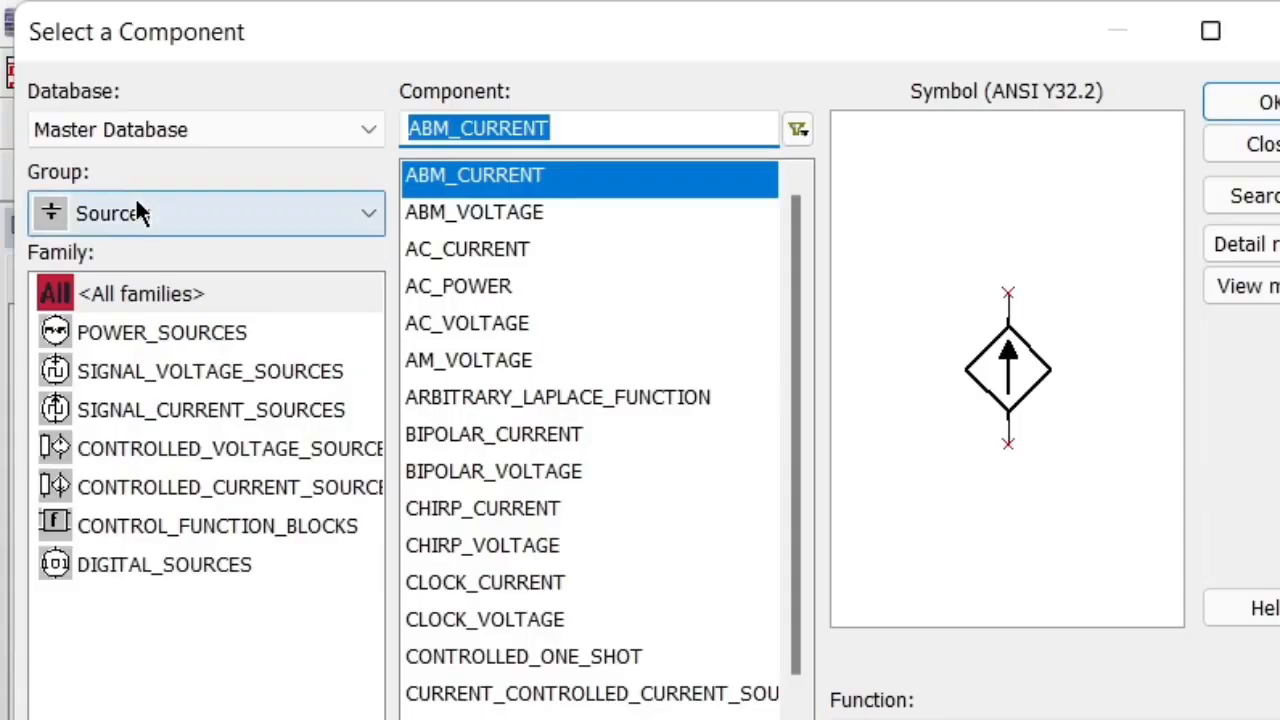
{"action": "type", "text": "dips"}
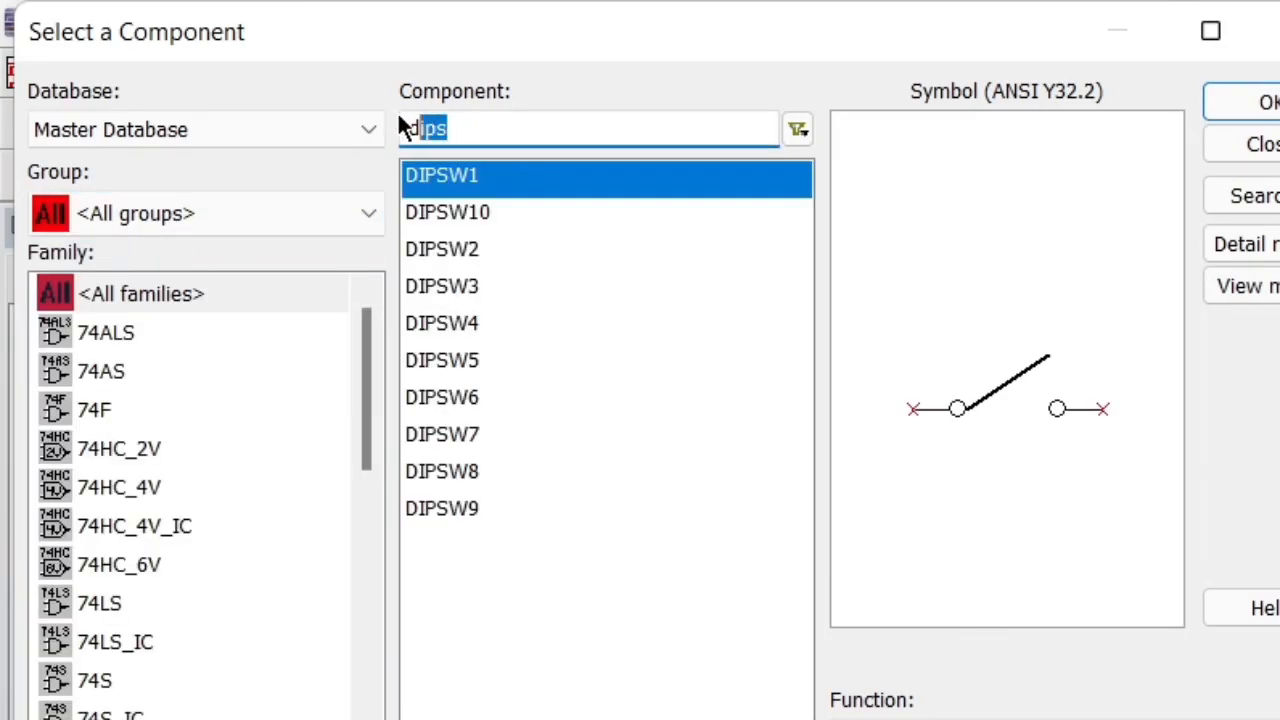
{"action": "key", "text": "BackSpace"}
{"action": "key", "text": "BackSpace"}
{"action": "type", "text": "pro"}
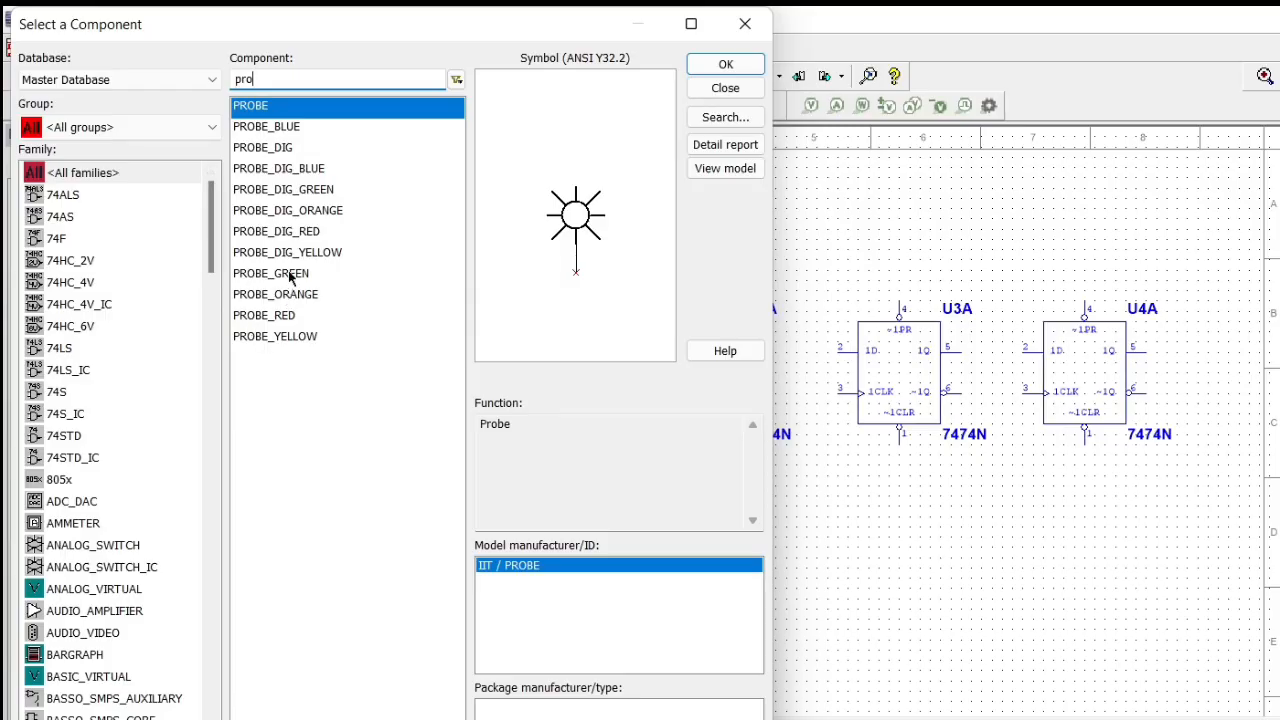
{"action": "left_click", "coordinate": [471, 471]}
{"action": "left_click", "coordinate": [1240, 102]}
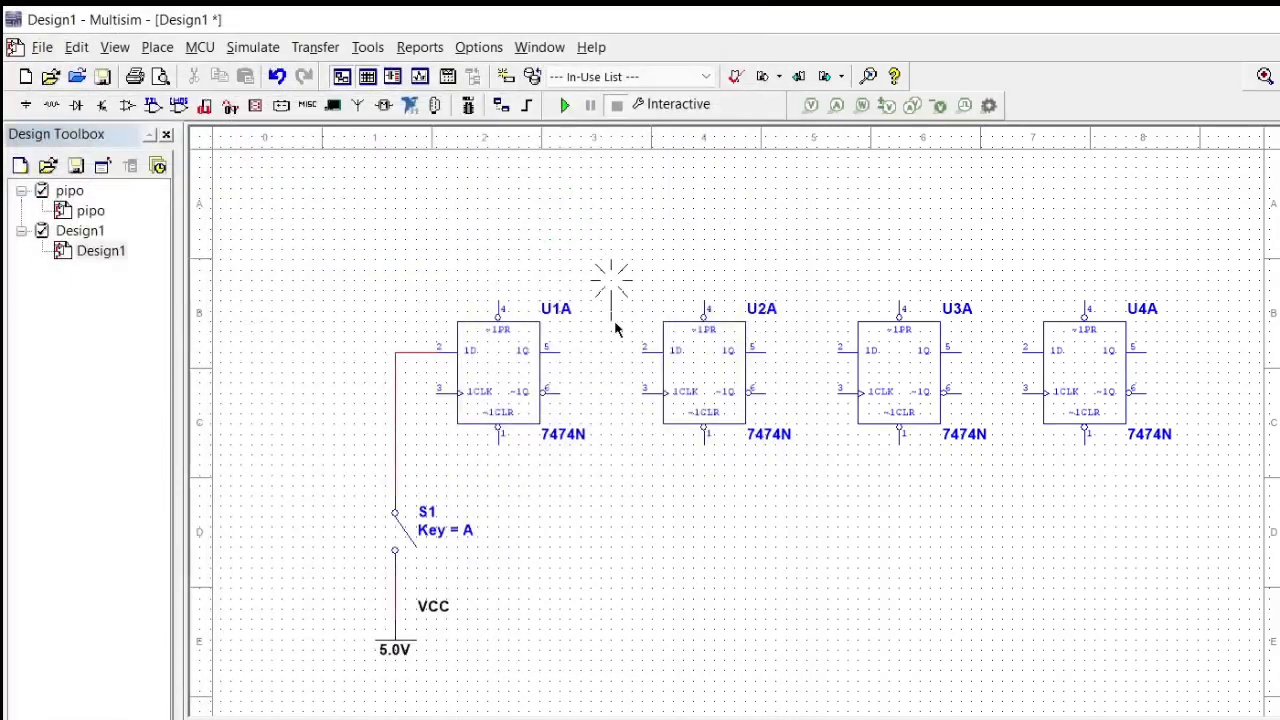
{"action": "left_click", "coordinate": [595, 348]}
Place three more green probes beside the 1Q outputs of flip-flops U2A, U3A and U4A.
{"action": "left_click", "coordinate": [726, 64]}
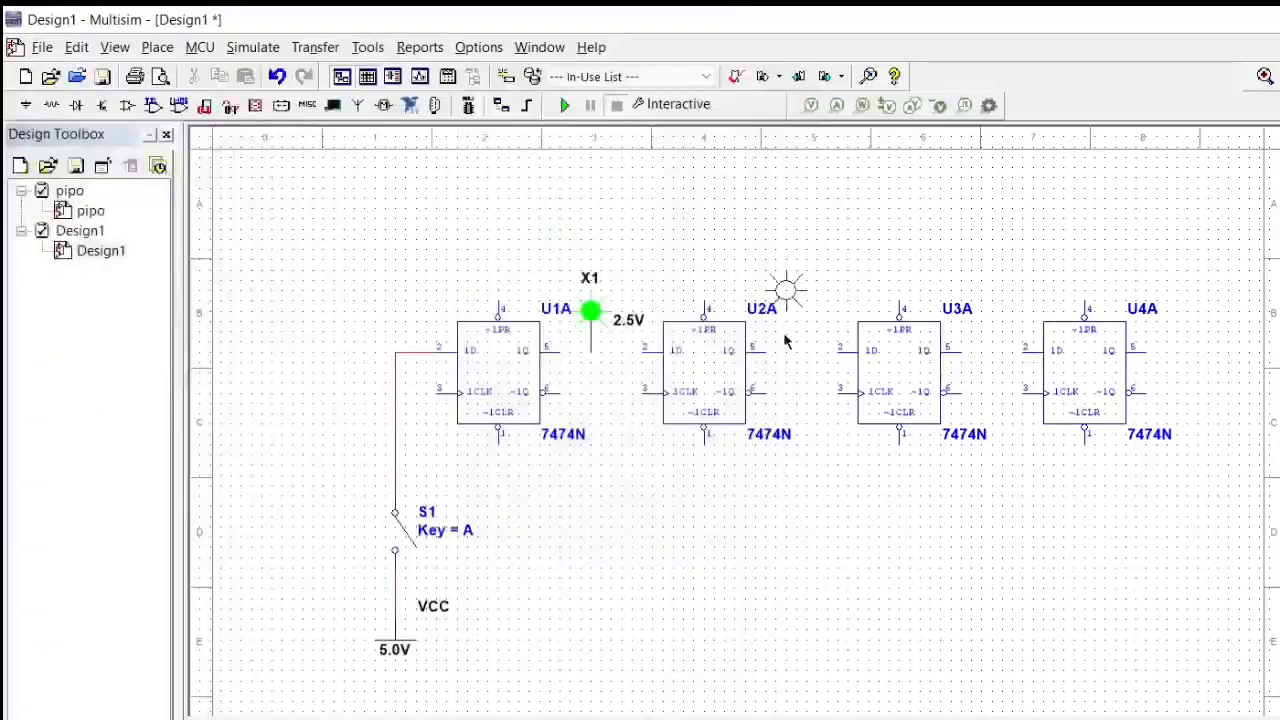
{"action": "left_click", "coordinate": [790, 350]}
{"action": "left_click", "coordinate": [726, 64]}
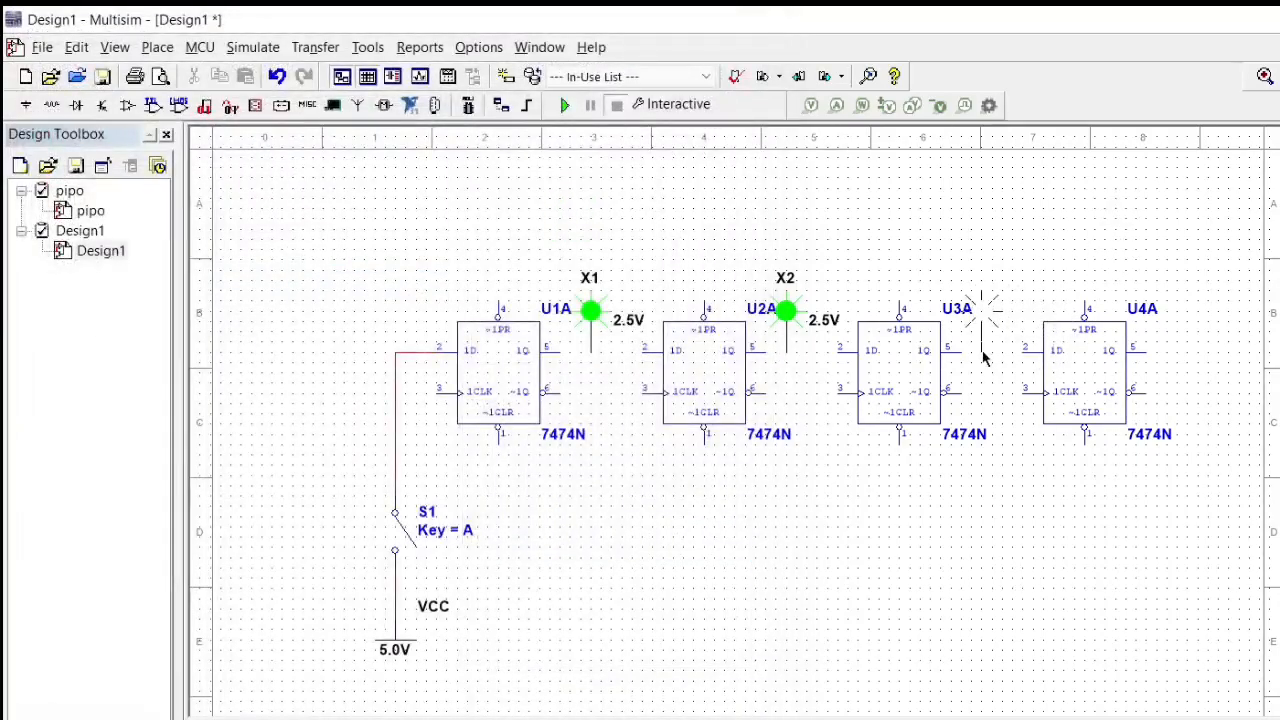
{"action": "left_click", "coordinate": [981, 350]}
{"action": "left_click", "coordinate": [726, 64]}
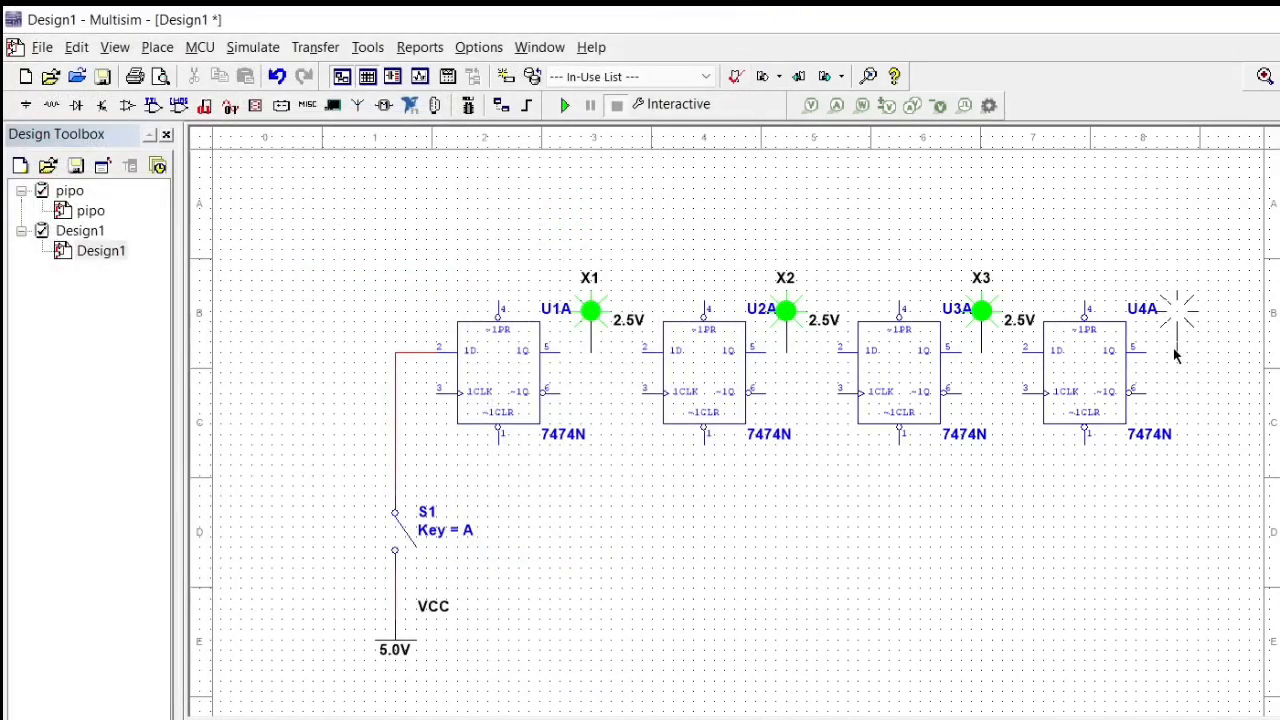
{"action": "left_click", "coordinate": [1177, 346]}
{"action": "left_click", "coordinate": [725, 88]}
Wire the 1Q outputs of the four flip-flops to their adjacent green probes X1 to X4.
{"action": "left_click", "coordinate": [560, 352]}
{"action": "left_click", "coordinate": [591, 352]}
{"action": "left_click", "coordinate": [1177, 352]}
Find DIGITAL_CLOCK across all component groups and place it below and right of flip-flop U4A.
{"action": "left_click", "coordinate": [26, 106]}
{"action": "left_click", "coordinate": [72, 127]}
{"action": "left_click", "coordinate": [74, 151]}
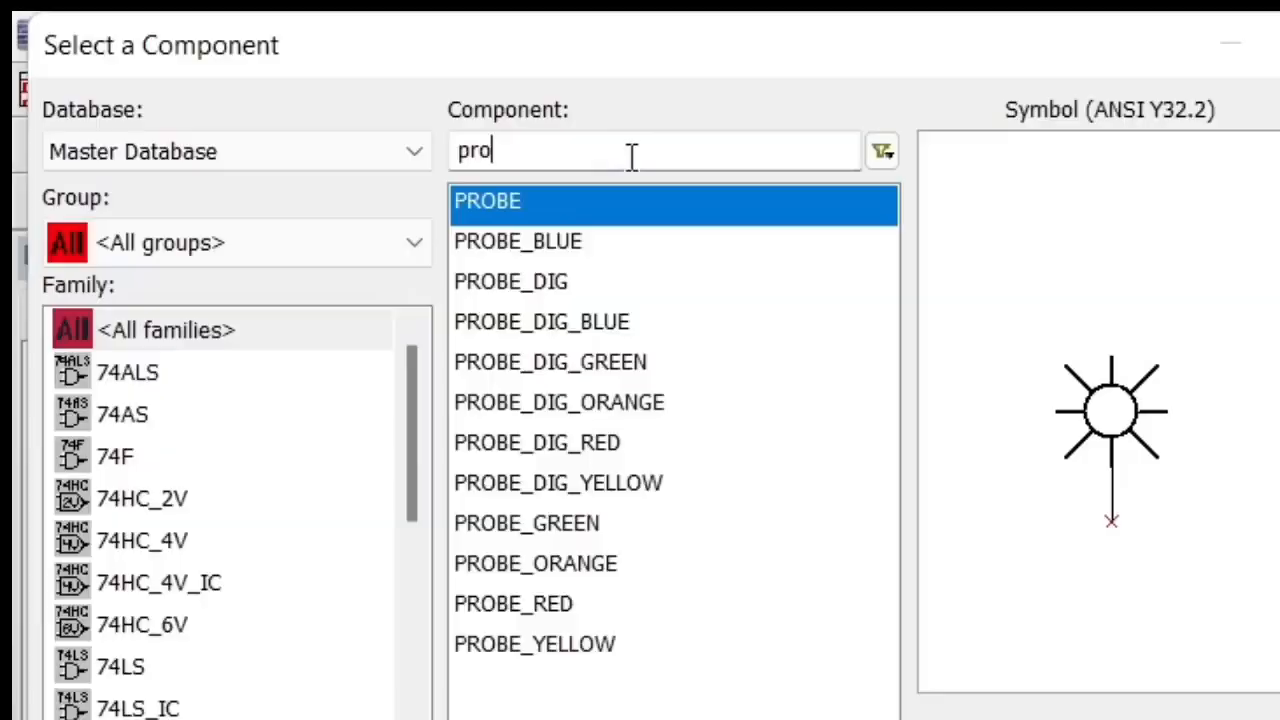
{"action": "double_click", "coordinate": [631, 157]}
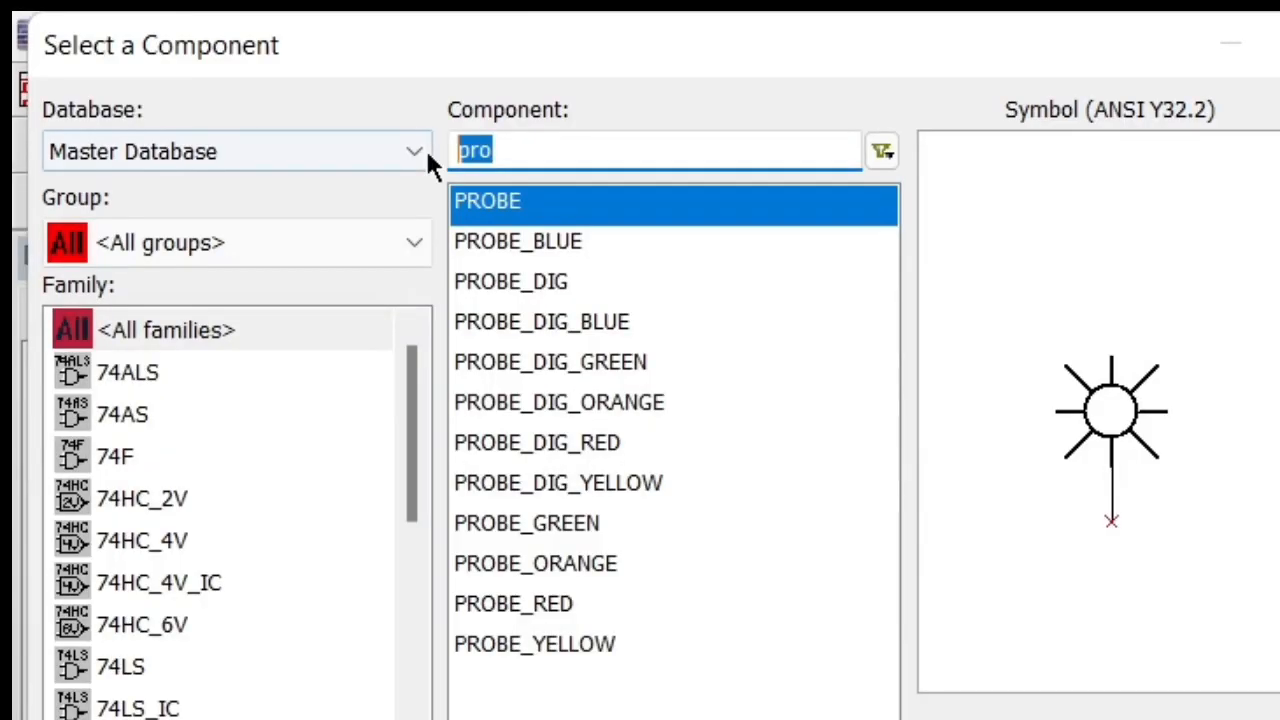
{"action": "type", "text": "digit"}
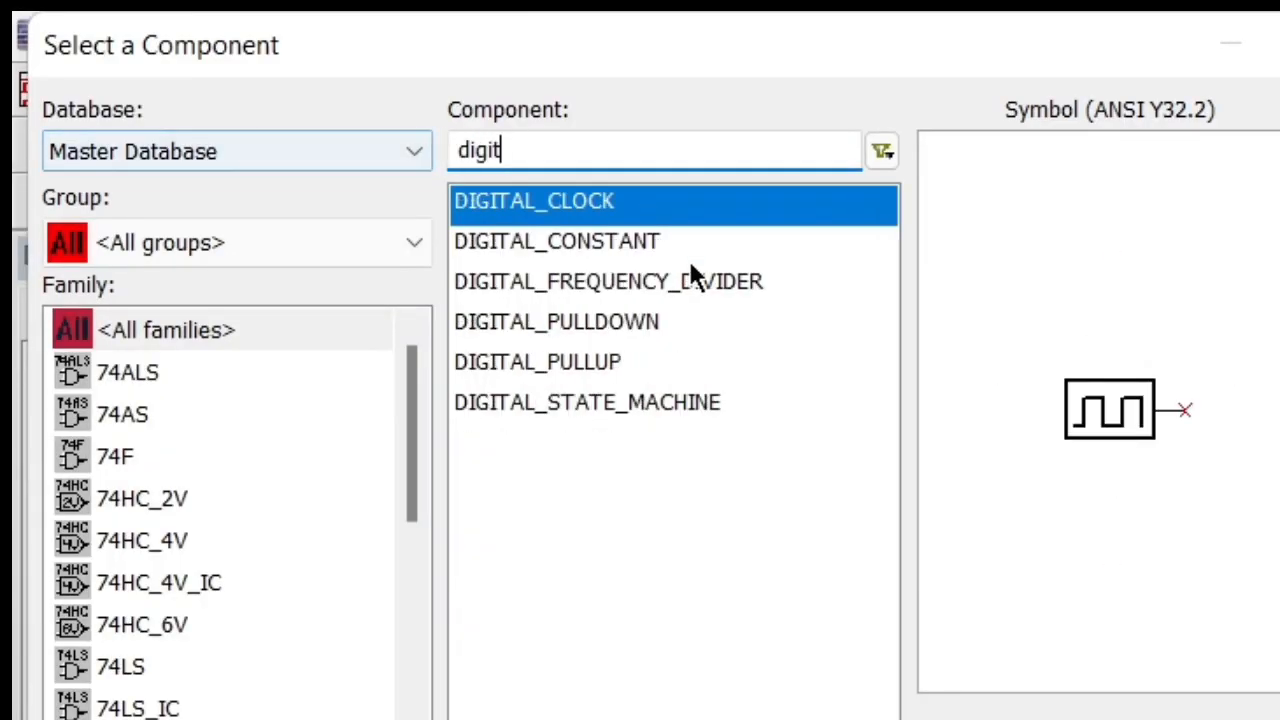
{"action": "left_click", "coordinate": [700, 198]}
{"action": "left_click", "coordinate": [735, 65]}
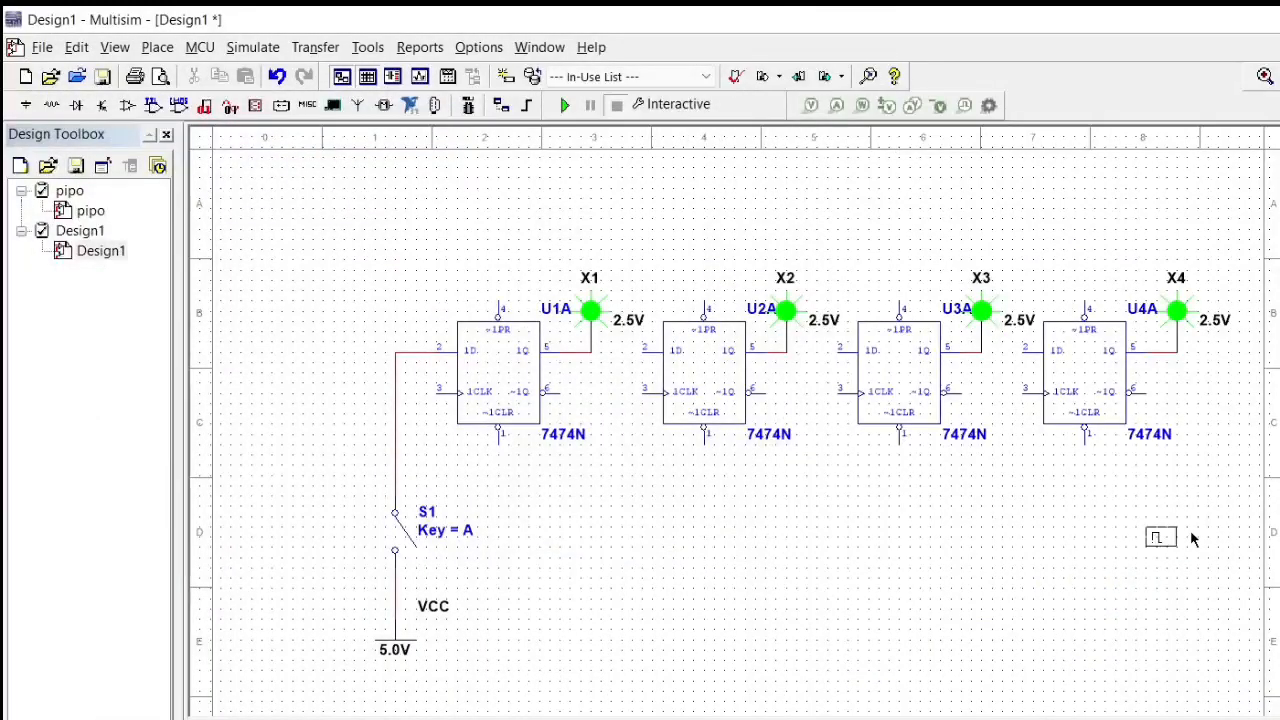
{"action": "left_click", "coordinate": [1210, 480]}
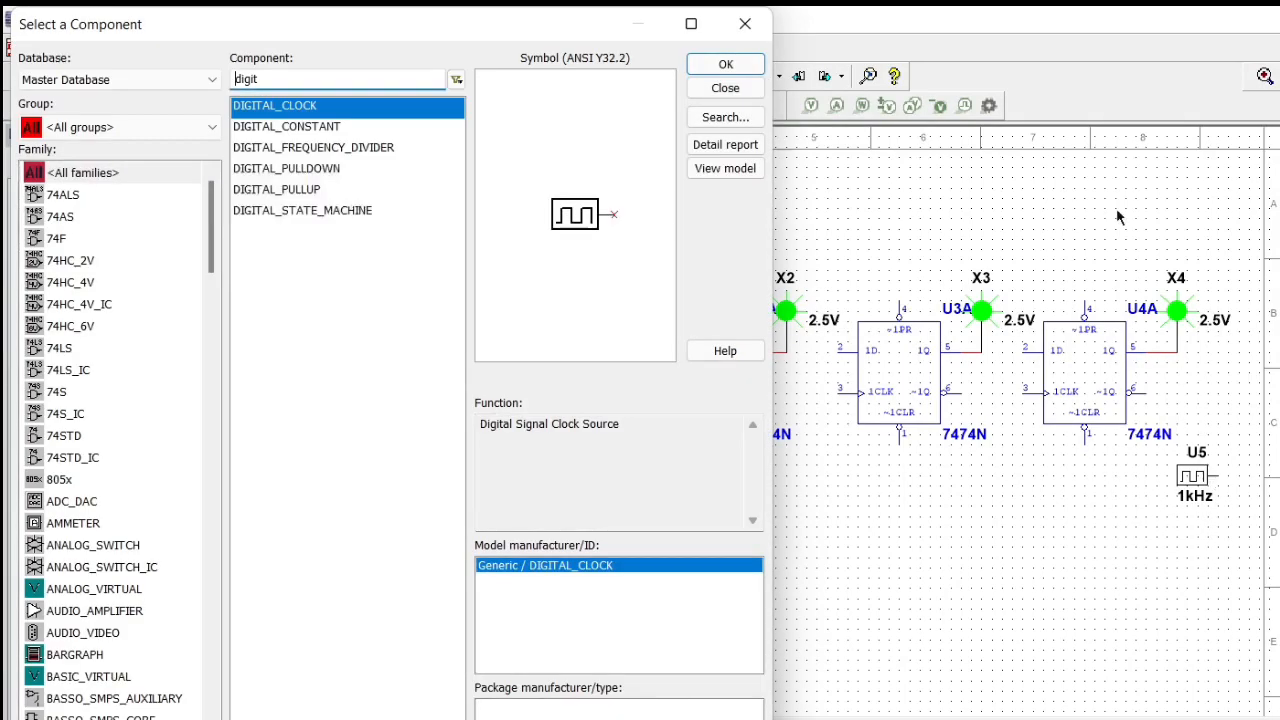
Set the digital clock's frequency to 50 Hz and flip it horizontally so its output faces the flip-flops.
{"action": "left_click", "coordinate": [745, 23]}
{"action": "double_click", "coordinate": [1193, 476]}
{"action": "type", "text": "50"}
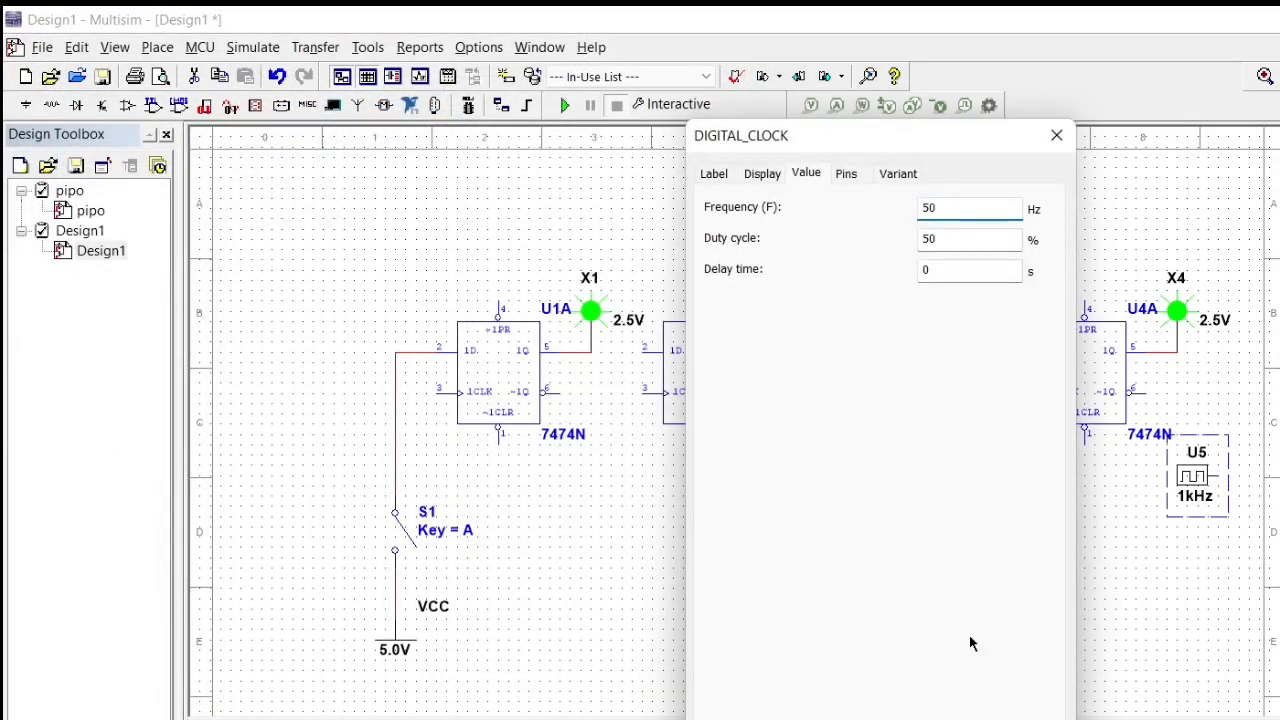
{"action": "key", "text": "Return"}
{"action": "right_click", "coordinate": [1200, 479]}
{"action": "left_click", "coordinate": [1254, 134]}
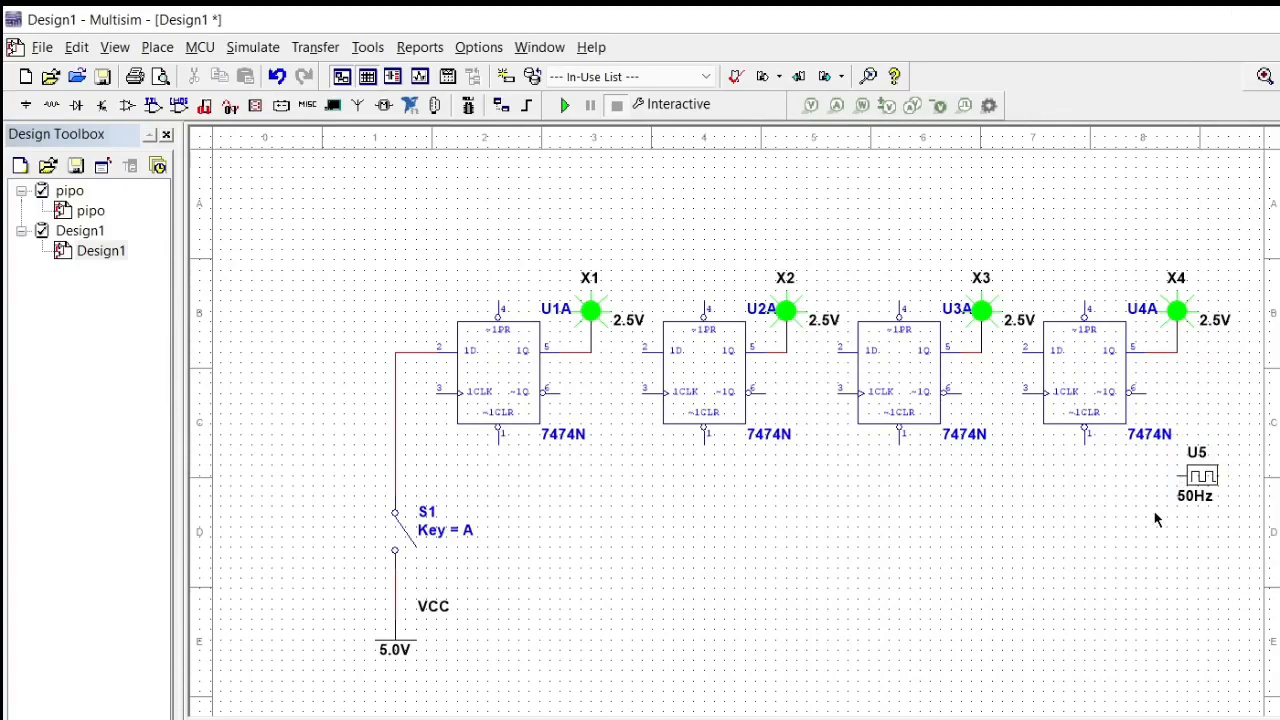
Wire the digital clock's output to the 1CLK inputs of flip-flops U1A, U2A, U3A and U4A.
{"action": "left_click", "coordinate": [1177, 477]}
{"action": "left_click", "coordinate": [437, 390]}
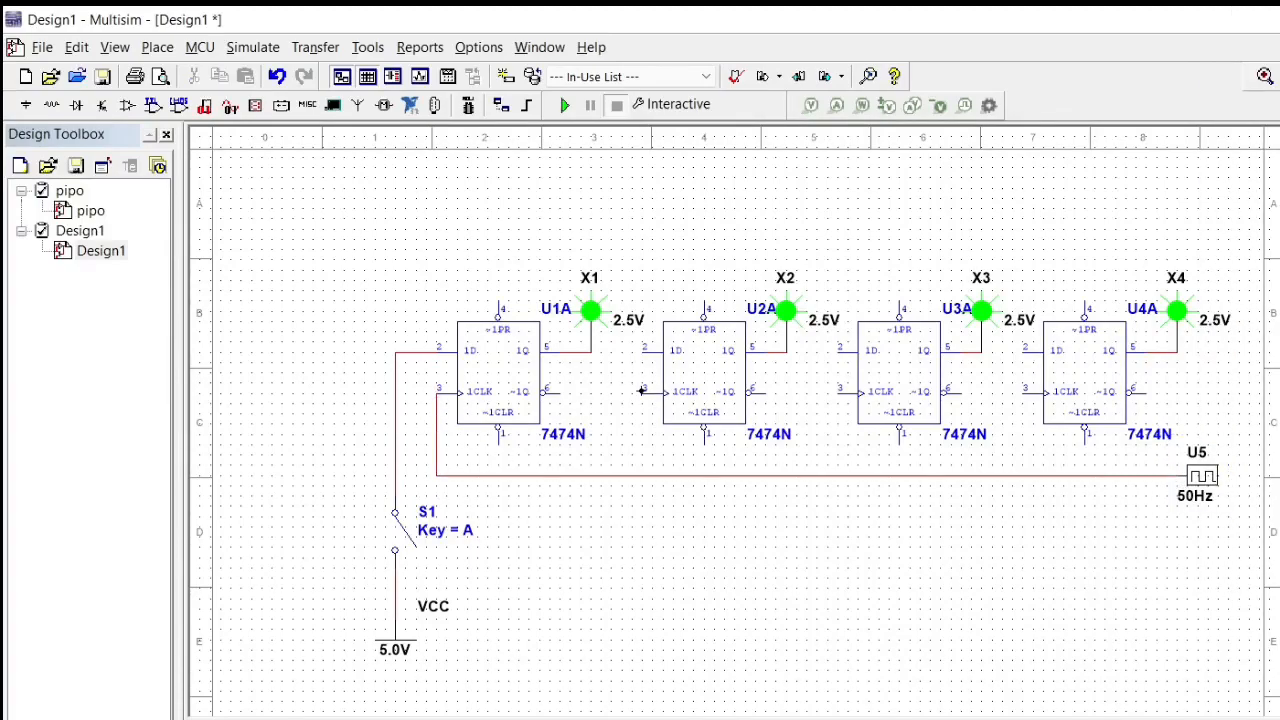
{"action": "left_click", "coordinate": [643, 475]}
{"action": "left_click", "coordinate": [829, 392]}
{"action": "left_click", "coordinate": [827, 475]}
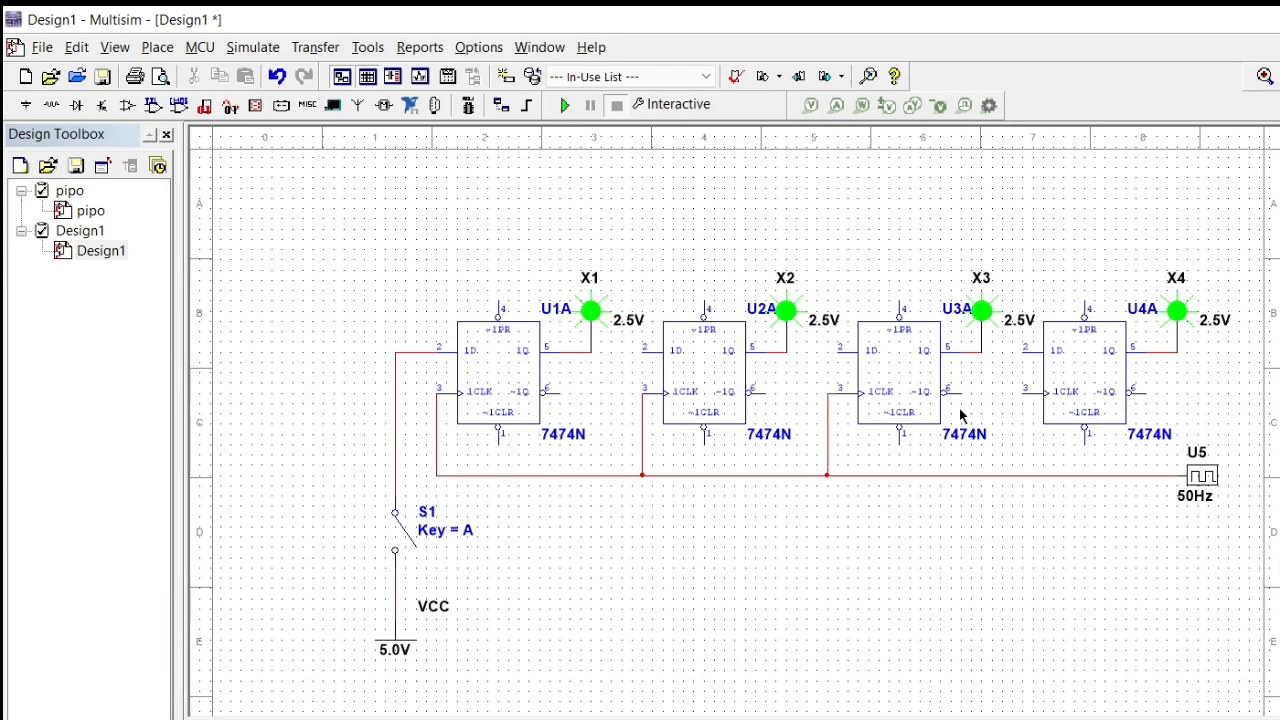
{"action": "left_click", "coordinate": [1013, 474]}
Duplicate switch S1 three times, placing the copies in a row level with it below U2A, U3A and U4A.
{"action": "left_click", "coordinate": [390, 545]}
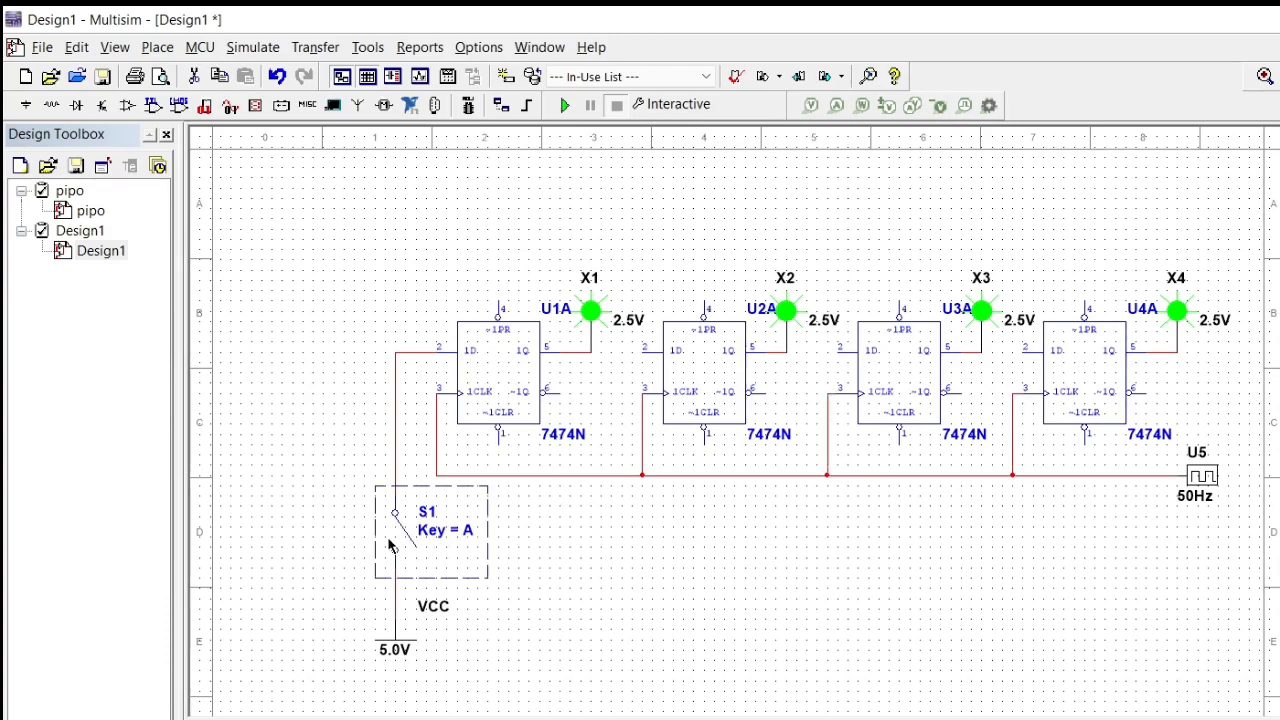
{"action": "key", "text": "ctrl+c"}
{"action": "key", "text": "ctrl+v"}
{"action": "left_click", "coordinate": [613, 573]}
{"action": "key", "text": "ctrl+v"}
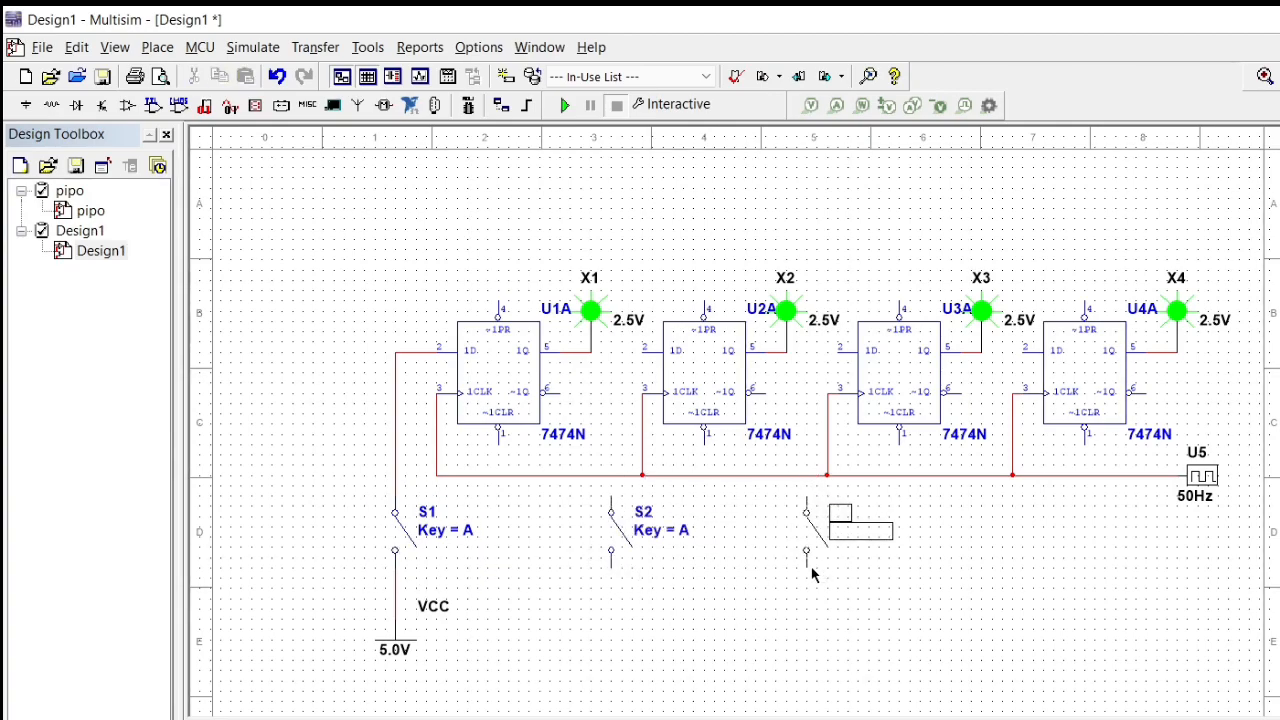
{"action": "left_click", "coordinate": [812, 573]}
{"action": "key", "text": "ctrl+v"}
{"action": "left_click", "coordinate": [993, 572]}
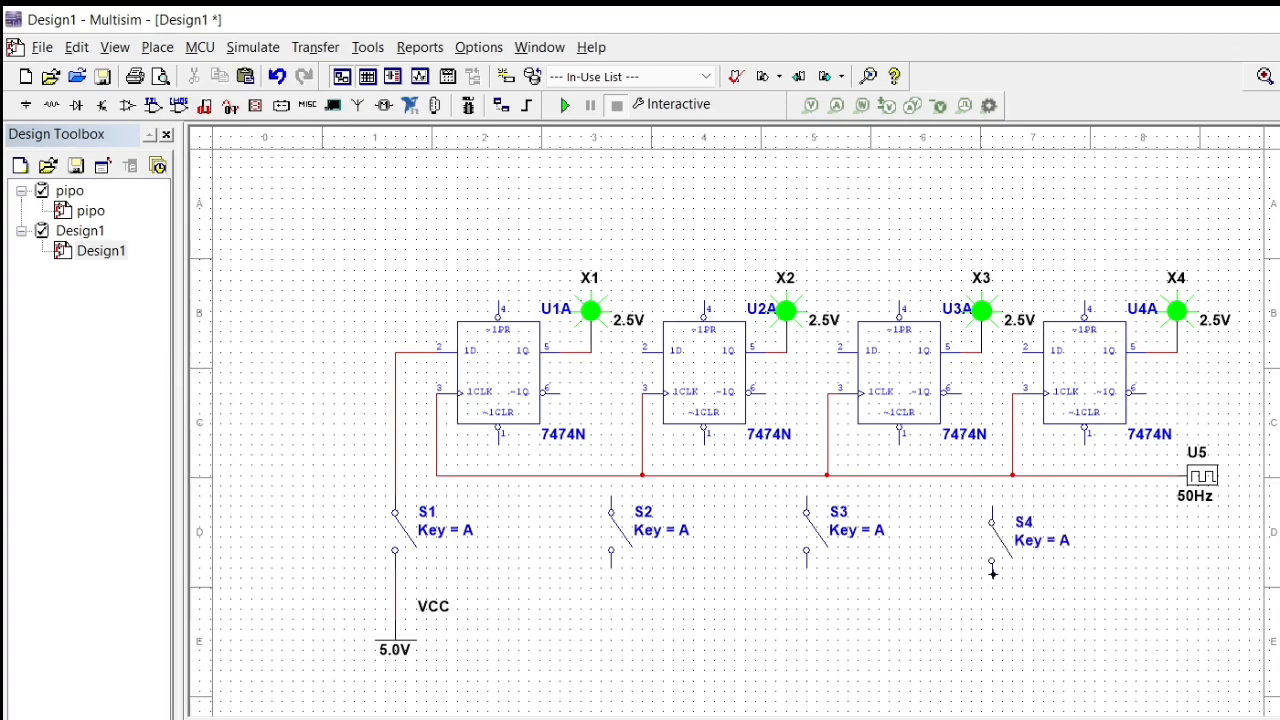
{"action": "left_click_drag", "start_coordinate": [992, 569], "coordinate": [992, 558]}
{"action": "left_click", "coordinate": [1000, 586]}
Wire the lower terminals of switches S2, S3 and S4 to the VCC line below S1.
{"action": "left_click", "coordinate": [991, 569]}
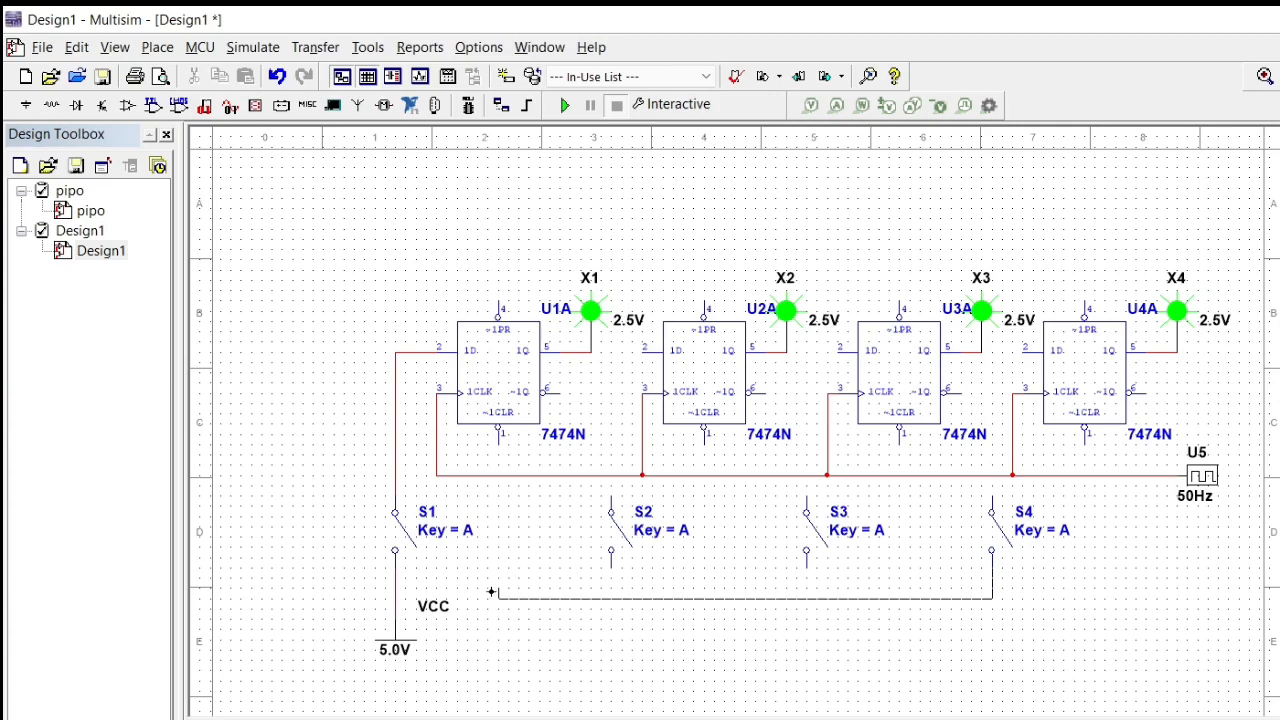
{"action": "left_click", "coordinate": [396, 598]}
{"action": "left_click", "coordinate": [611, 598]}
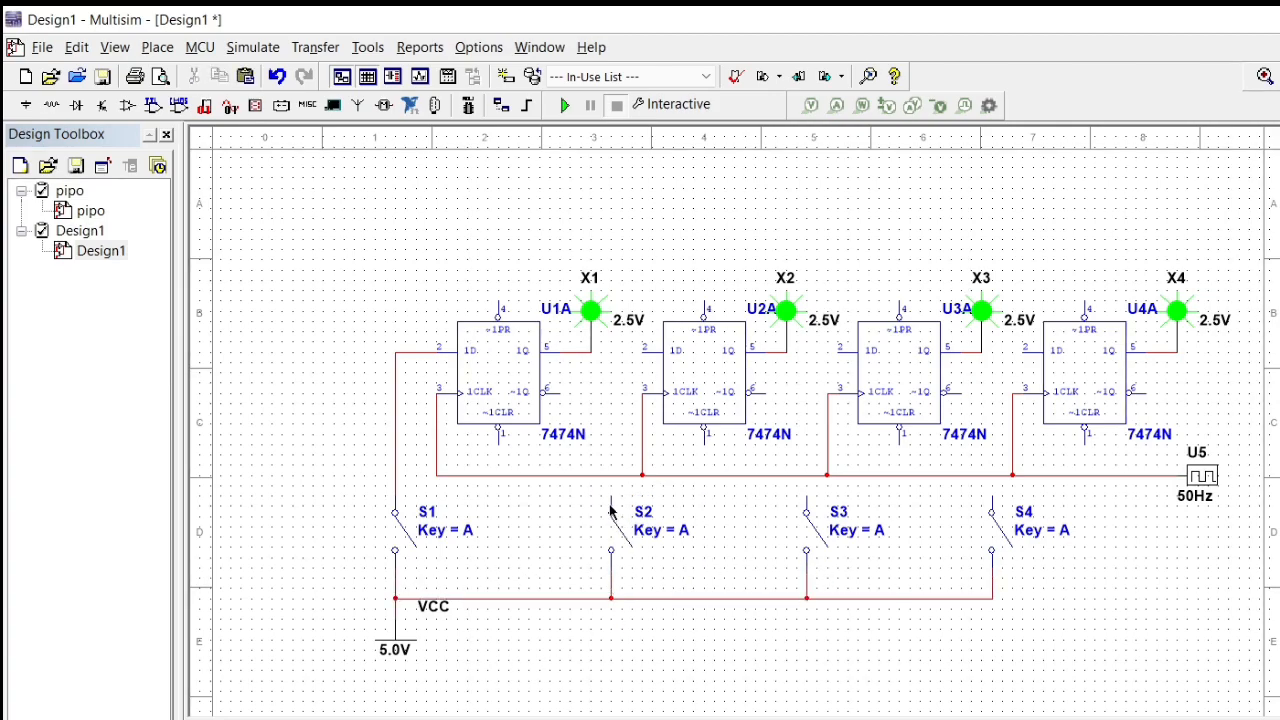
Wire the upper terminals of switches S2, S3 and S4 to the 1D inputs of U2A, U3A and U4A respectively.
{"action": "left_click", "coordinate": [645, 350]}
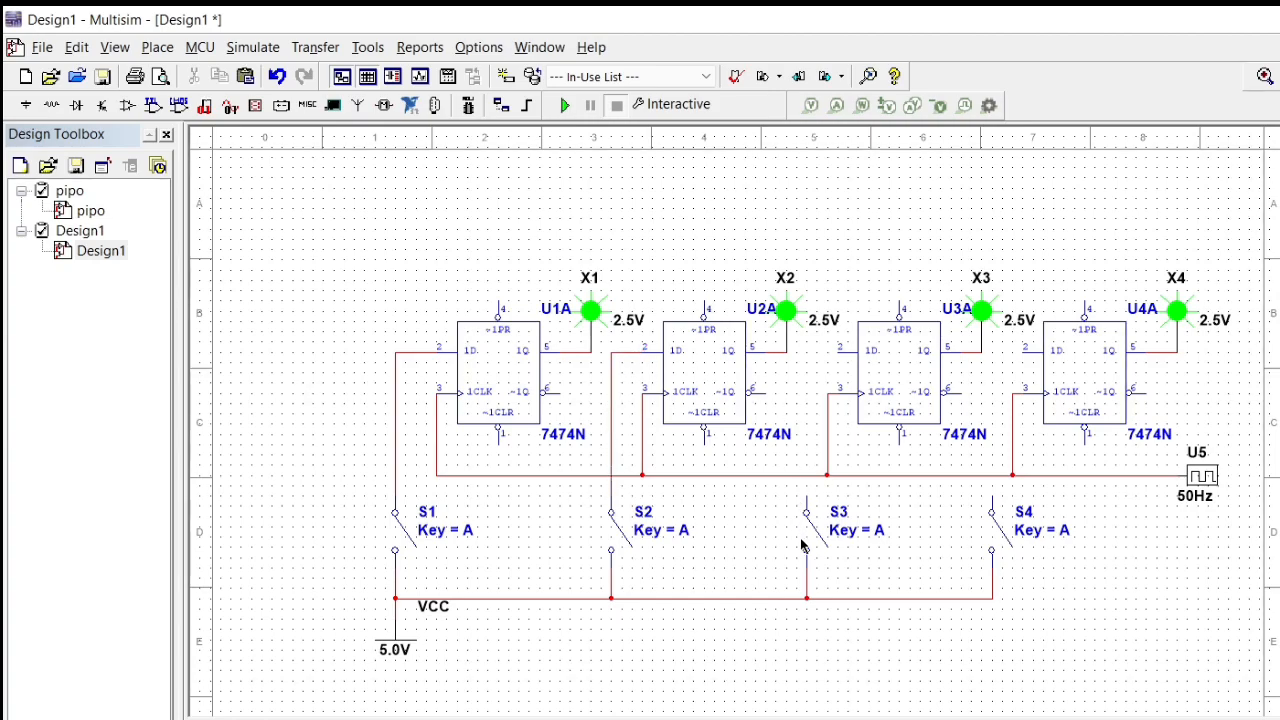
{"action": "left_click", "coordinate": [836, 351]}
{"action": "left_click", "coordinate": [992, 511]}
{"action": "left_click", "coordinate": [1038, 350]}
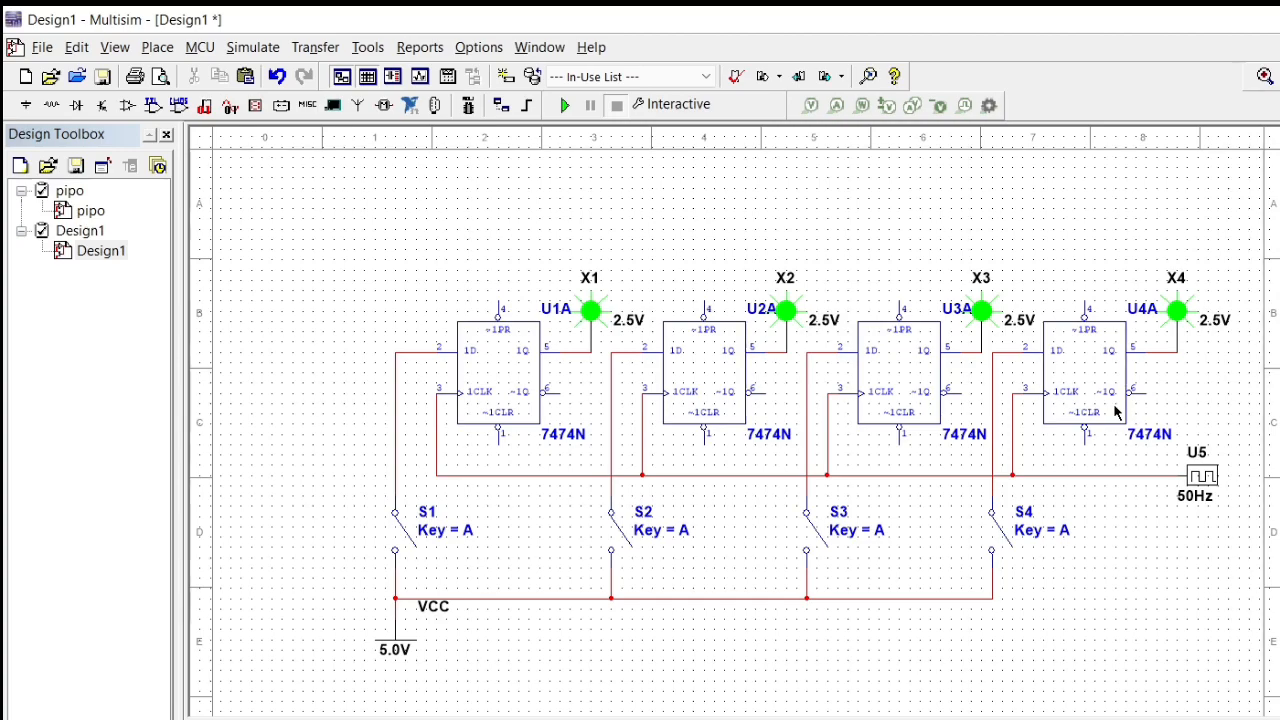
Run the interactive simulation and close switches S1, S2, S3 and S4 one after another.
{"action": "left_click", "coordinate": [563, 105]}
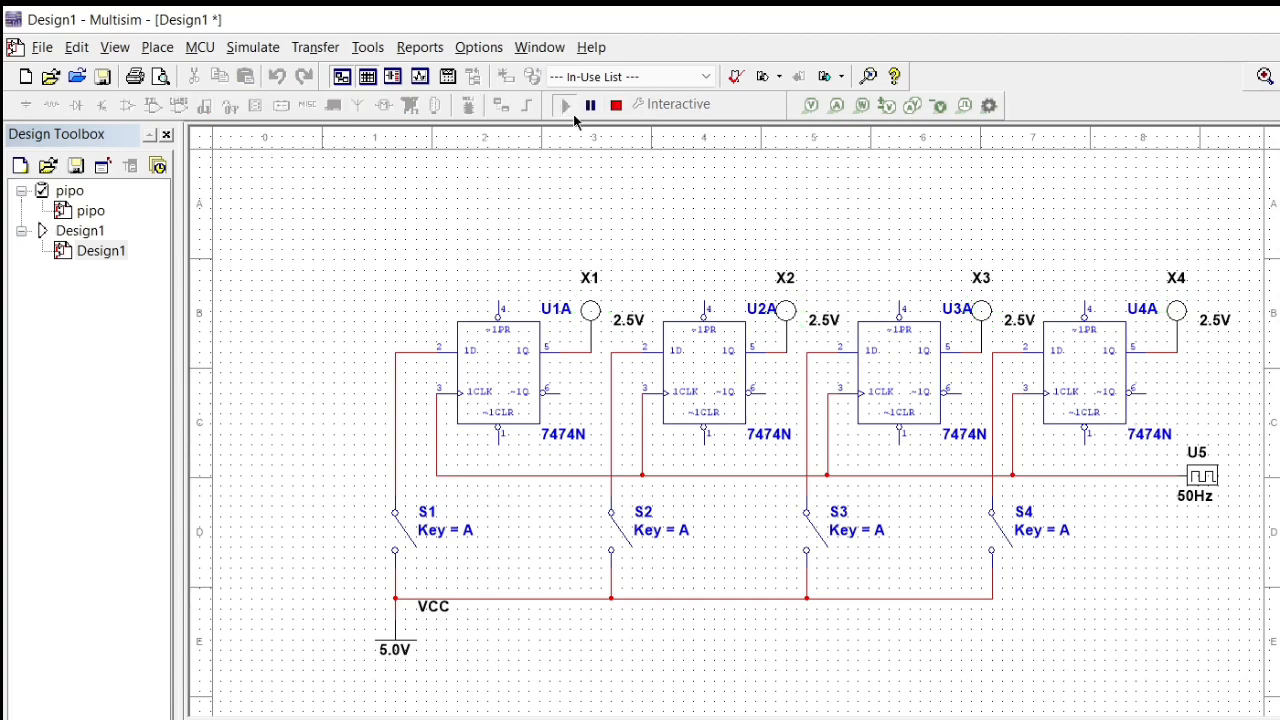
{"action": "left_click", "coordinate": [403, 546]}
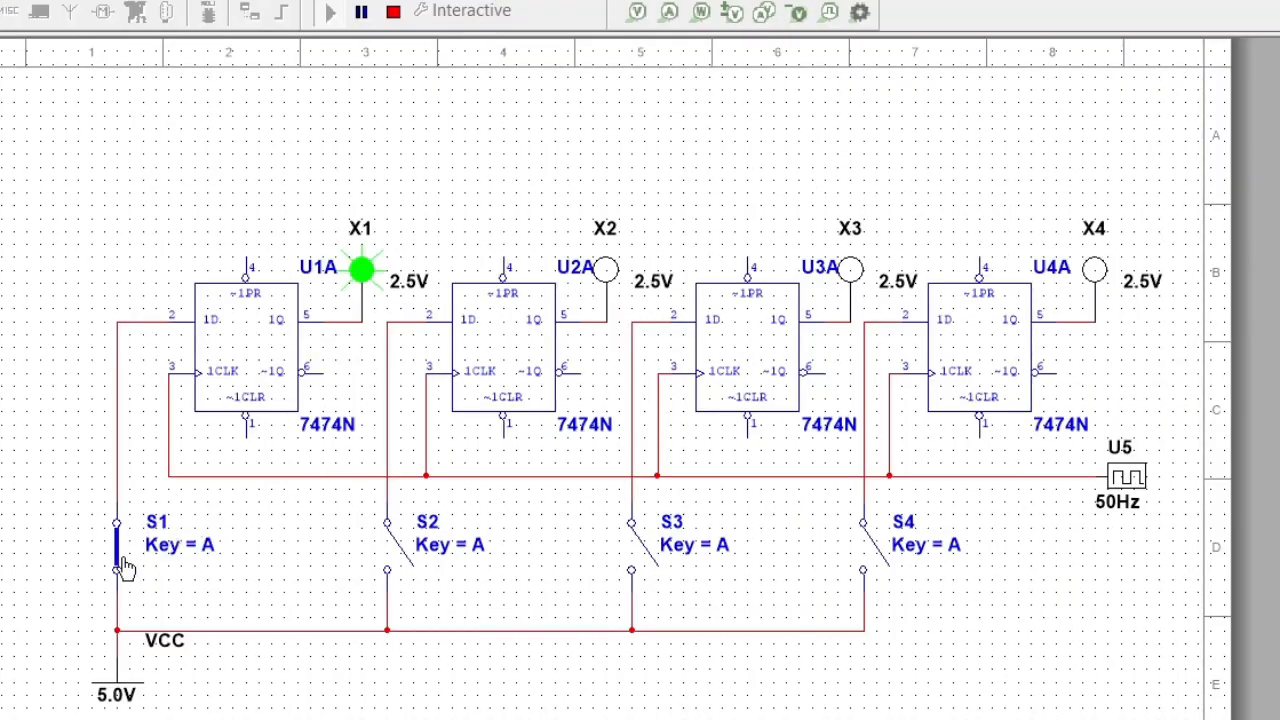
{"action": "left_click", "coordinate": [390, 560]}
{"action": "left_click", "coordinate": [640, 562]}
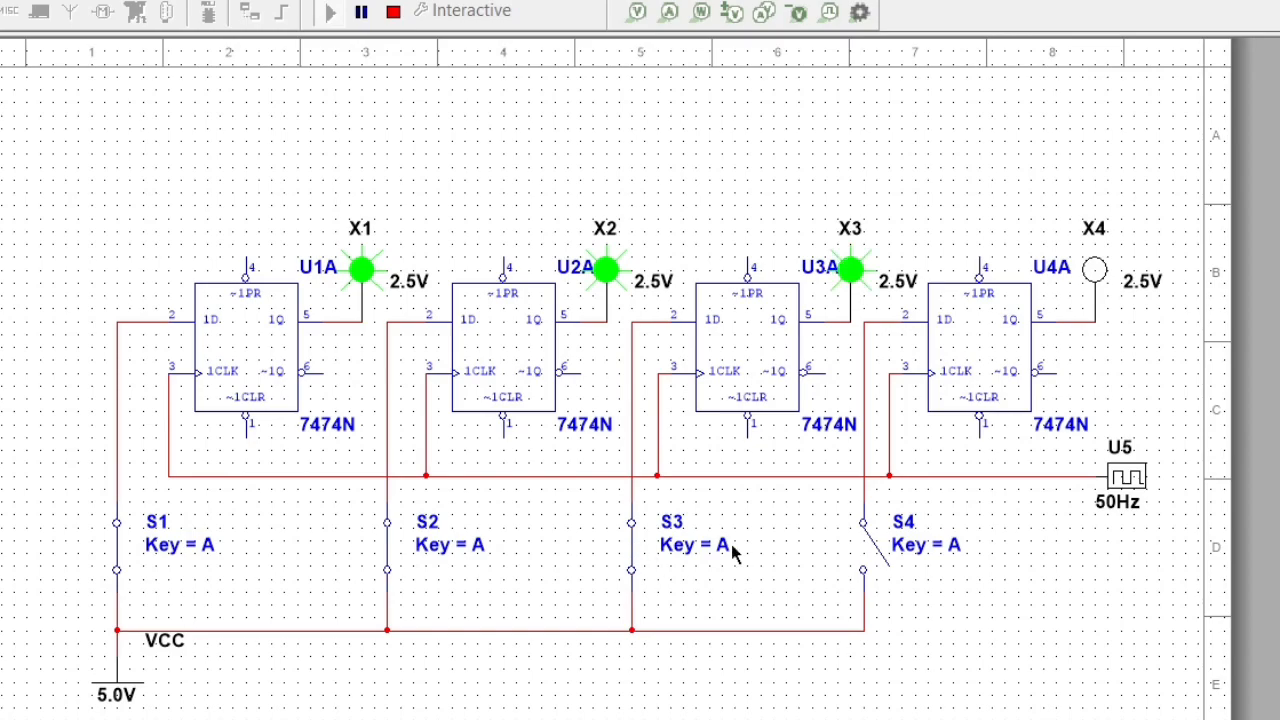
{"action": "left_click", "coordinate": [872, 556]}
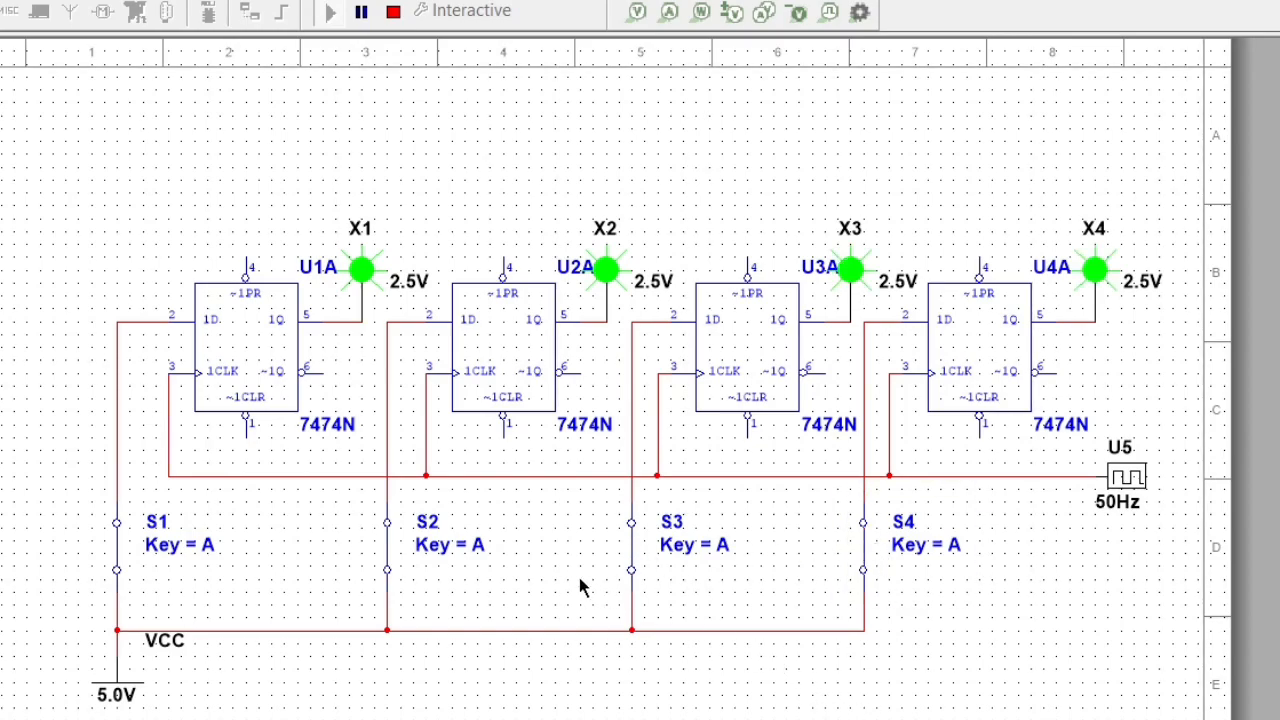
Test other parallel input patterns with the switches, ending with S2 and S4 closed and S1 and S3 open.
{"action": "left_click", "coordinate": [383, 546]}
{"action": "left_click", "coordinate": [630, 556]}
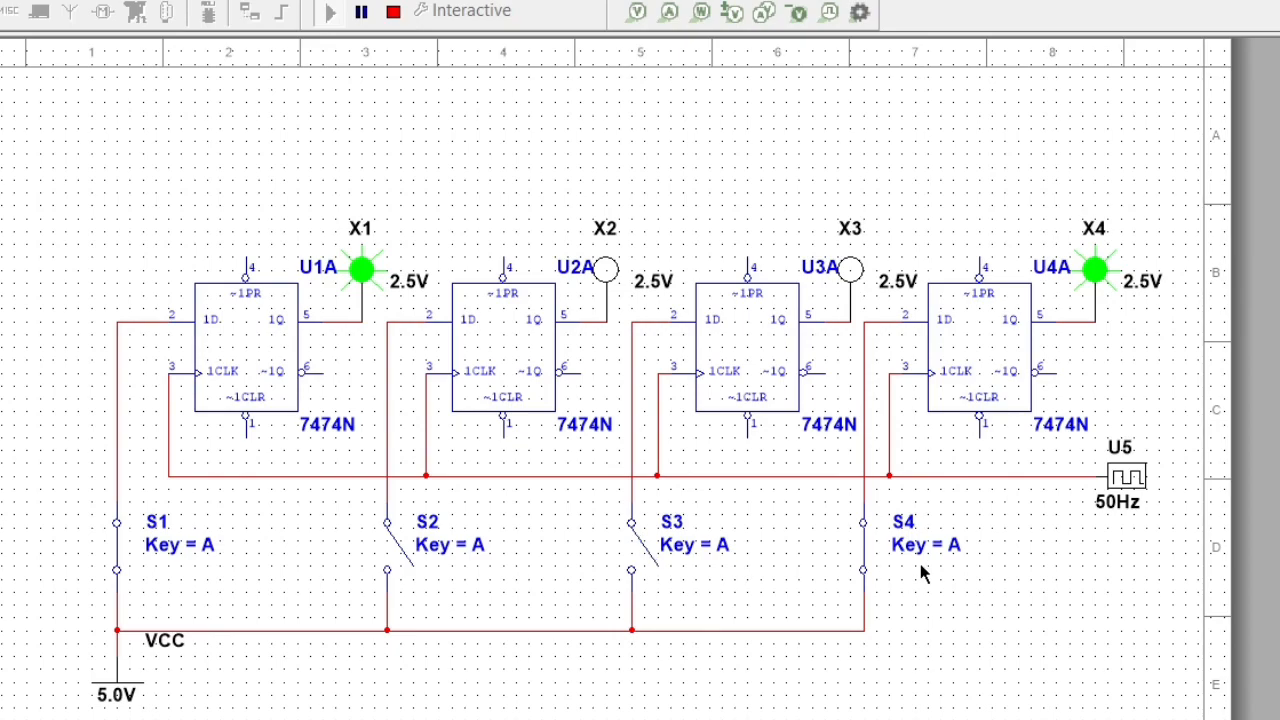
{"action": "left_click", "coordinate": [866, 556]}
{"action": "left_click", "coordinate": [401, 550]}
{"action": "left_click", "coordinate": [640, 552]}
{"action": "left_click", "coordinate": [119, 565]}
{"action": "left_click", "coordinate": [634, 563]}
{"action": "left_click", "coordinate": [862, 556]}
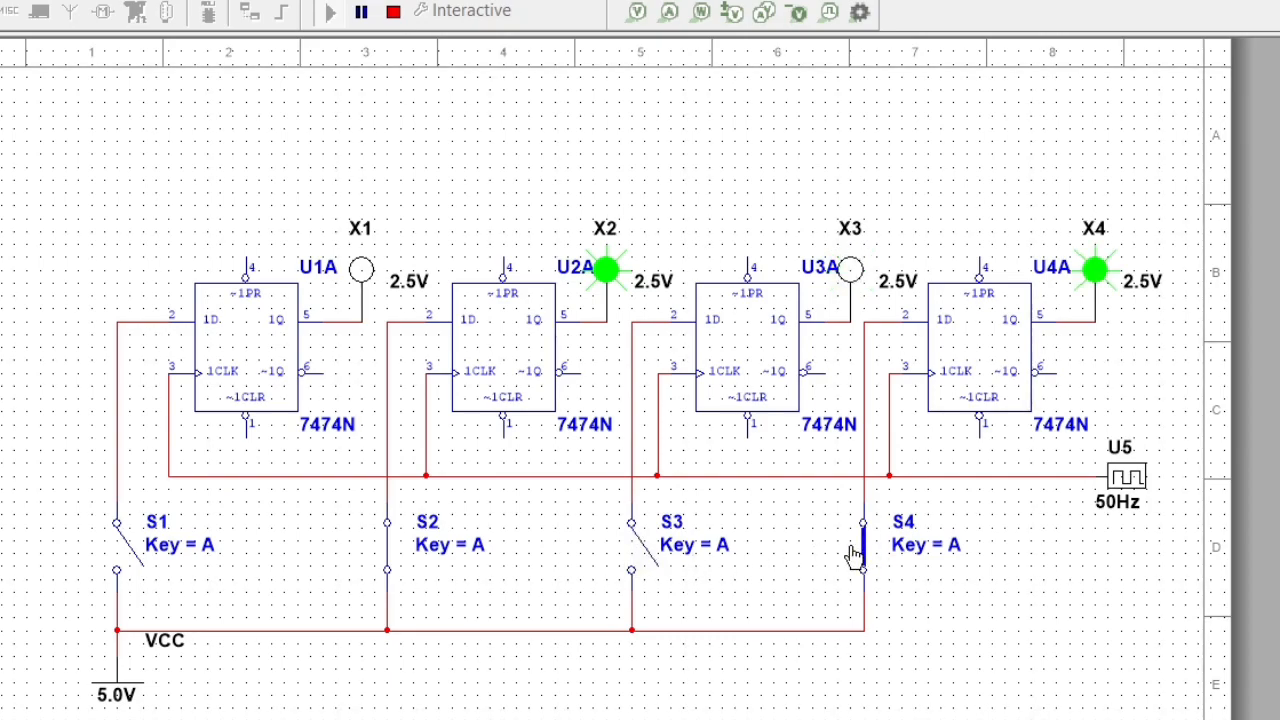